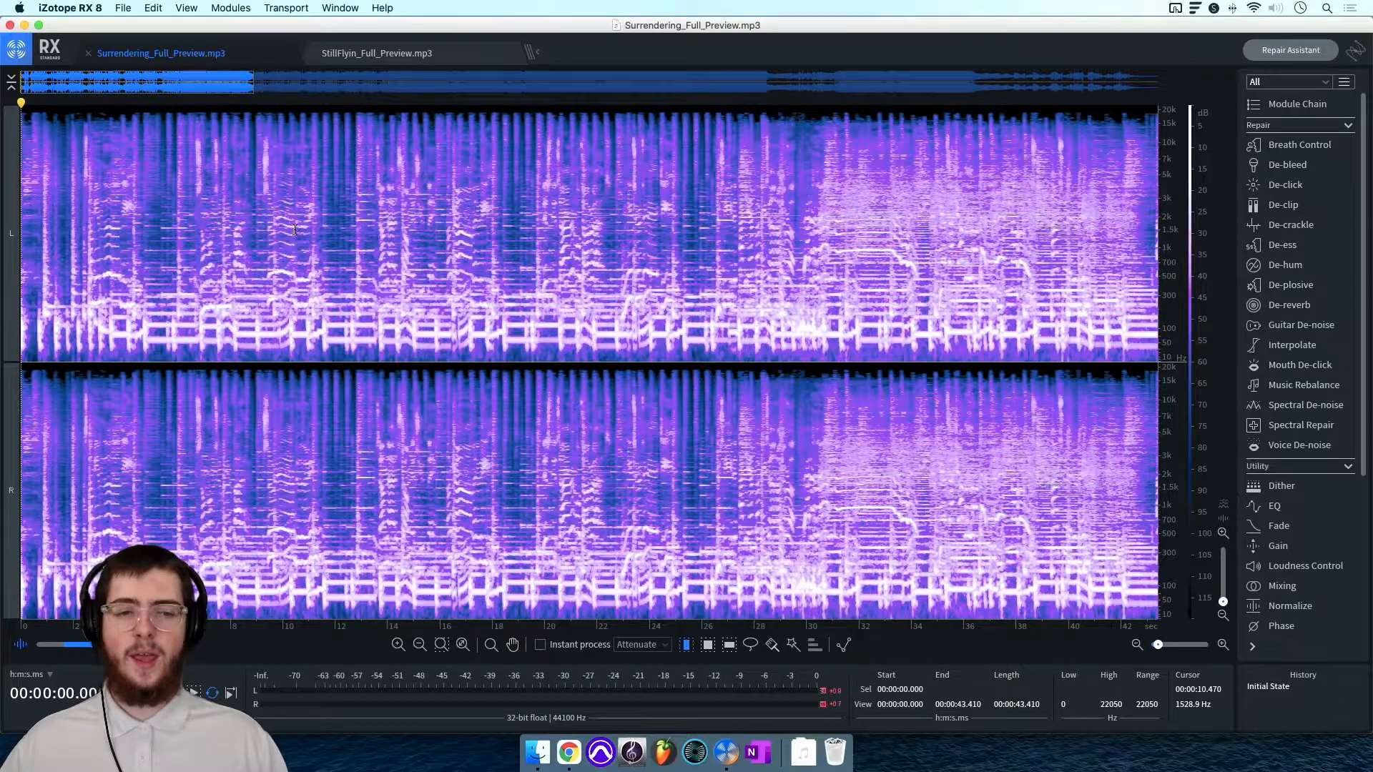
# Step: Examine the spectrogram of Surrendering_Full_Preview.mp3 across the full song and in its opening section
pyautogui.click(329, 232)
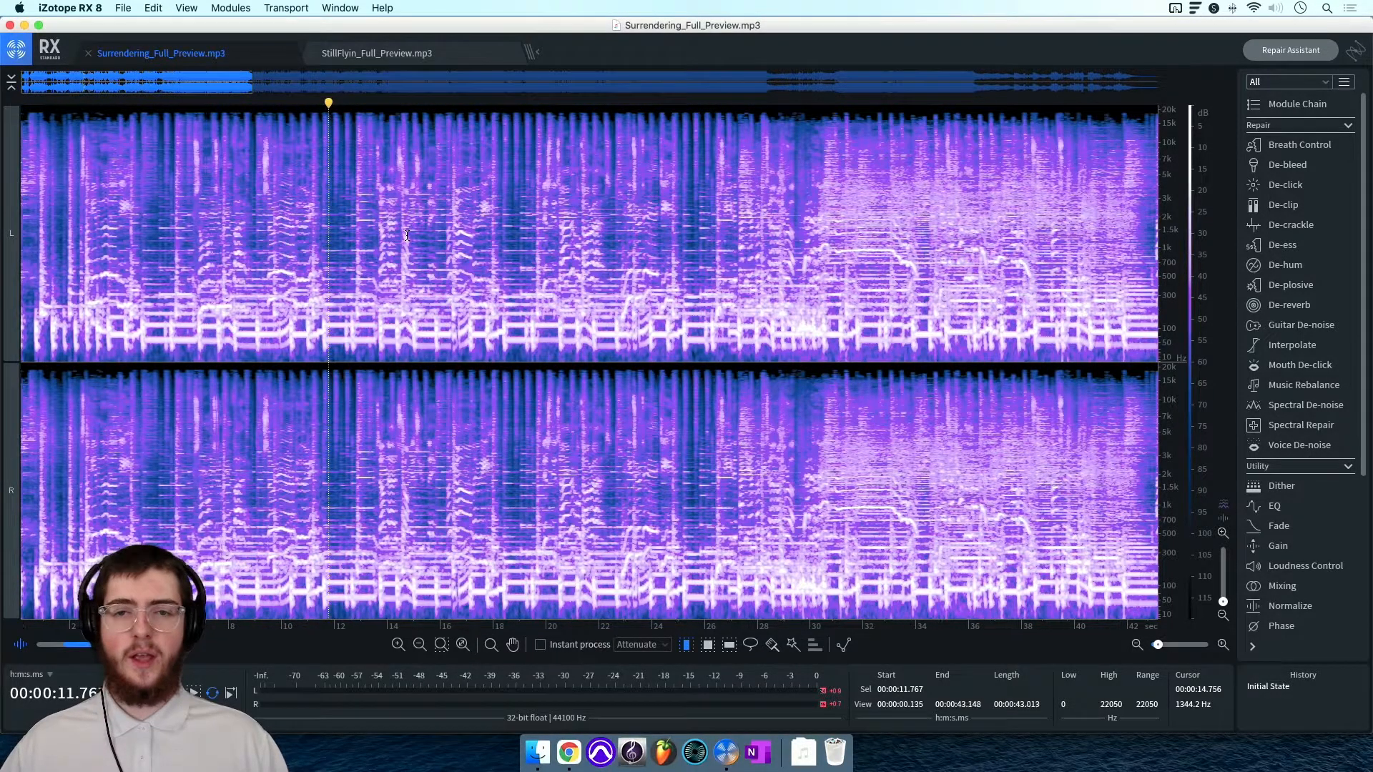
pyautogui.scroll(-5, 407, 235)
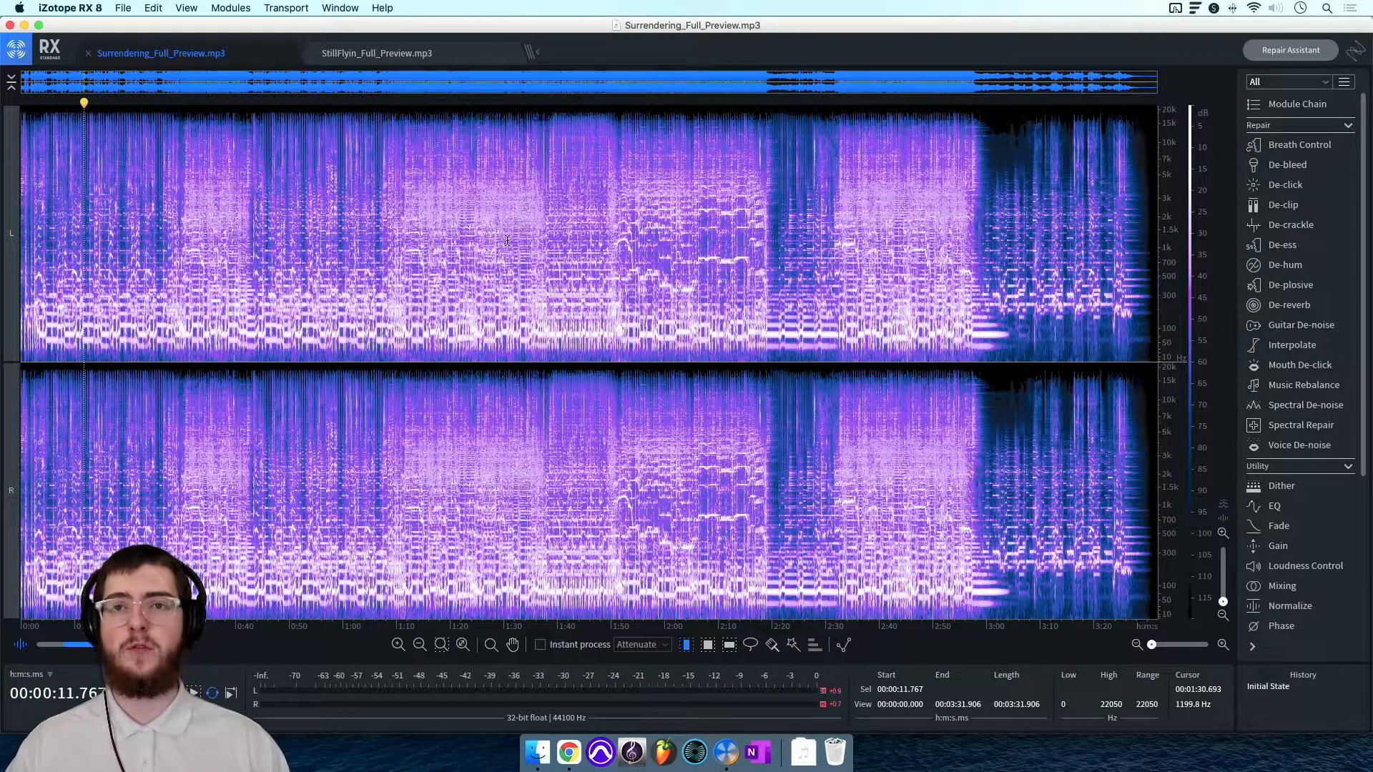
pyautogui.scroll(3, 1072, 359)
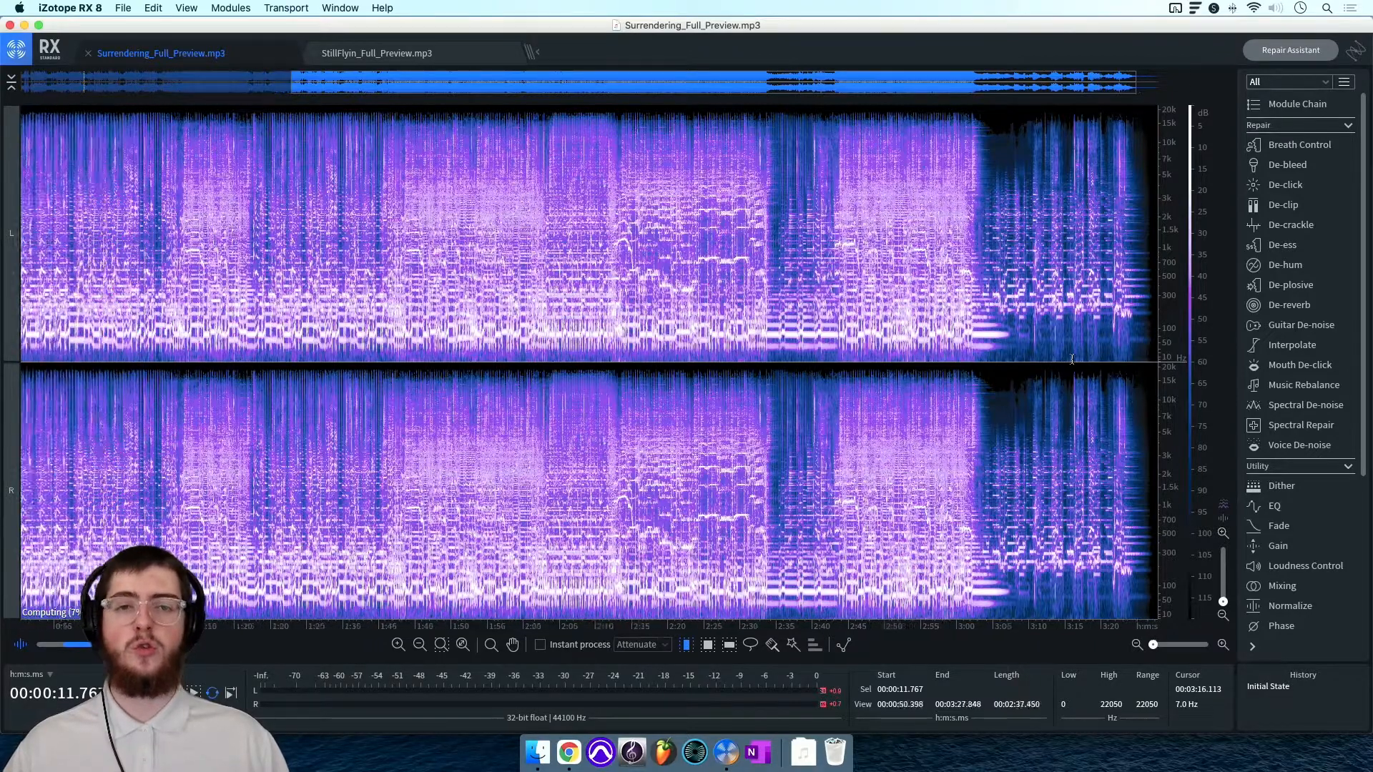
pyautogui.scroll(-3, 755, 266)
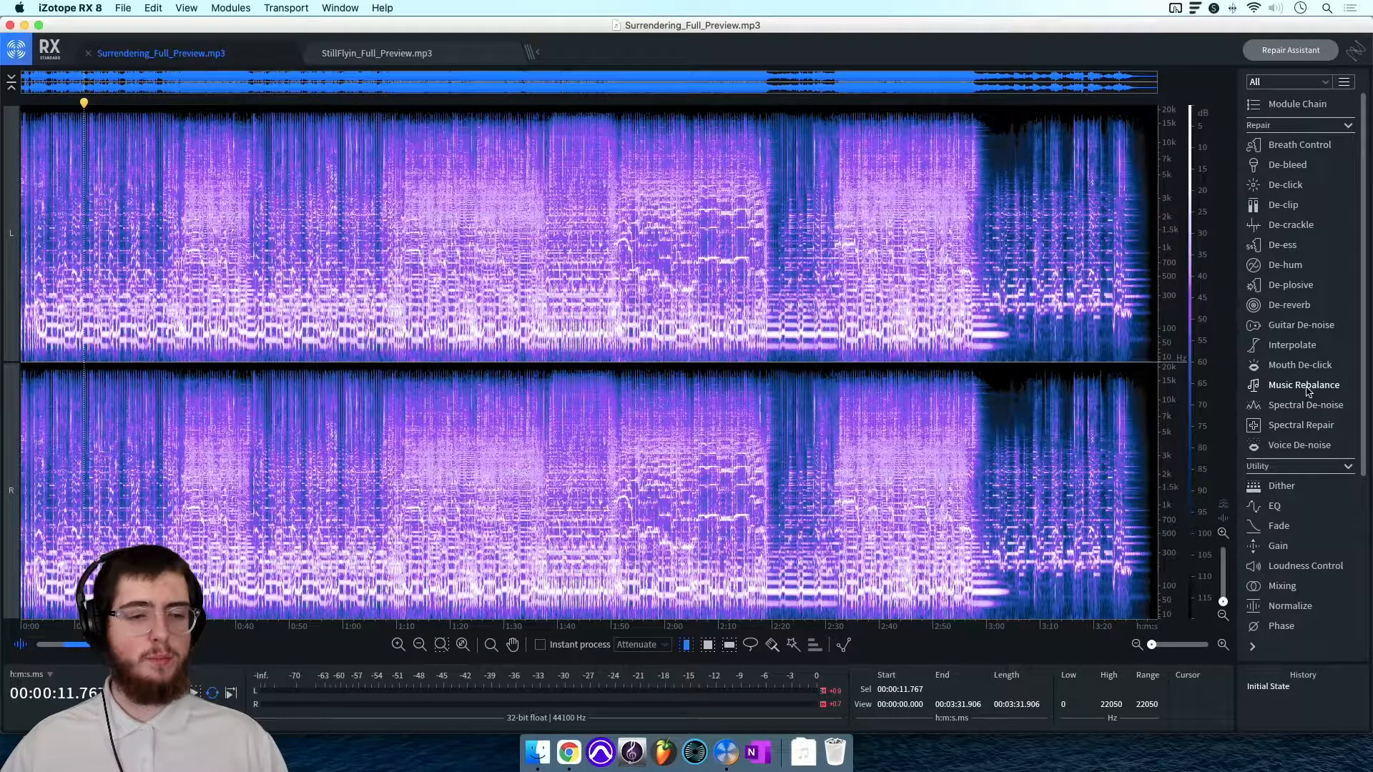
pyautogui.scroll(8, 84, 246)
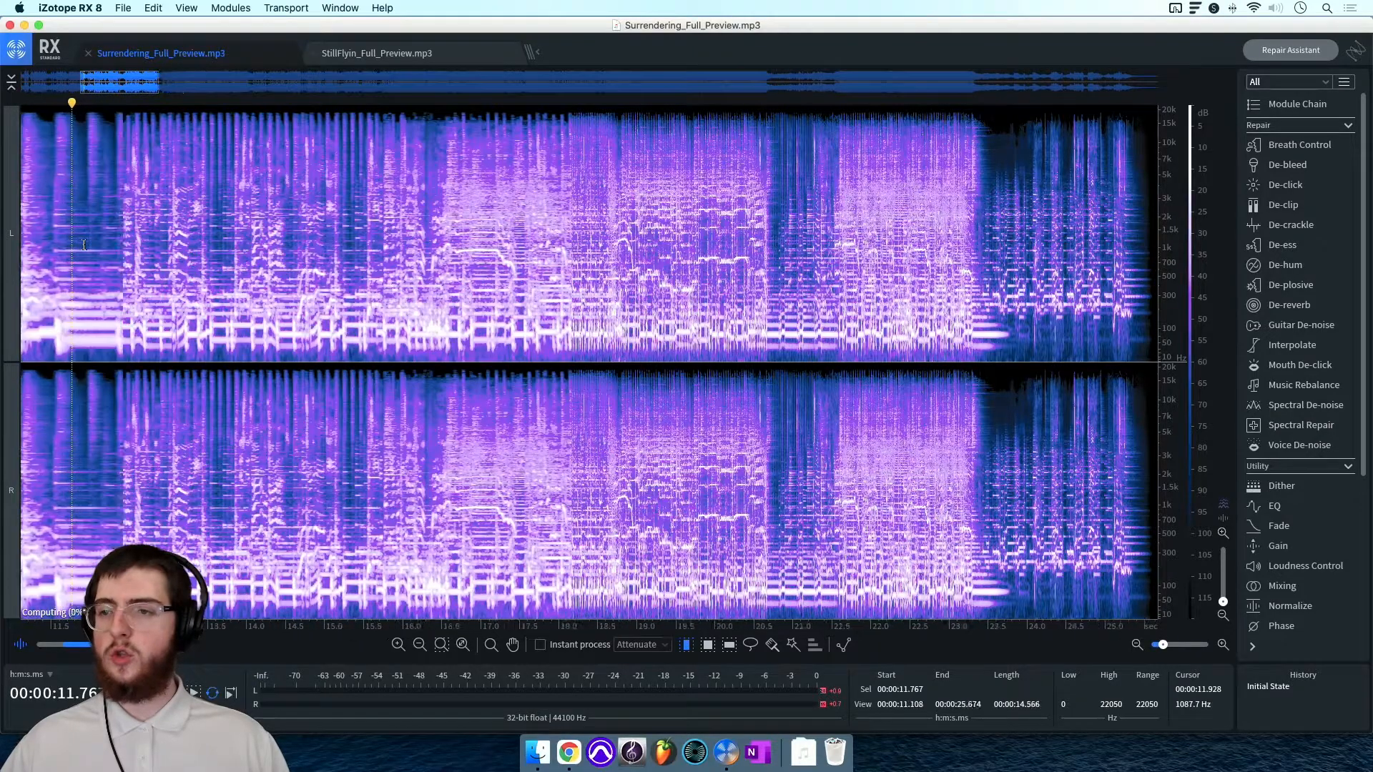
pyautogui.hscroll(5, 84, 245)
pyautogui.hscroll(-10, 84, 245)
pyautogui.scroll(-4, 84, 245)
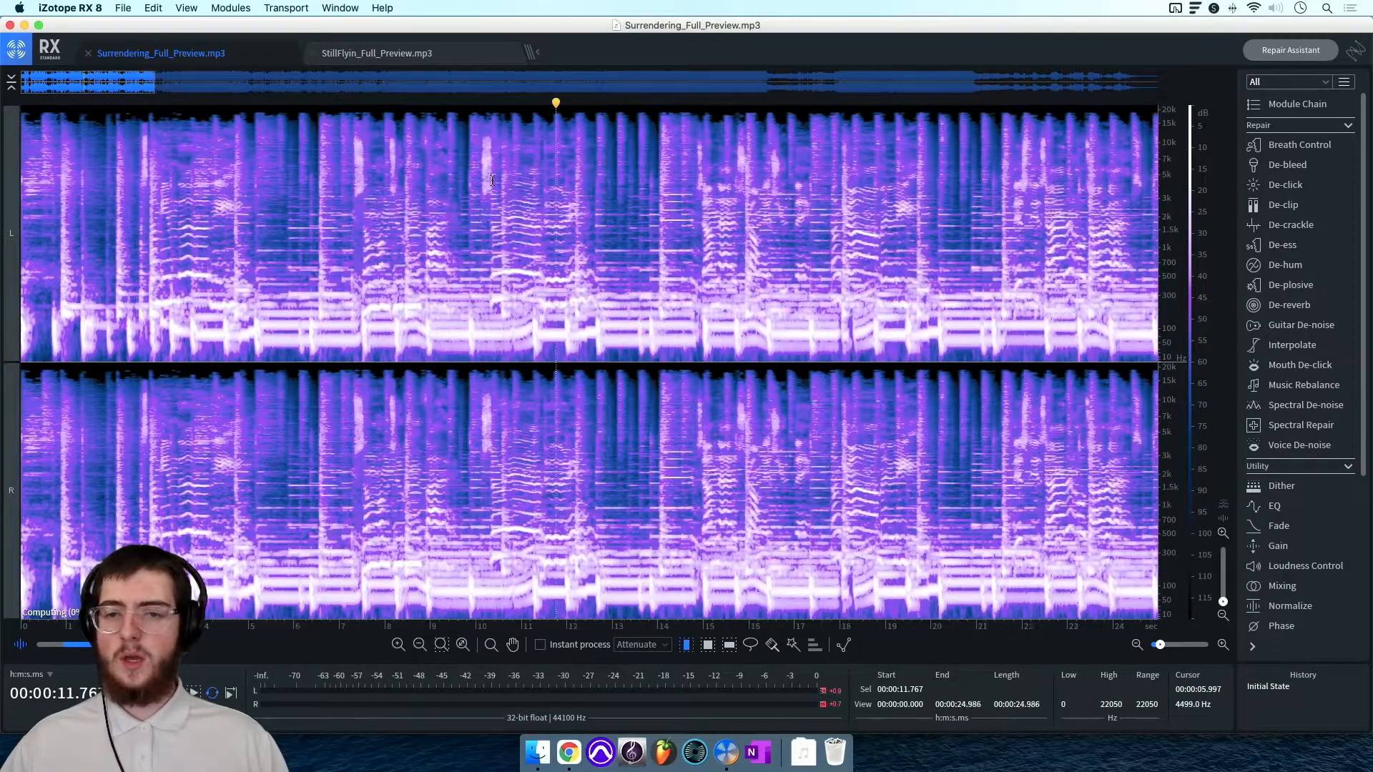
# Step: Shift the spectrogram's amplitude colour range for a darker display and open the Music Rebalance module, placed away from the song's opening
pyautogui.moveTo(1209, 227); pyautogui.dragTo(1211, 295)
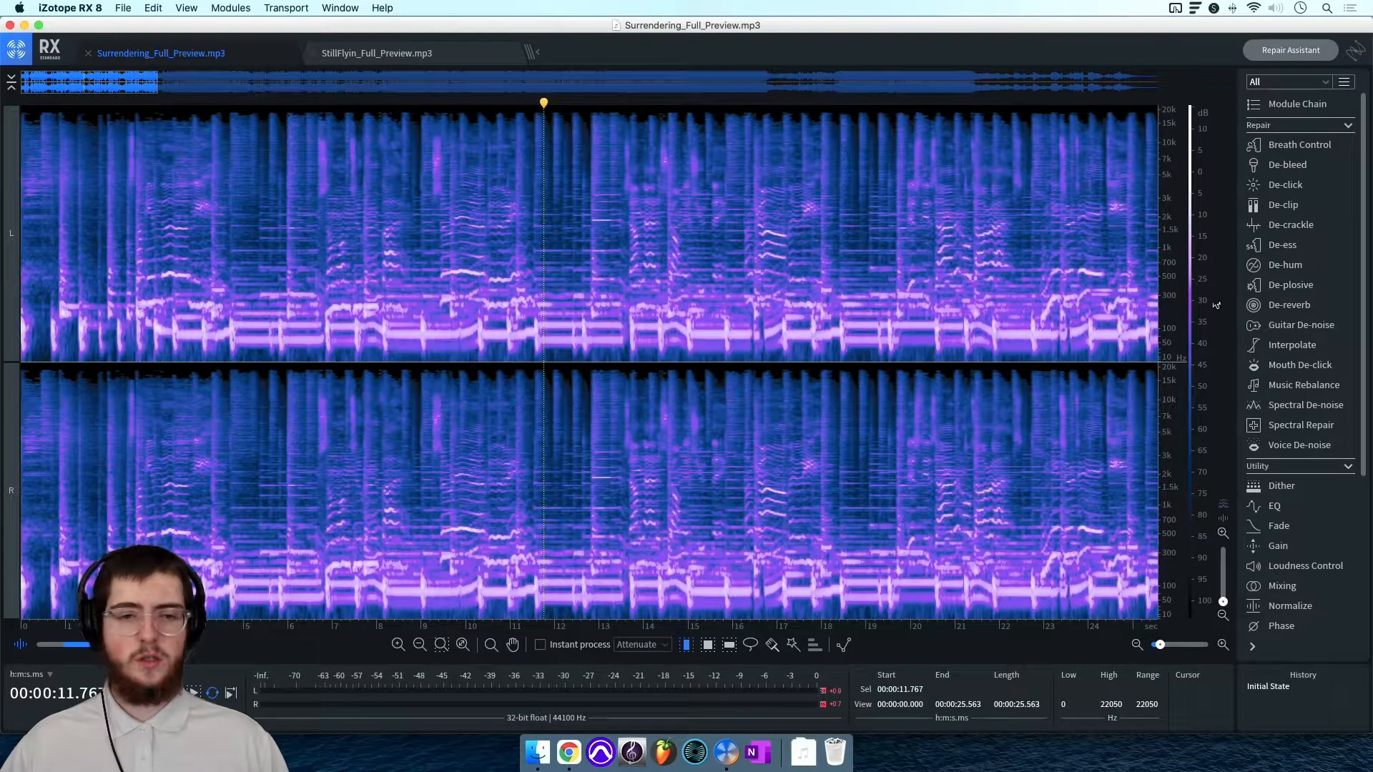
pyautogui.click(1322, 389)
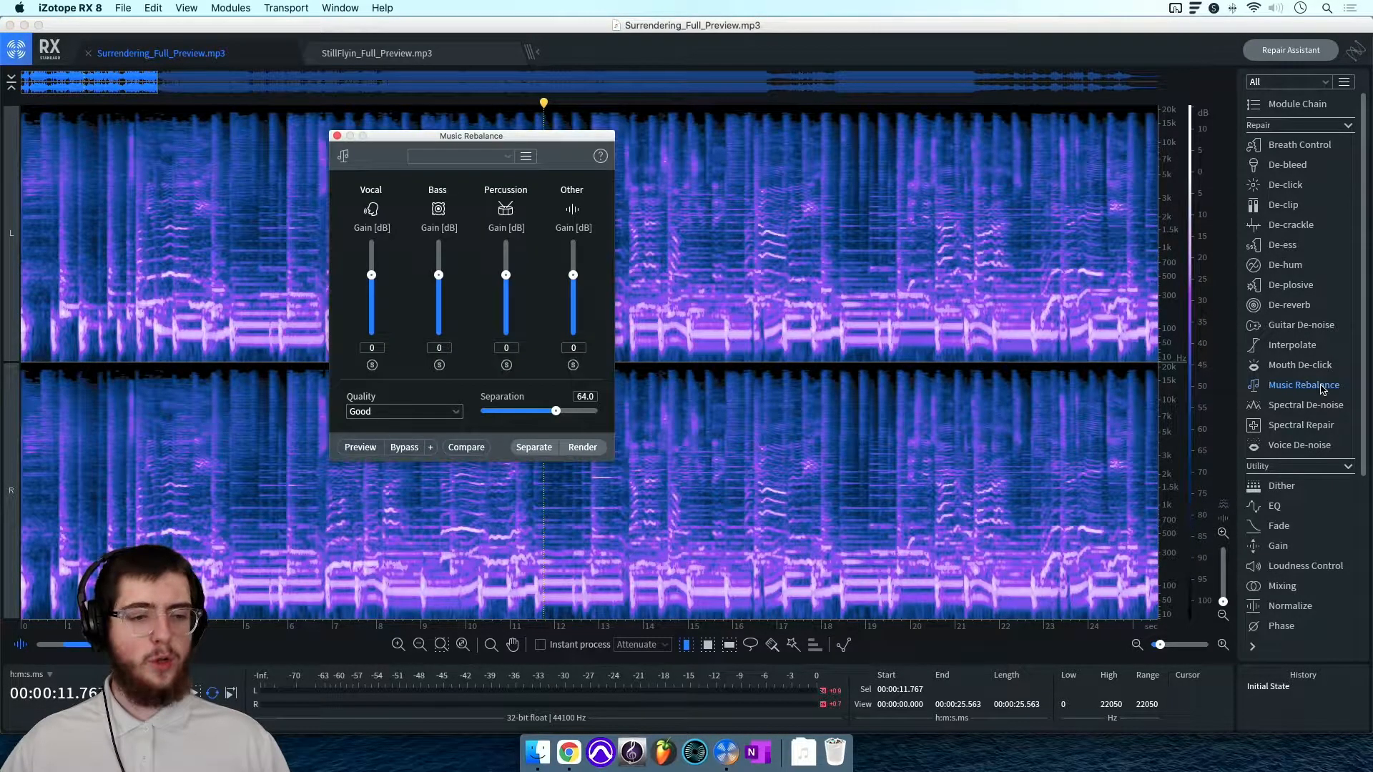
pyautogui.moveTo(489, 139); pyautogui.dragTo(736, 185)
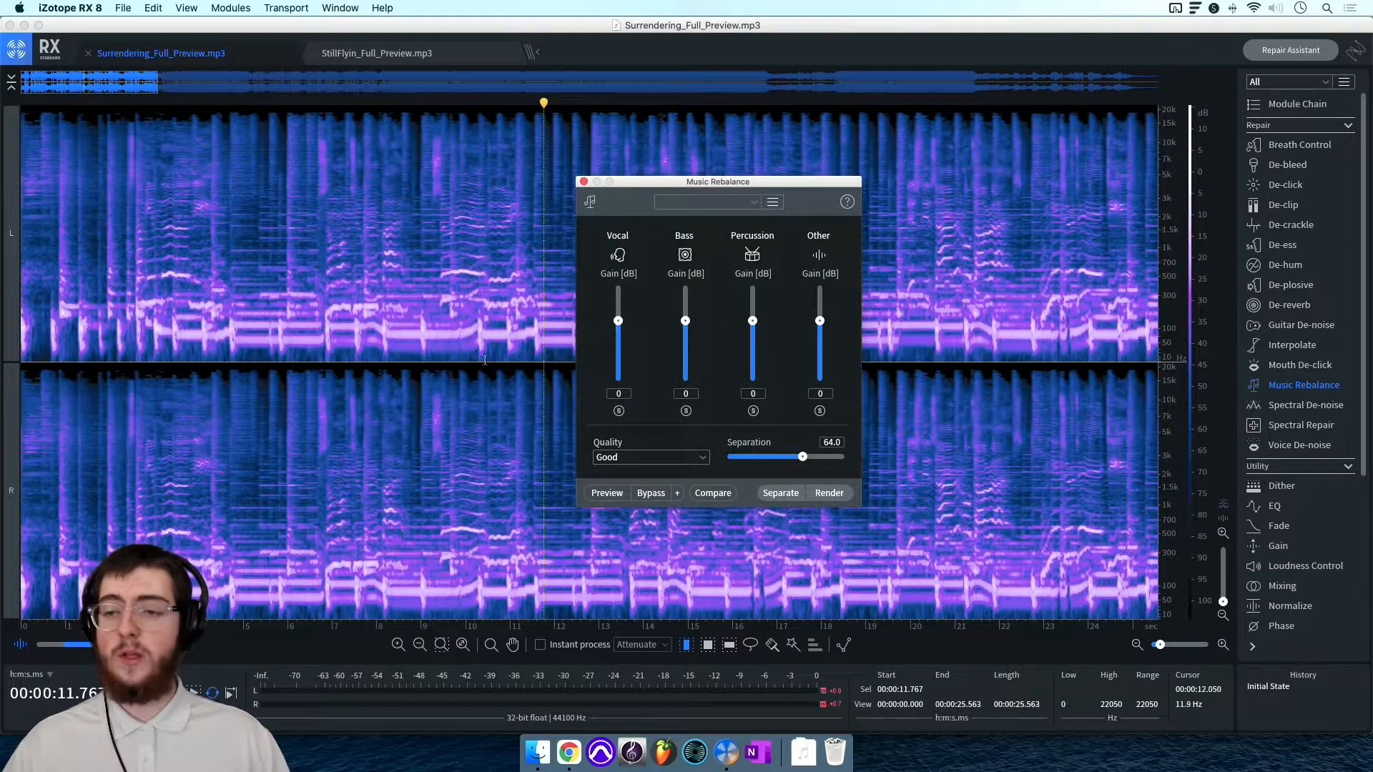
# Step: Play the original song from its beginning
pyautogui.click(250, 334)
pyautogui.press('Return')
pyautogui.scroll(-5, 266, 344)
pyautogui.press('space')
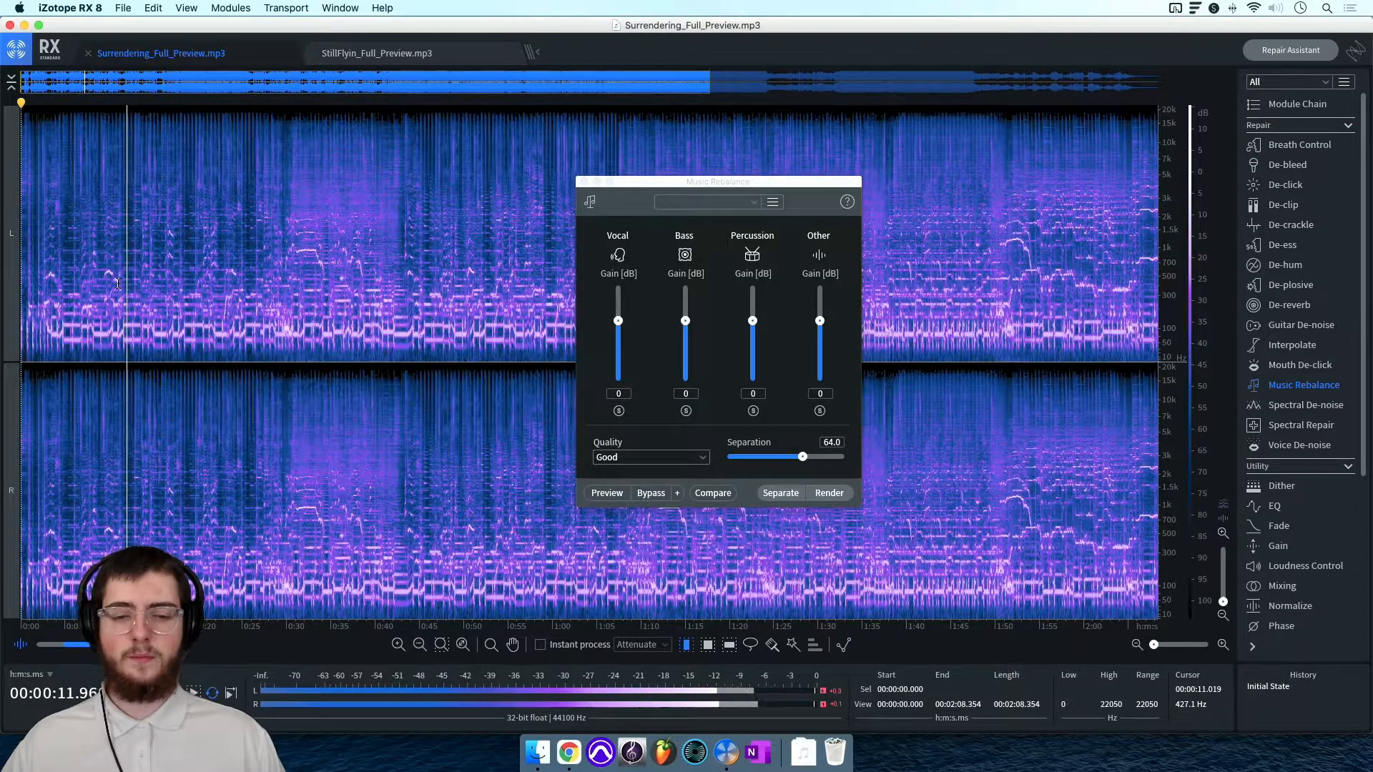
pyautogui.scroll(5, 118, 284)
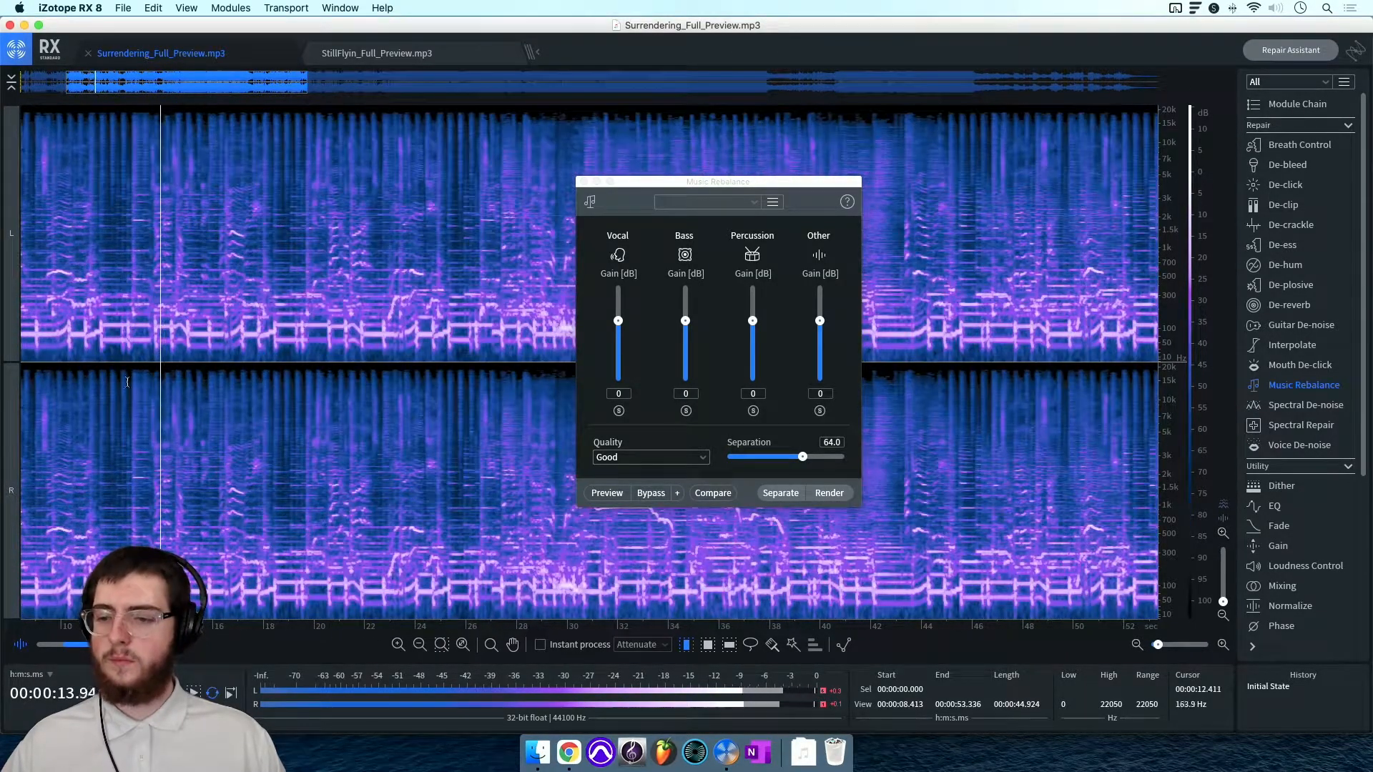
# Step: Compare the waveform-only display with the spectrogram-only display of the song's opening, stopping playback in between
pyautogui.moveTo(92, 644); pyautogui.dragTo(36, 644)
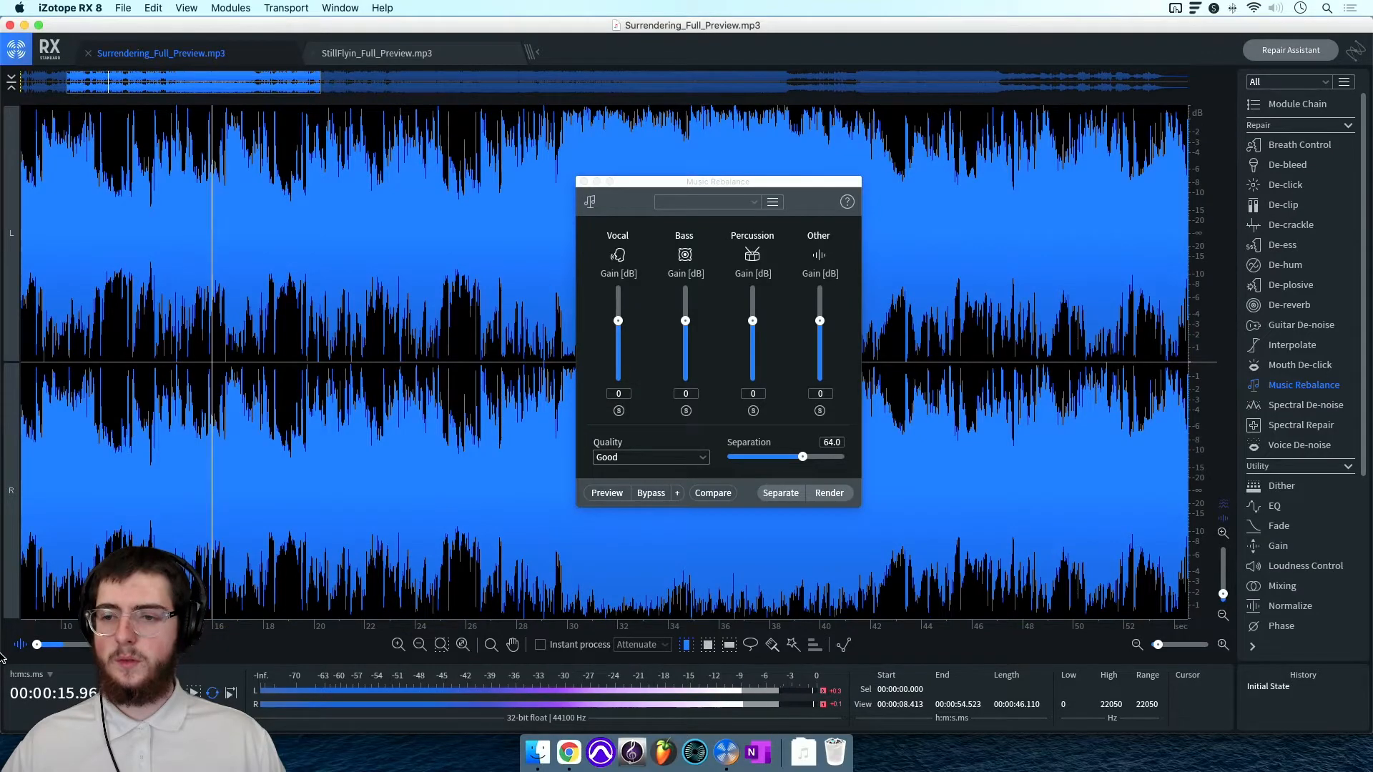
pyautogui.scroll(-2, 256, 493)
pyautogui.scroll(-2, 255, 493)
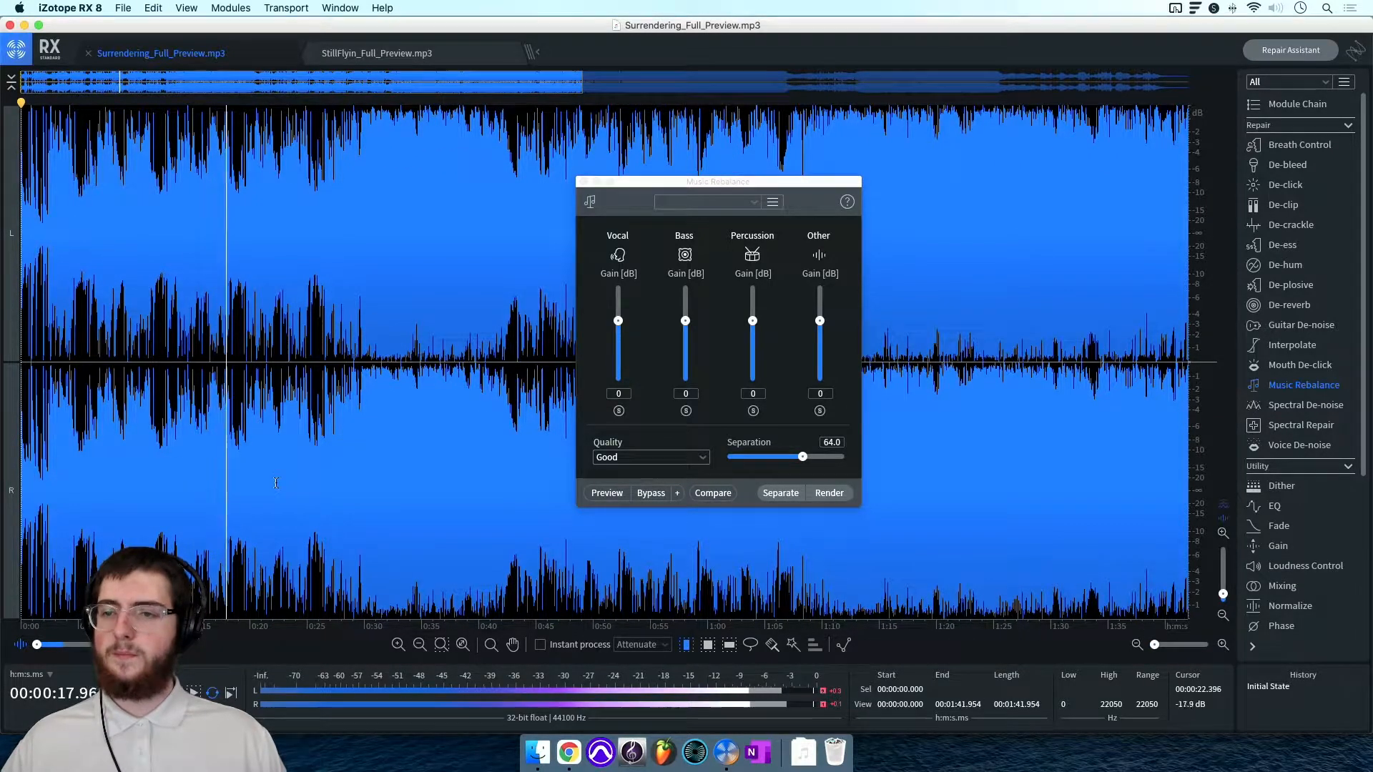
pyautogui.press('space')
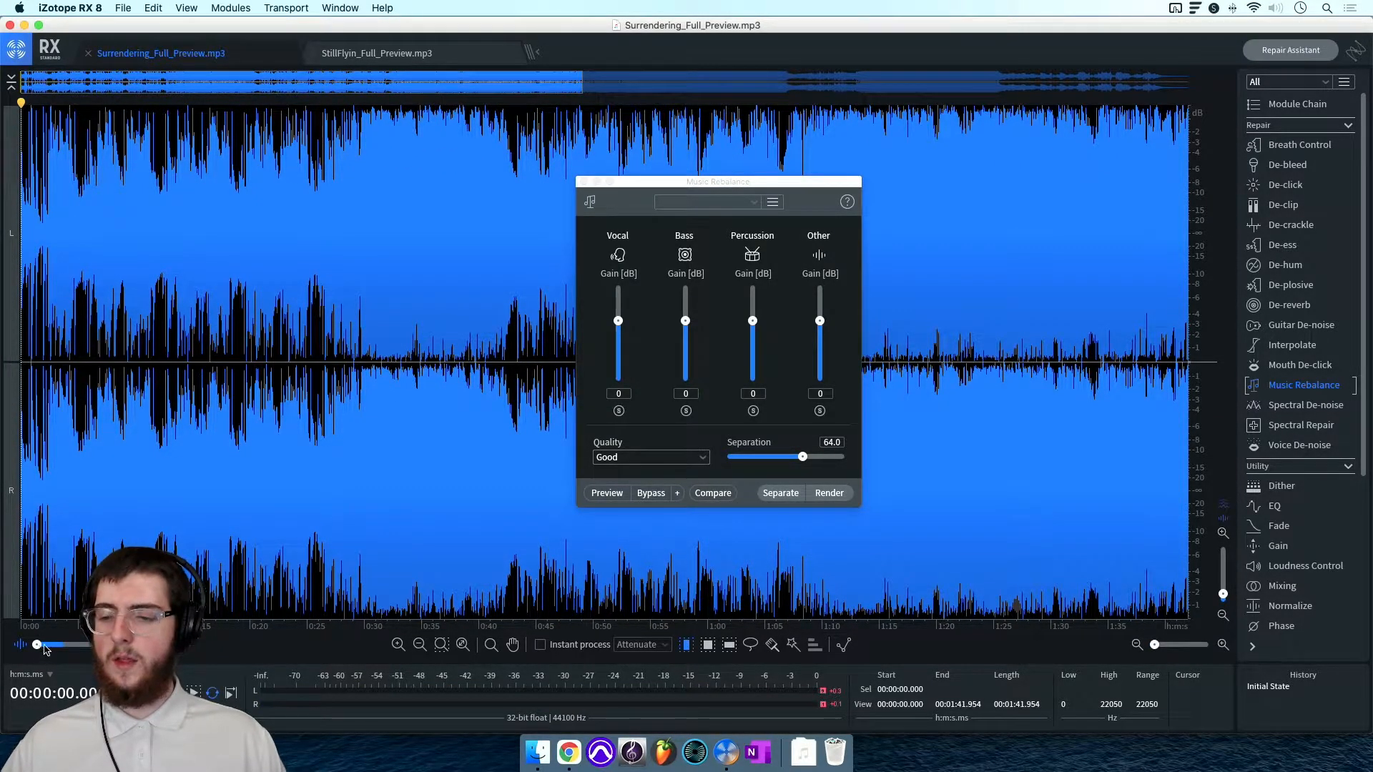
pyautogui.moveTo(37, 645); pyautogui.dragTo(92, 645)
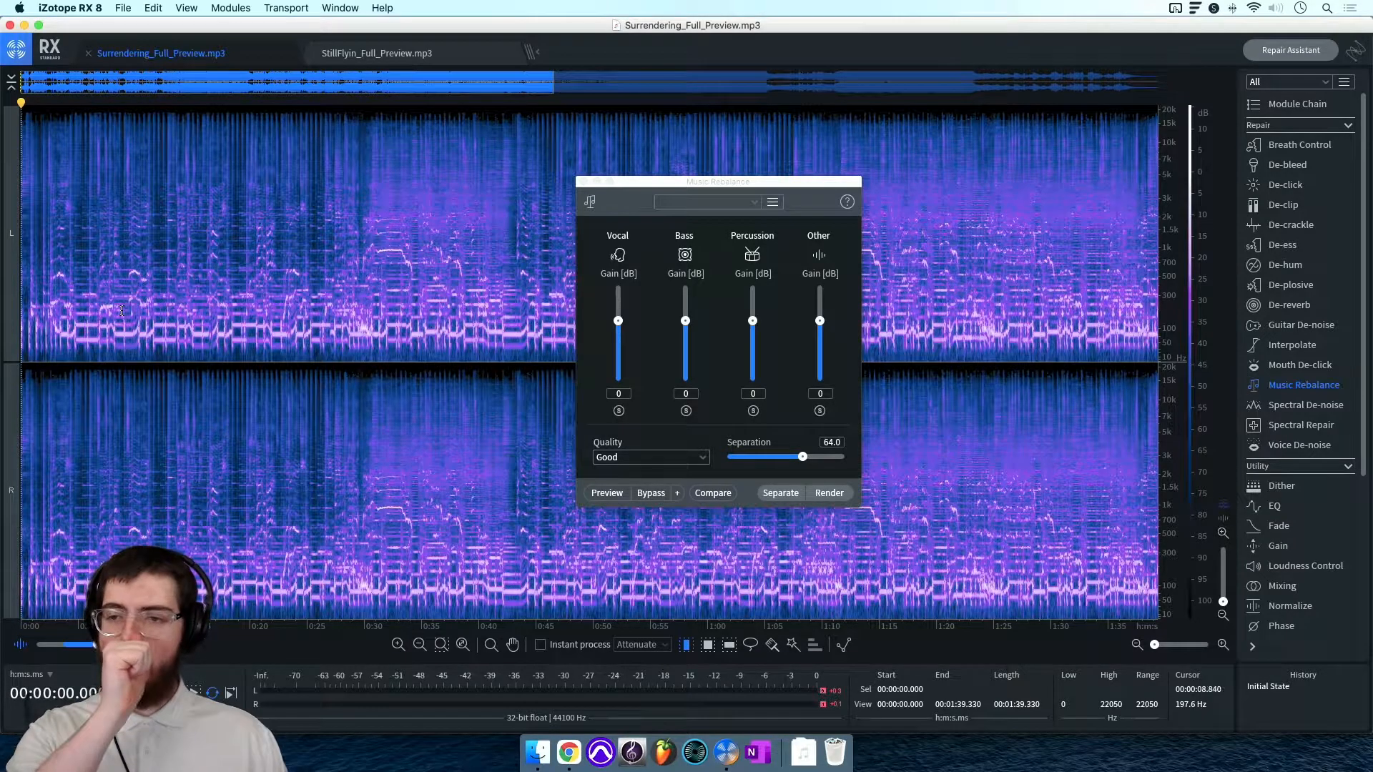
pyautogui.scroll(3, 137, 186)
pyautogui.hscroll(-3, 137, 186)
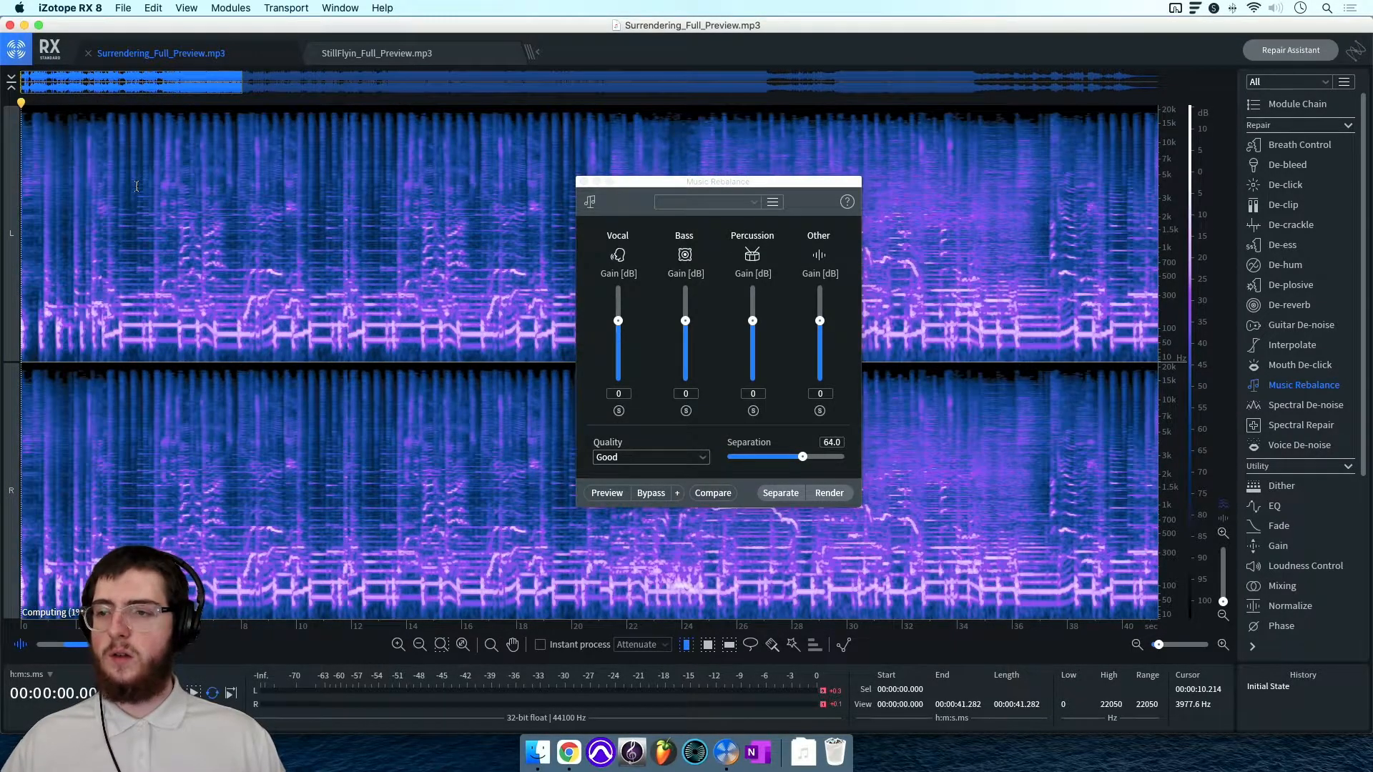
# Step: Preview Music Rebalance briefly from the beginning and again from the 6-second mark
pyautogui.click(606, 493)
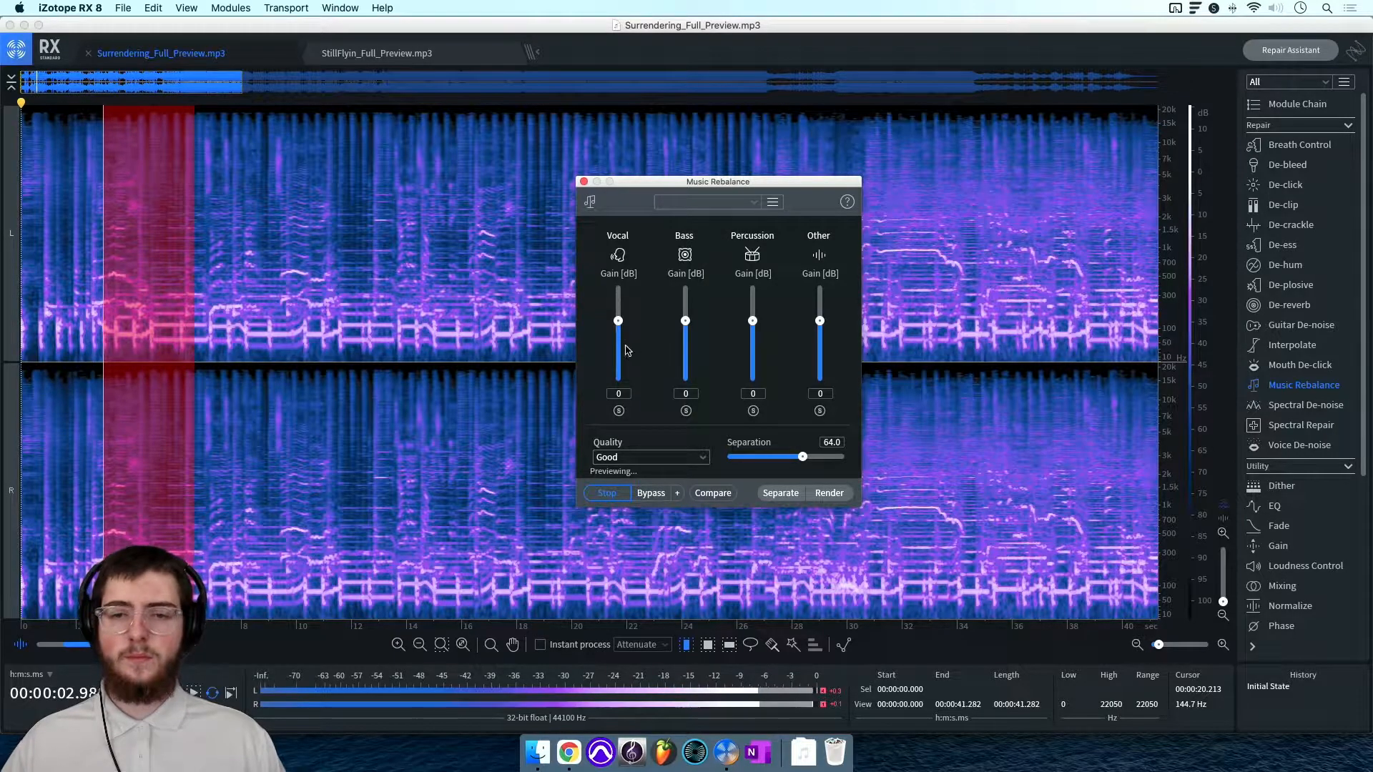
pyautogui.press('space')
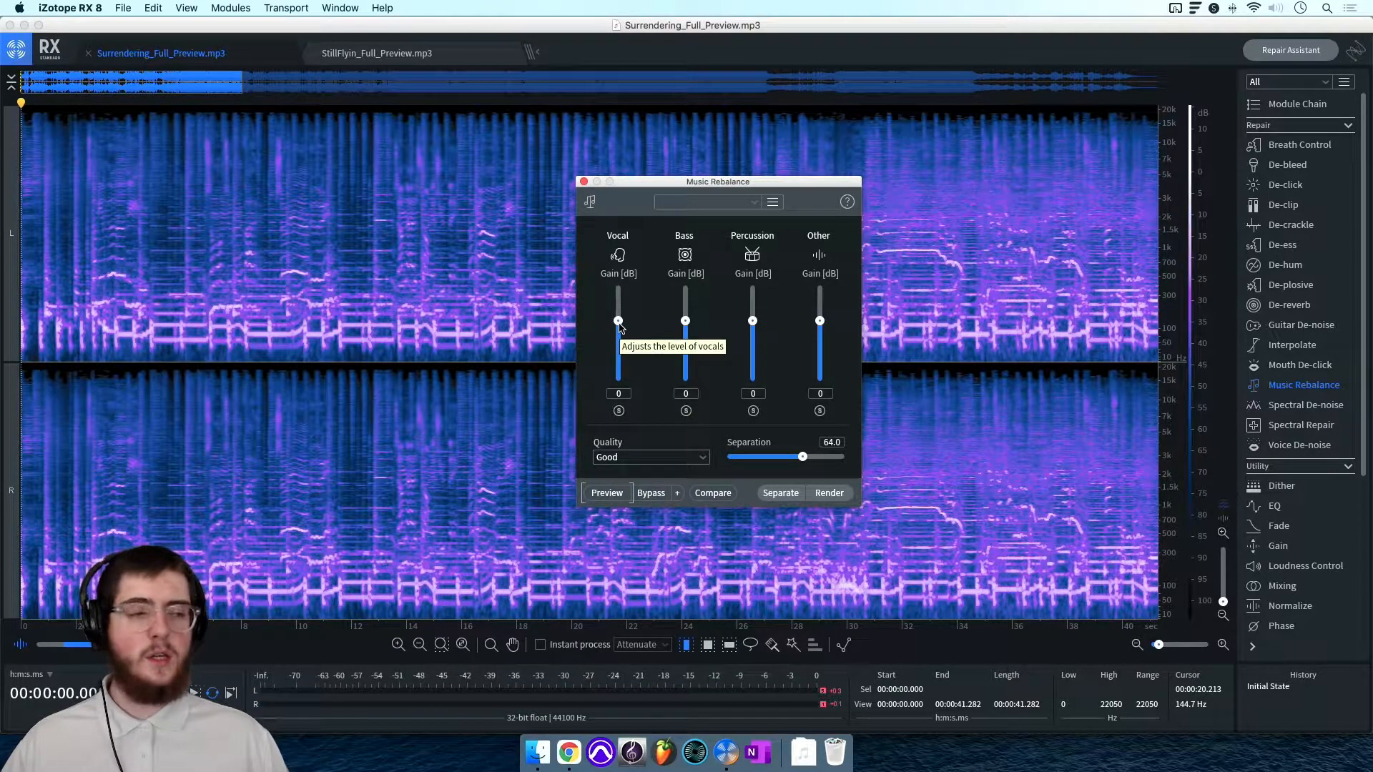
pyautogui.click(186, 315)
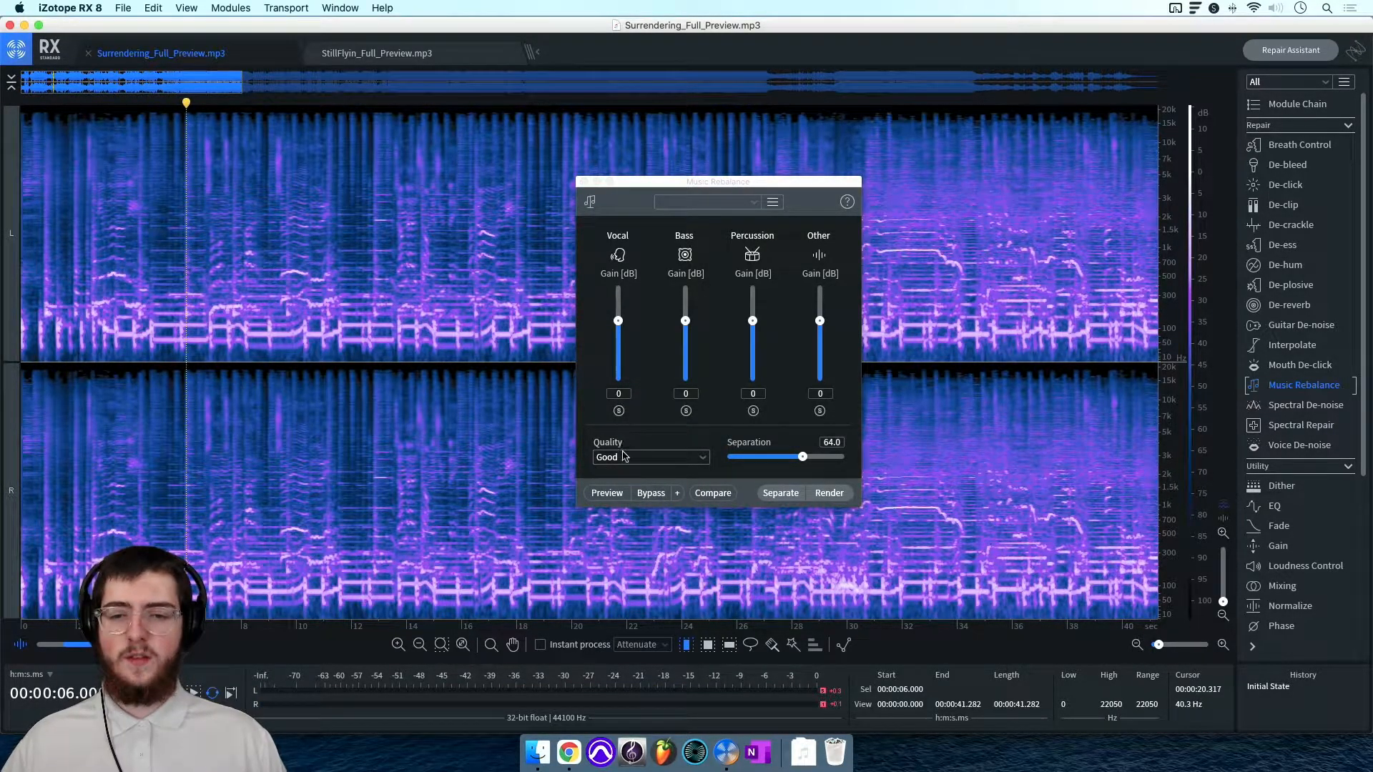
pyautogui.click(608, 493)
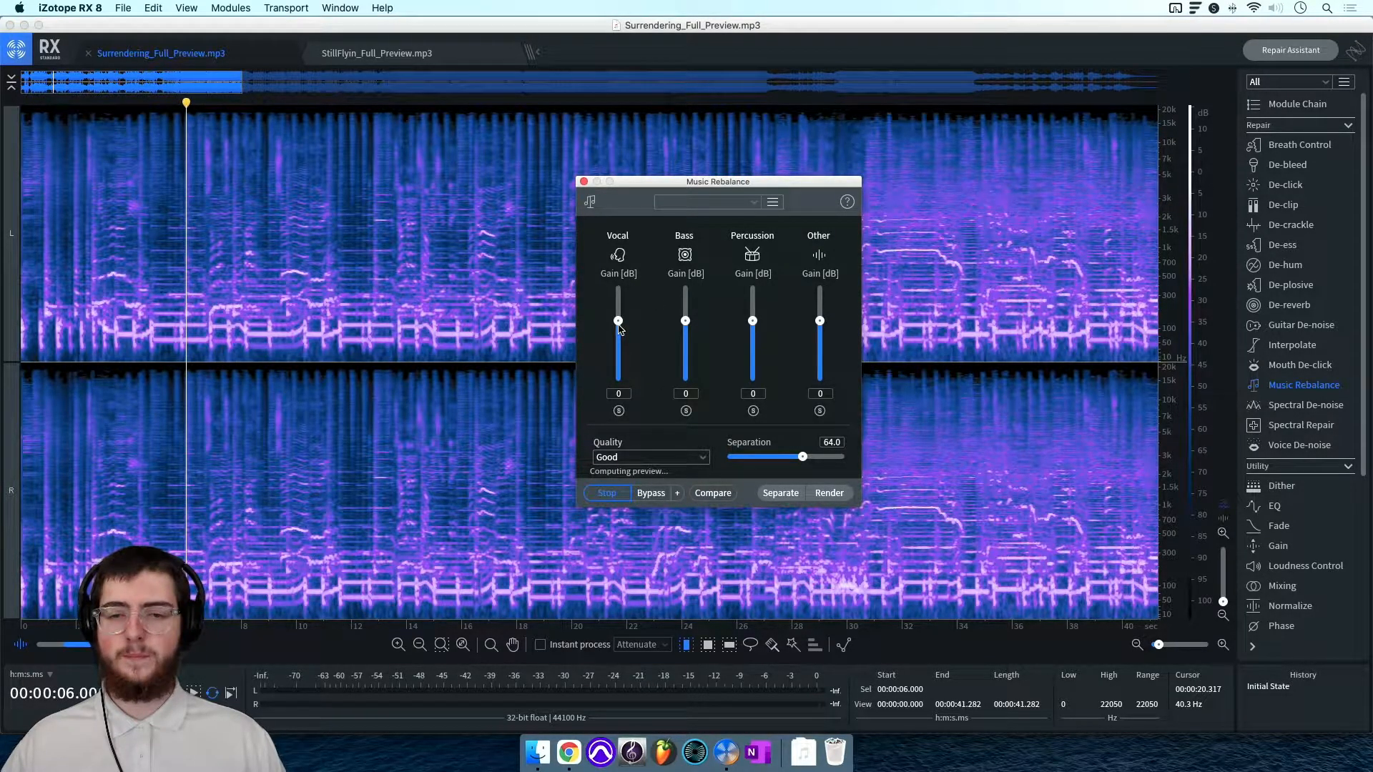
# Step: Audition the song without vocals by alternating the Vocal gain between -Inf and 0 dB during the preview
pyautogui.moveTo(619, 324); pyautogui.dragTo(622, 400)
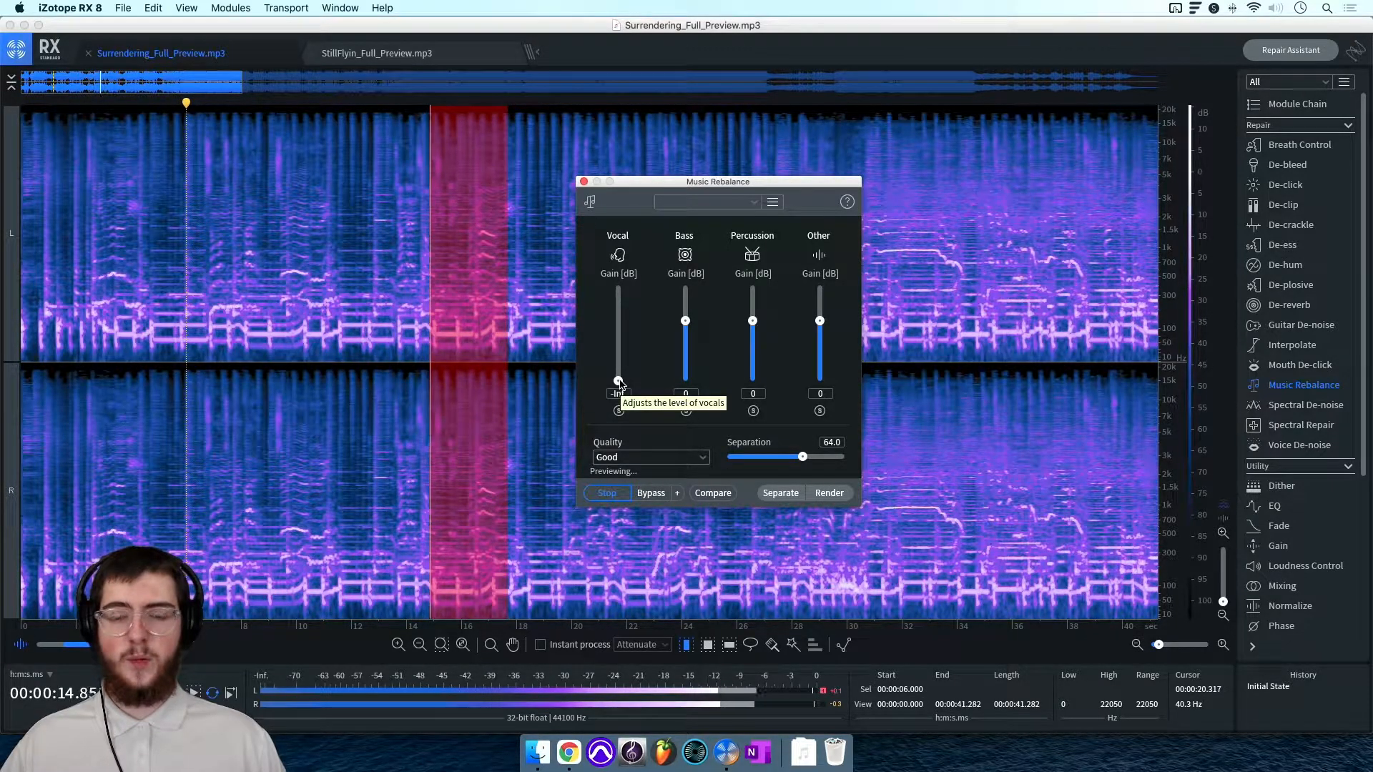
pyautogui.moveTo(619, 381); pyautogui.dragTo(619, 323)
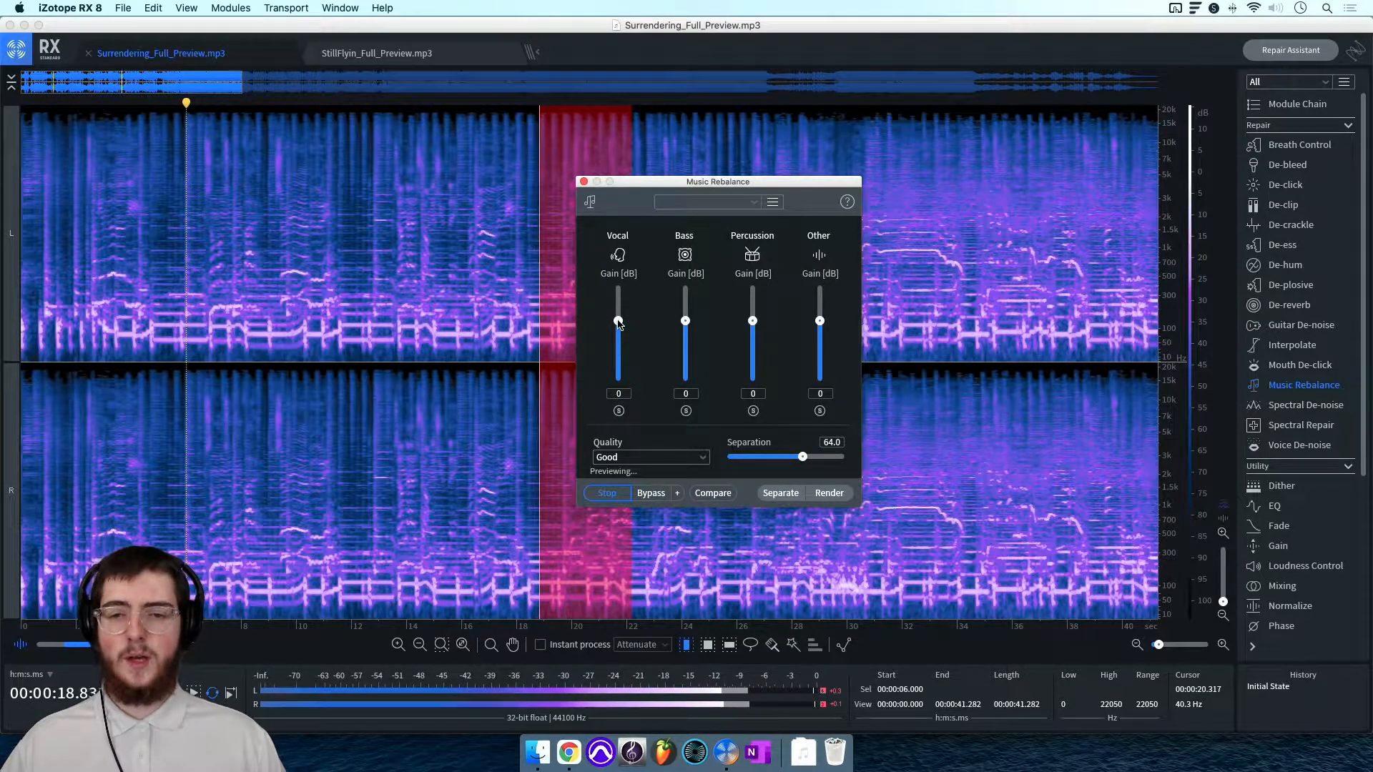
pyautogui.moveTo(619, 326); pyautogui.dragTo(618, 383)
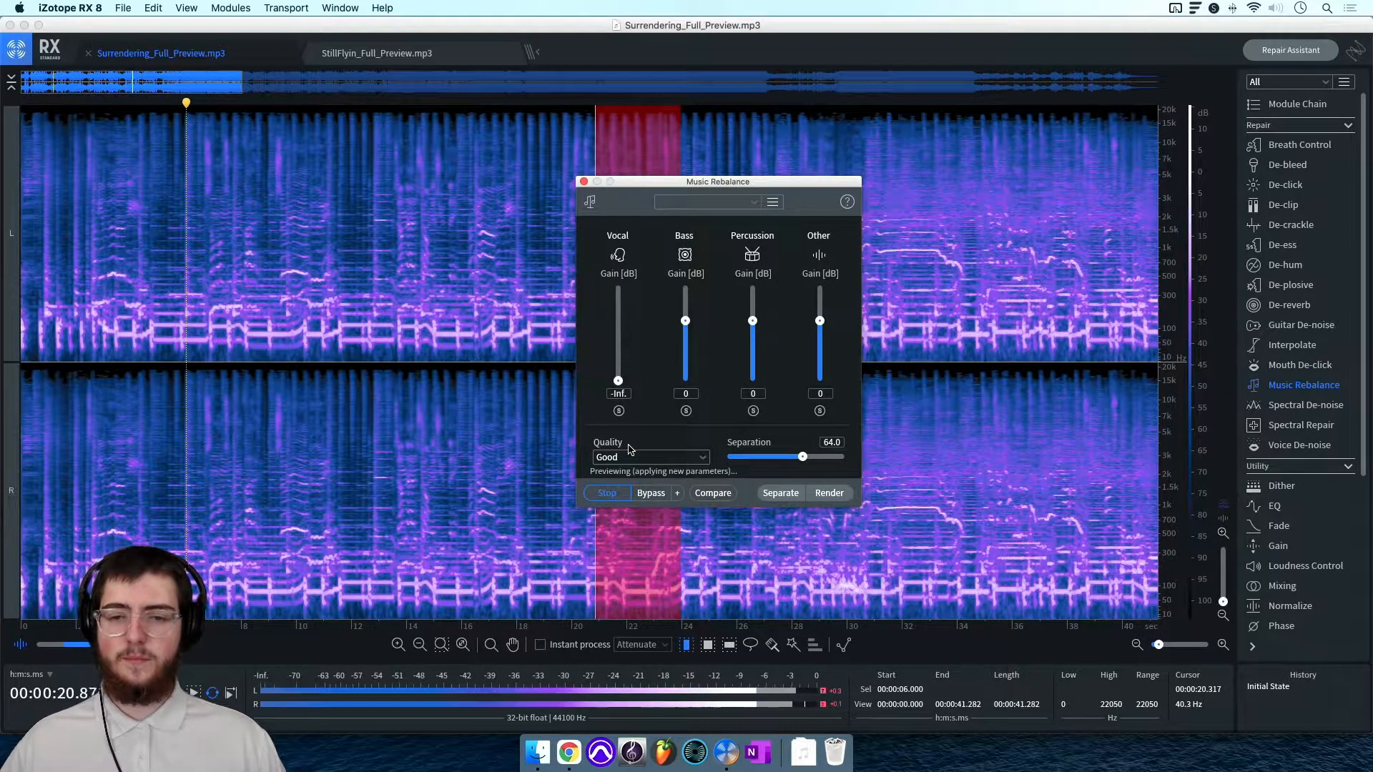
pyautogui.moveTo(683, 188); pyautogui.dragTo(405, 183)
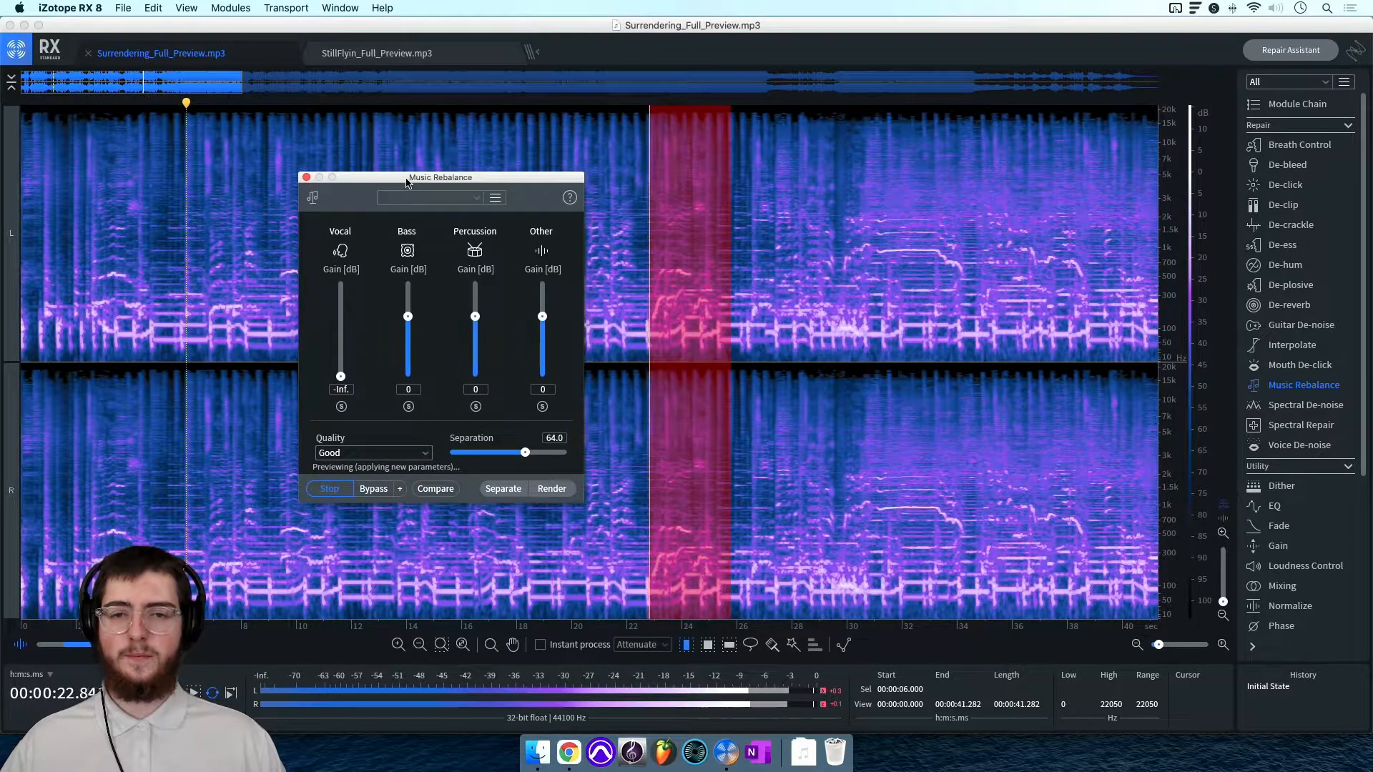
# Step: Reset the Vocal gain to 0 dB and solo the vocals in the preview, stopping it near the 43-second mark
pyautogui.doubleClick(340, 376)
pyautogui.click(341, 407)
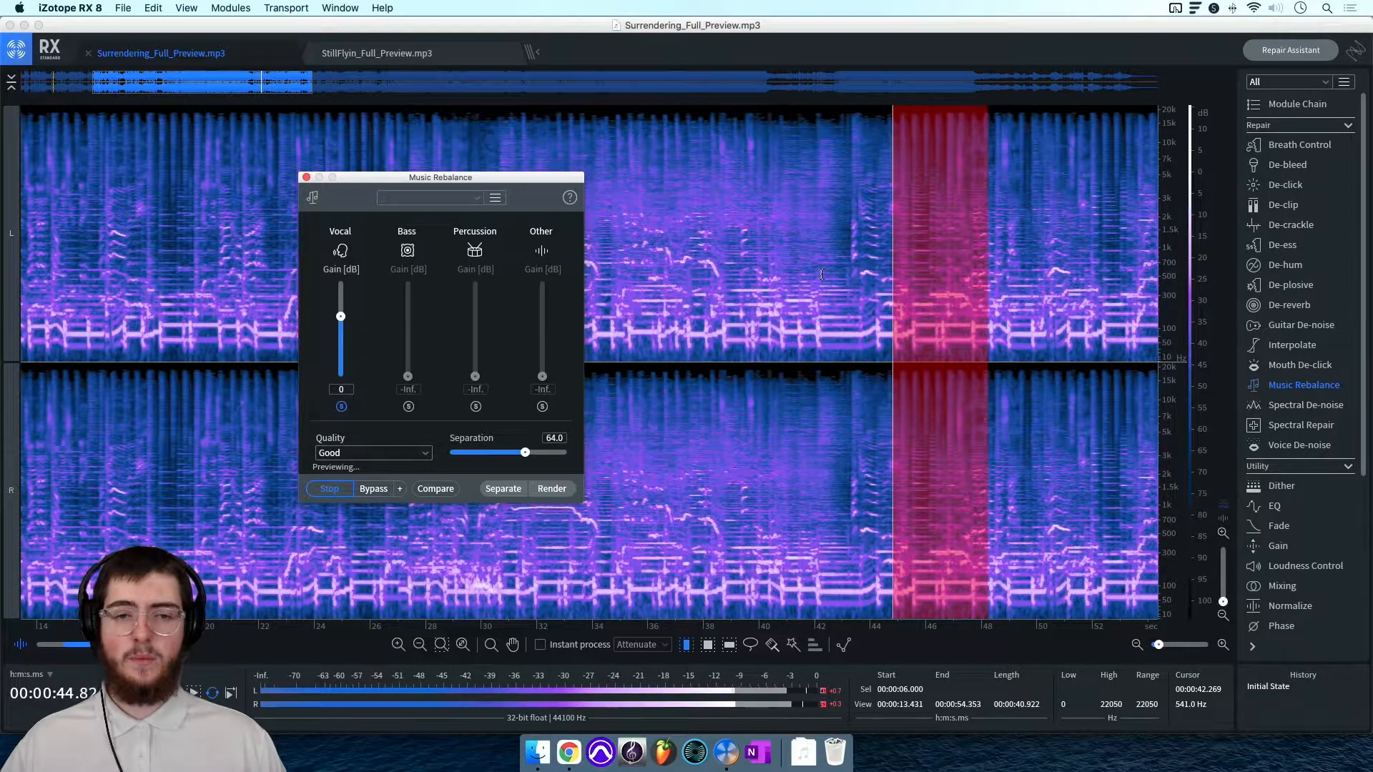
pyautogui.click(847, 274)
pyautogui.scroll(-4, 846, 275)
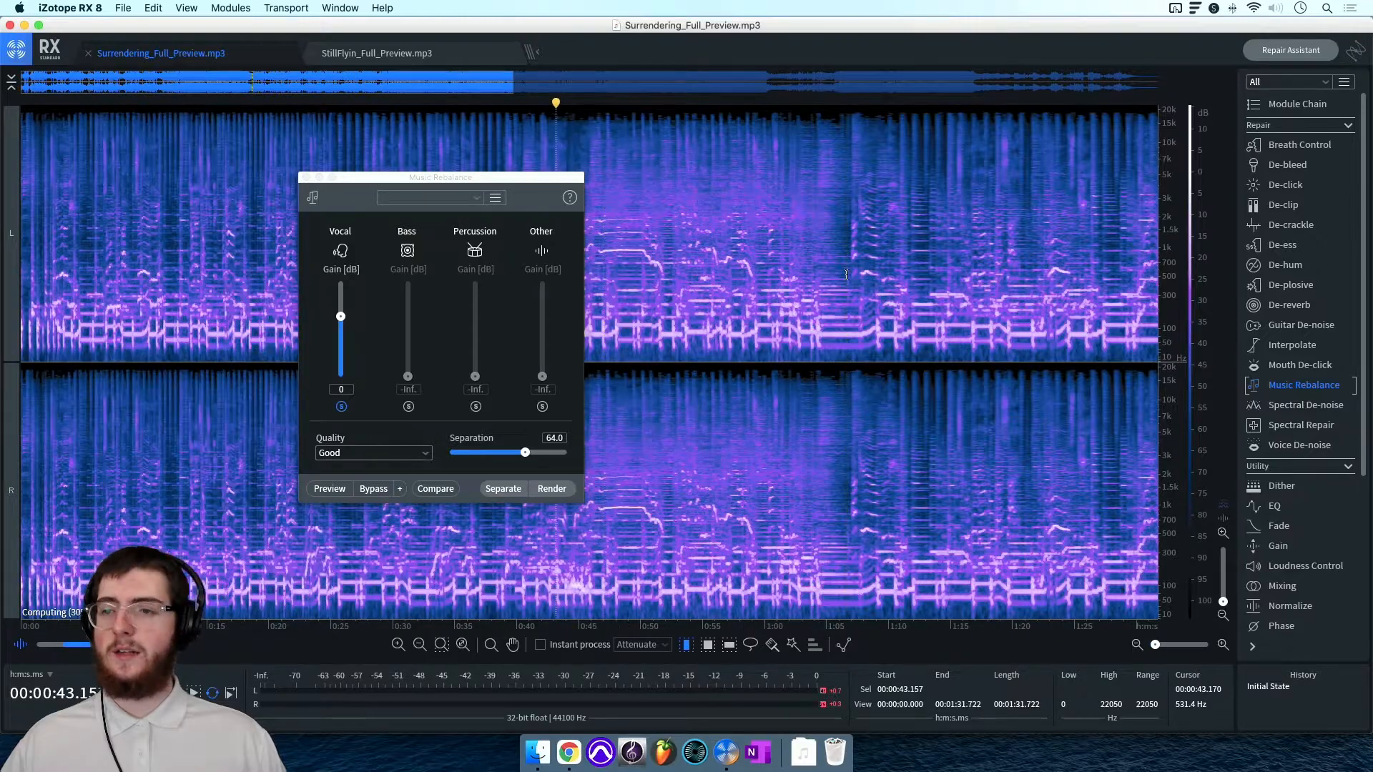
# Step: Turn off the Vocal solo in Music Rebalance and return the playhead to the start of the song
pyautogui.scroll(5, 59, 237)
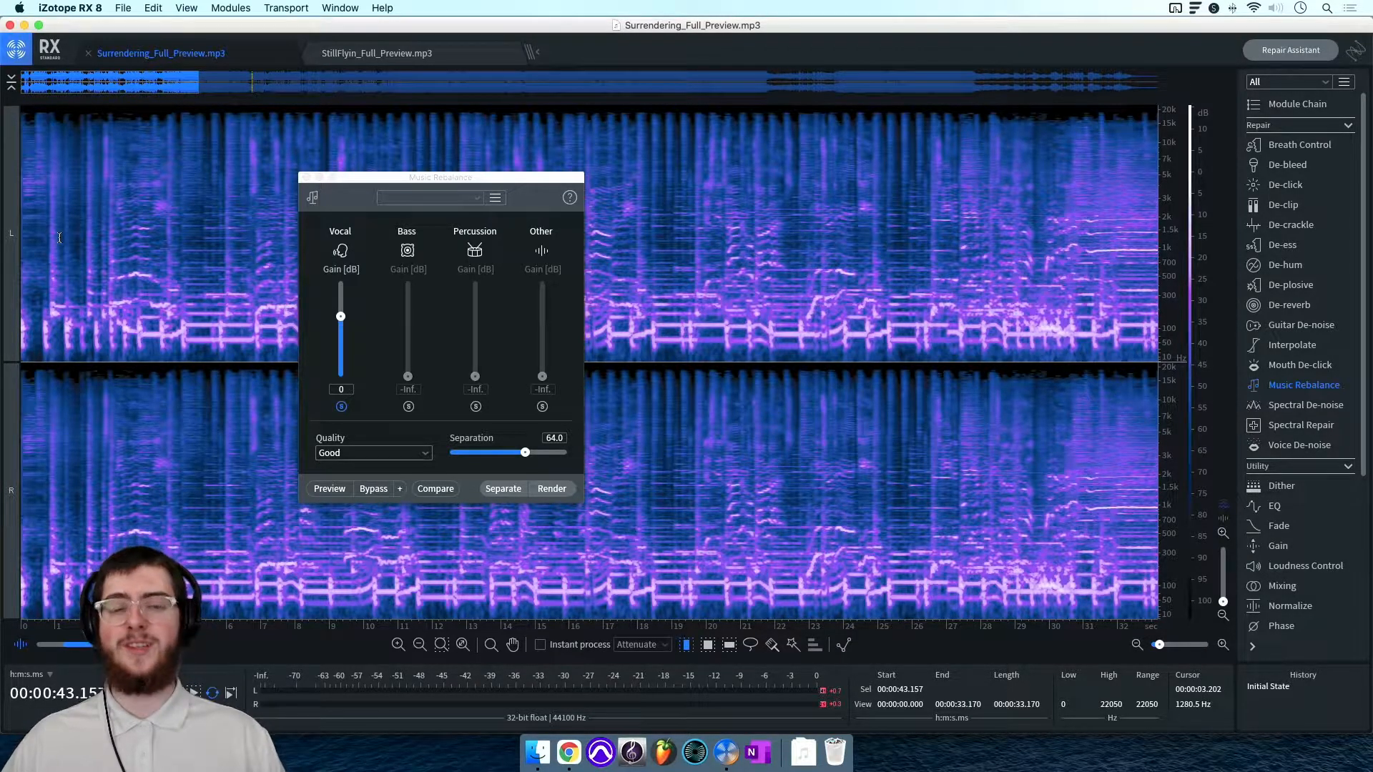
pyautogui.scroll(1, 59, 237)
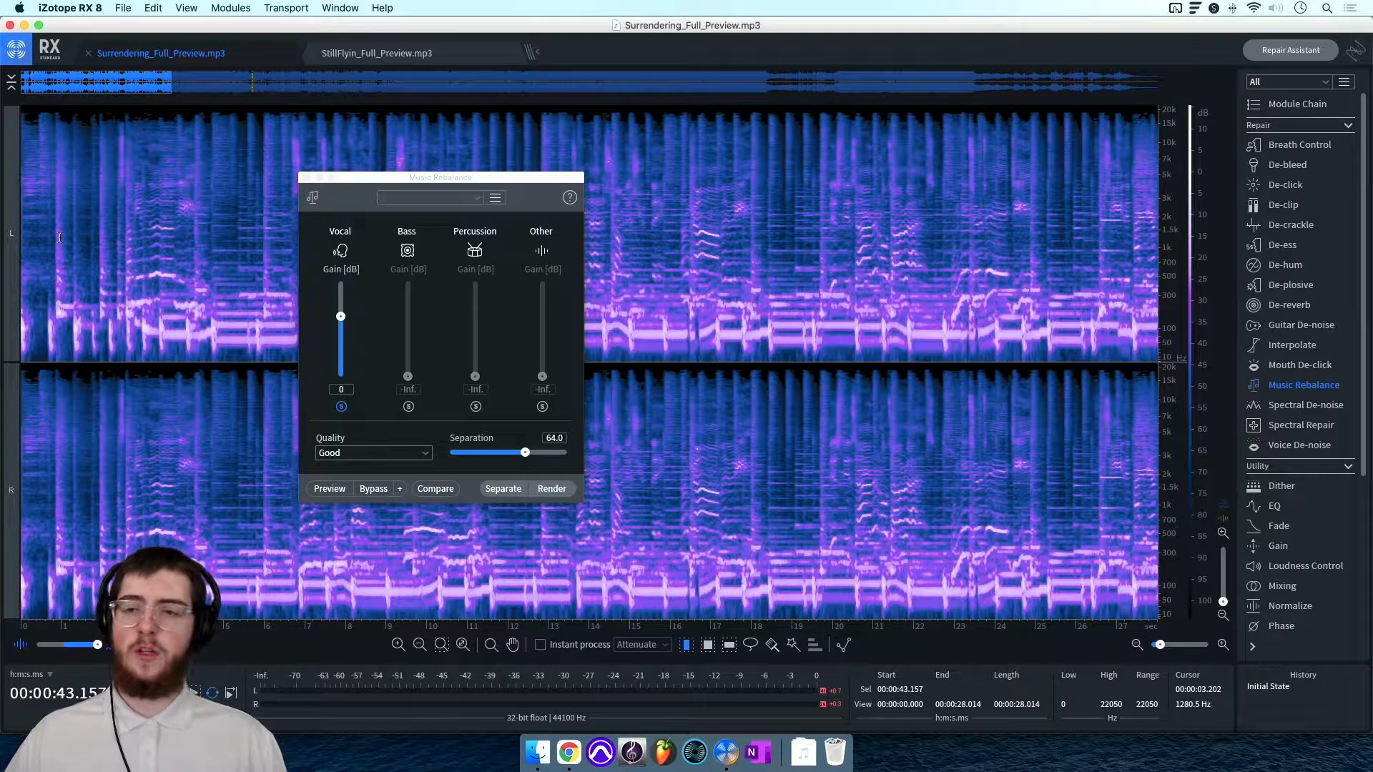
pyautogui.press('Return')
pyautogui.click(341, 407)
pyautogui.click(204, 259)
pyautogui.press('Return')
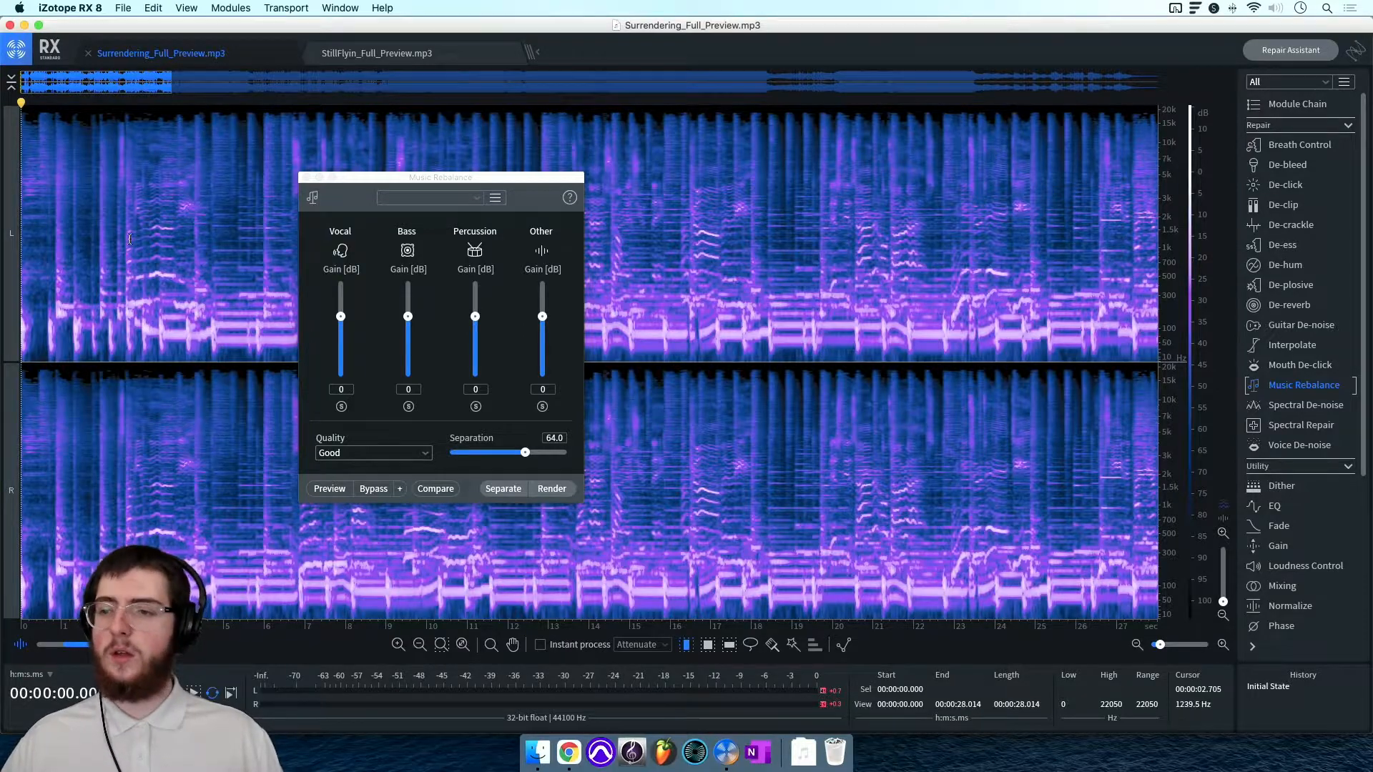
# Step: Listen to the first seconds of the full mix with all Music Rebalance gains at 0 dB, stopping playback at the end
pyautogui.scroll(-8, 130, 239)
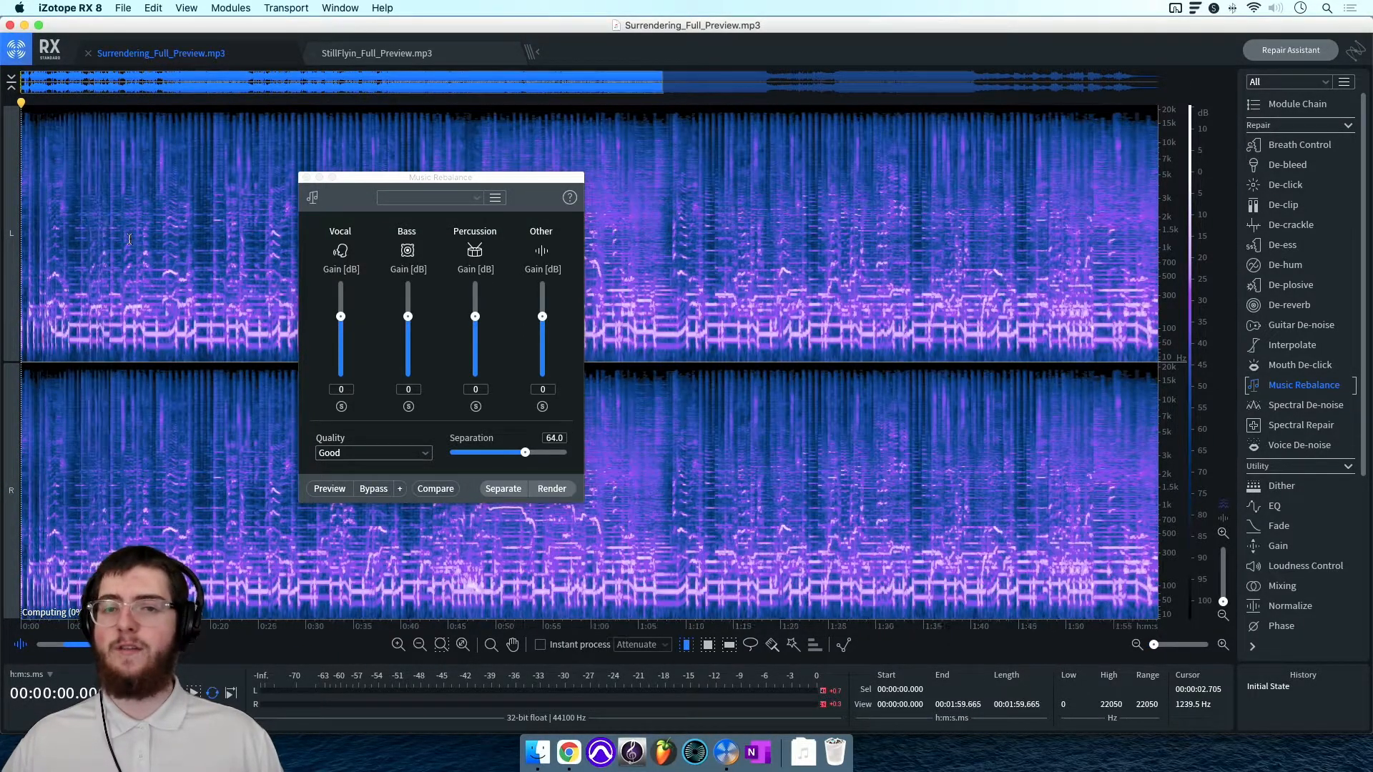
pyautogui.scroll(4, 129, 239)
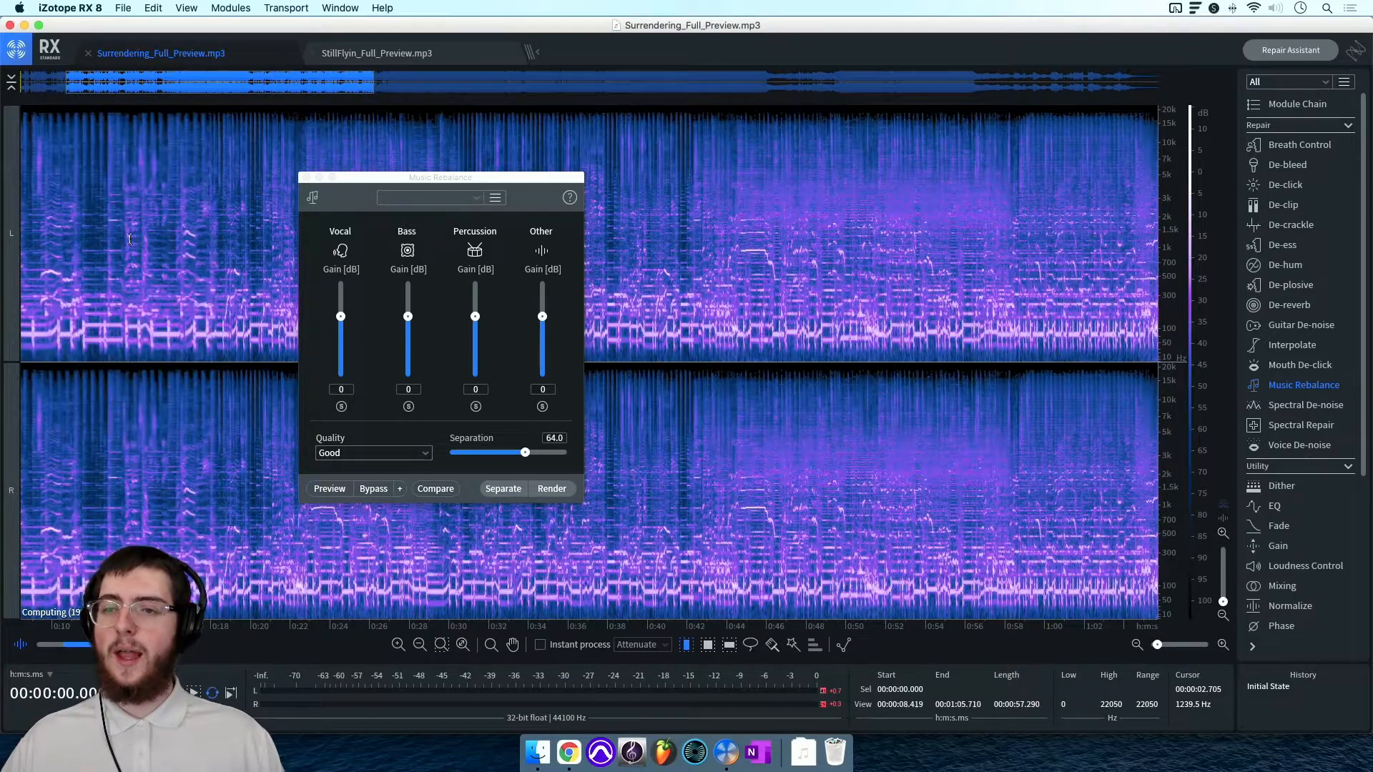
pyautogui.scroll(1, 130, 239)
pyautogui.hscroll(-3, 130, 239)
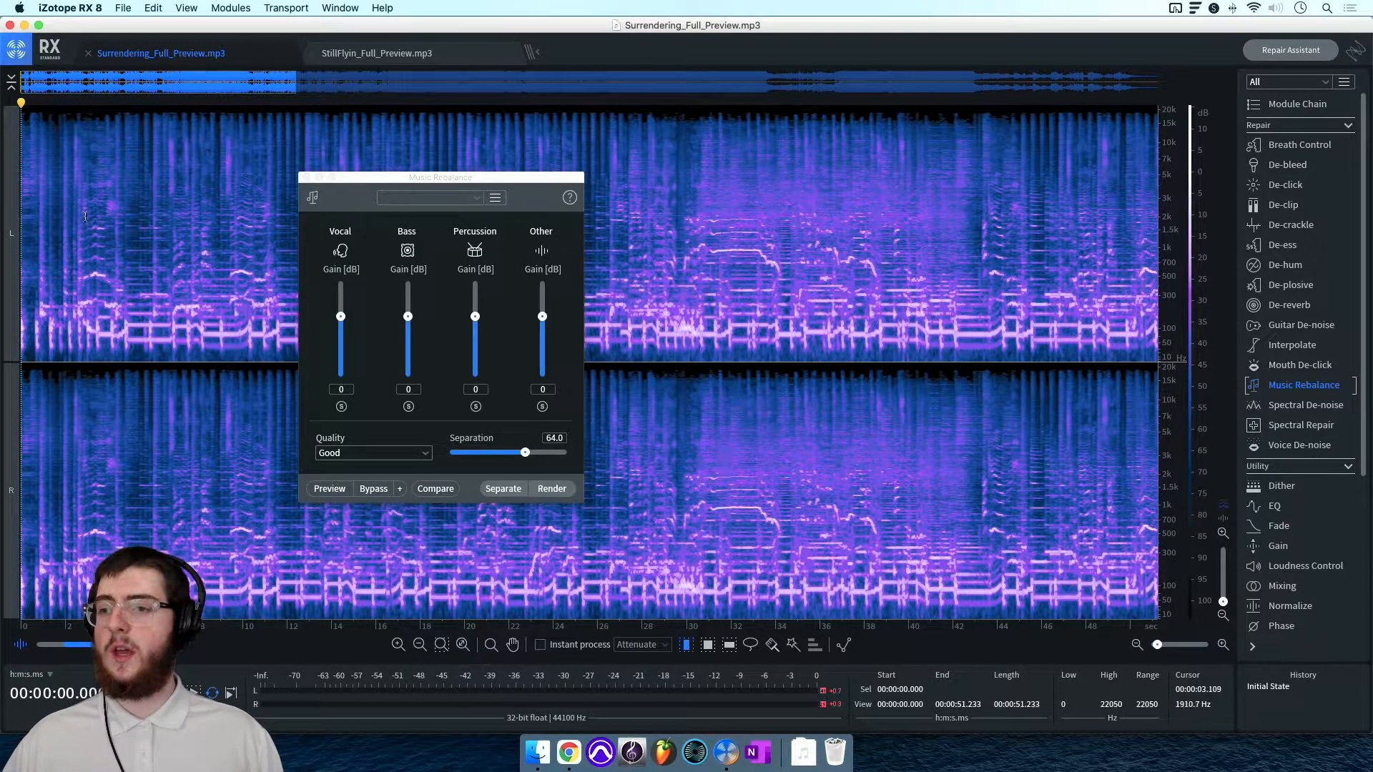
pyautogui.scroll(3, 85, 217)
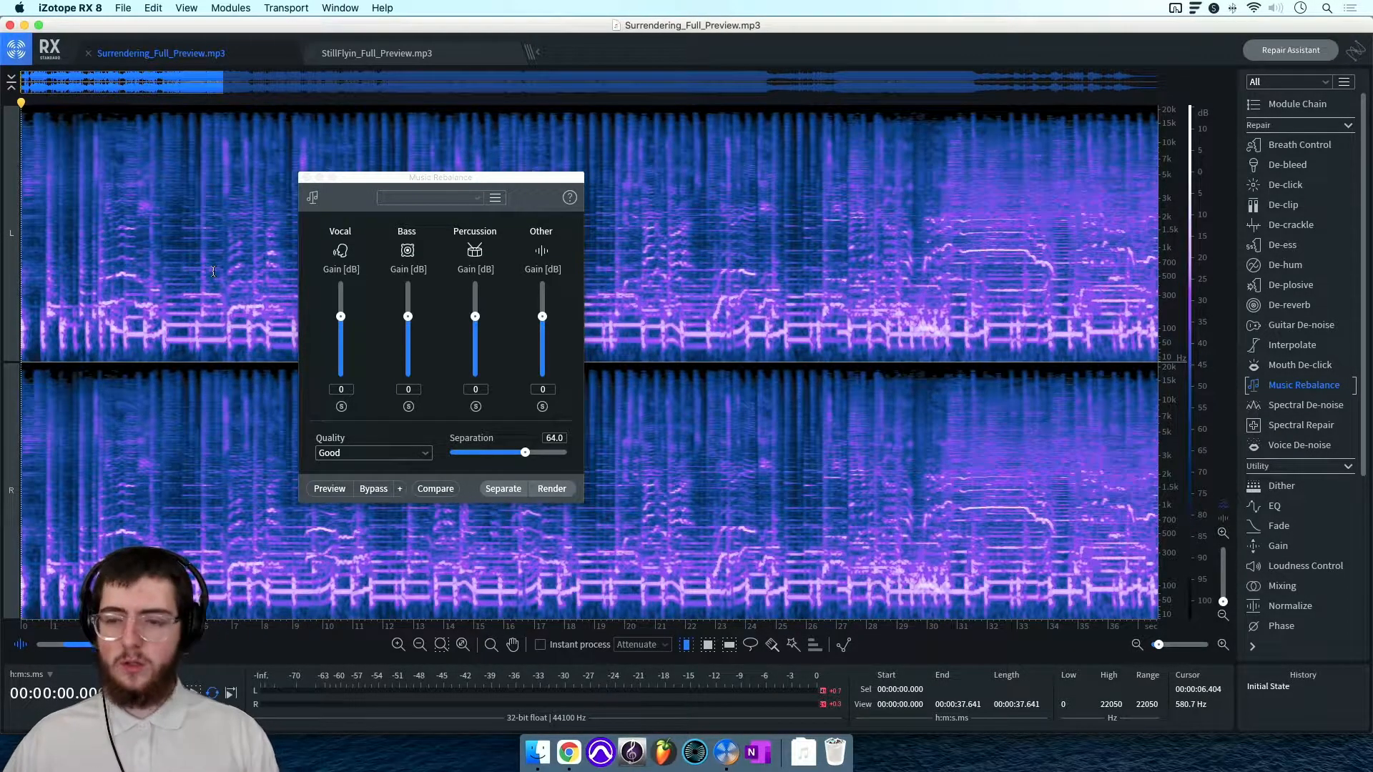
pyautogui.press('space')
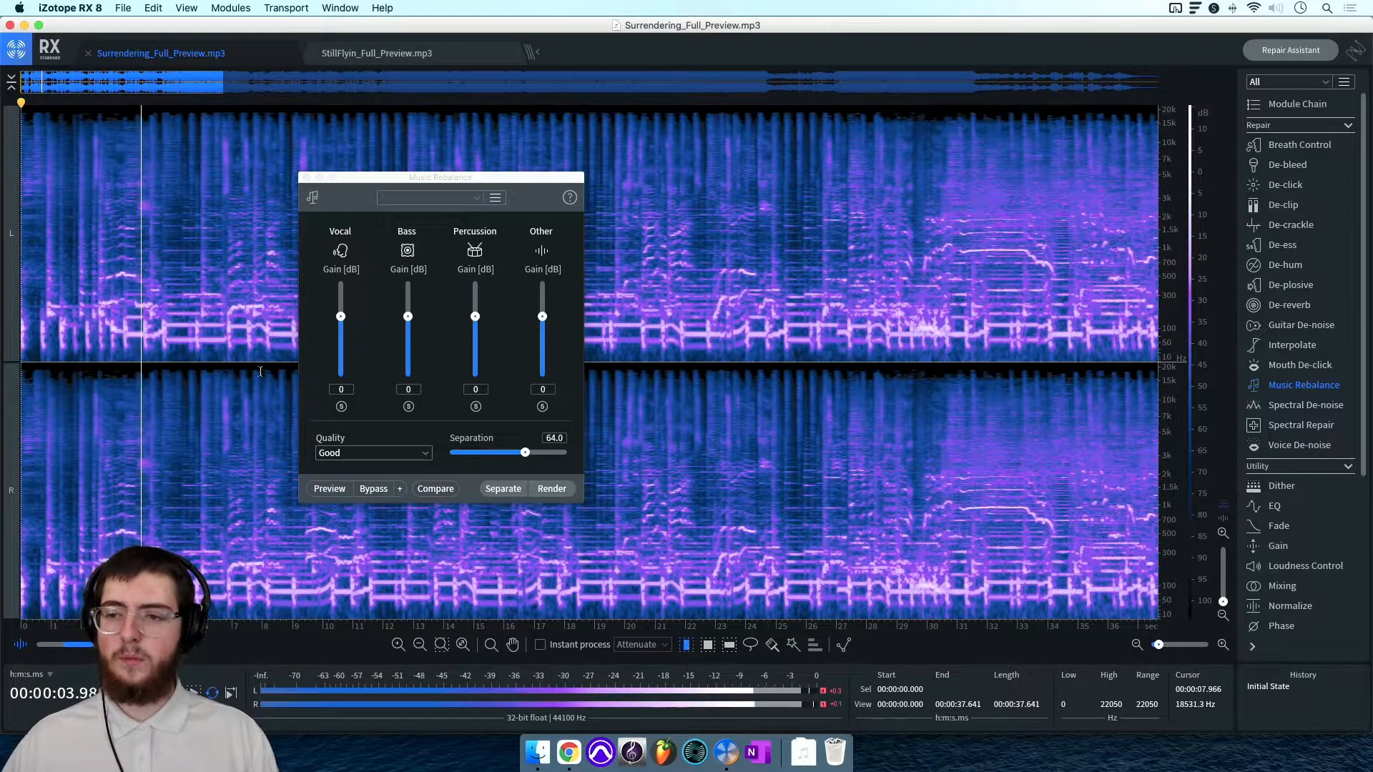
pyautogui.press('space')
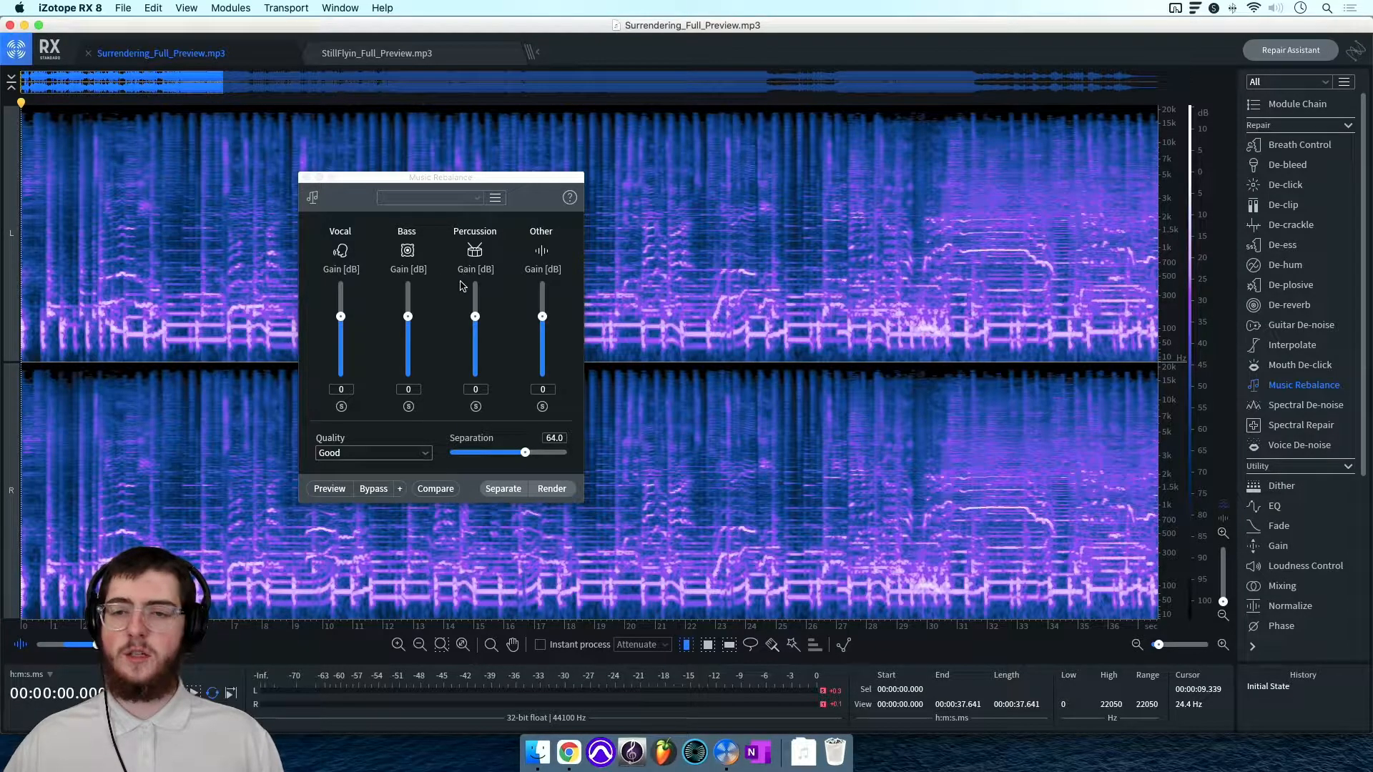
# Step: Set the Percussion gain to -Inf and preview the song's opening without drums, moving the Music Rebalance window aside and stopping playback at the end
pyautogui.moveTo(476, 317); pyautogui.dragTo(476, 376)
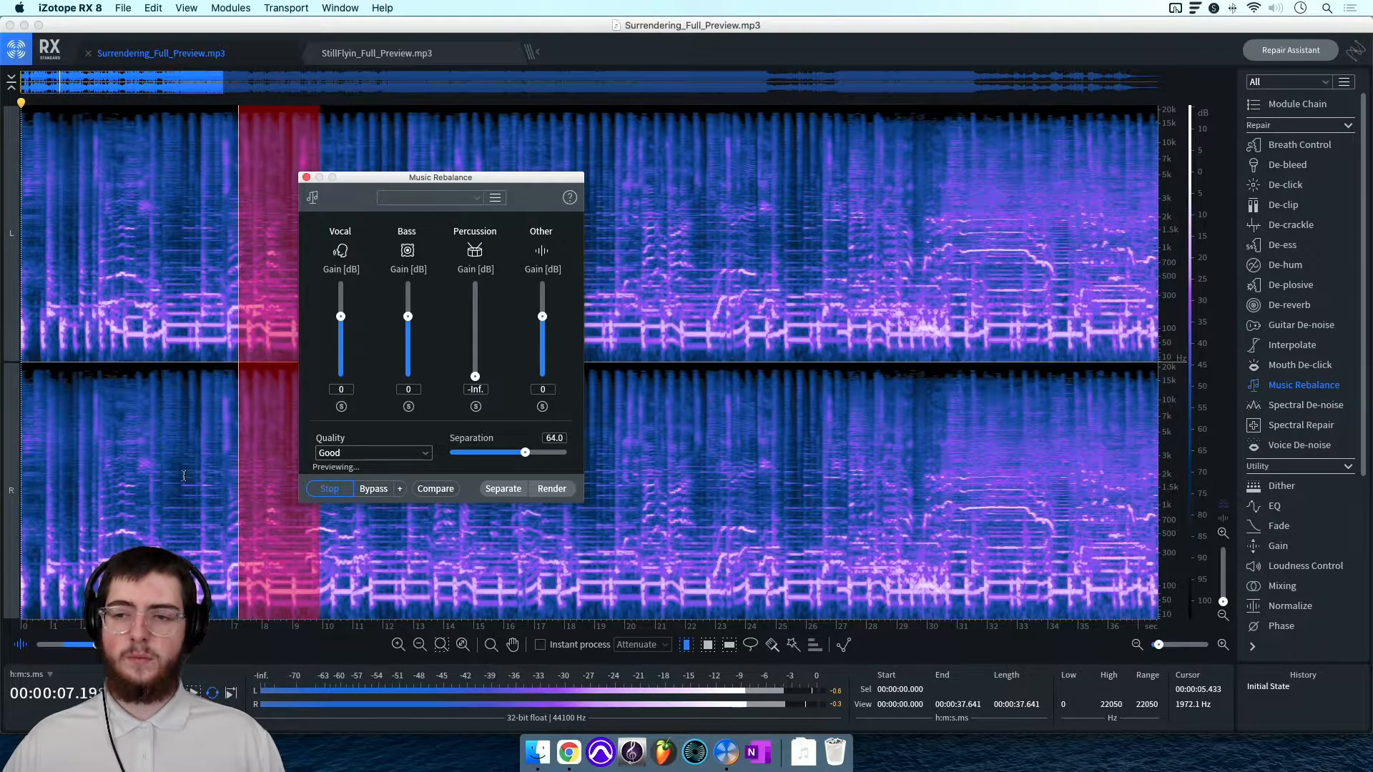
pyautogui.hscroll(2, 185, 475)
pyautogui.hscroll(5, 185, 476)
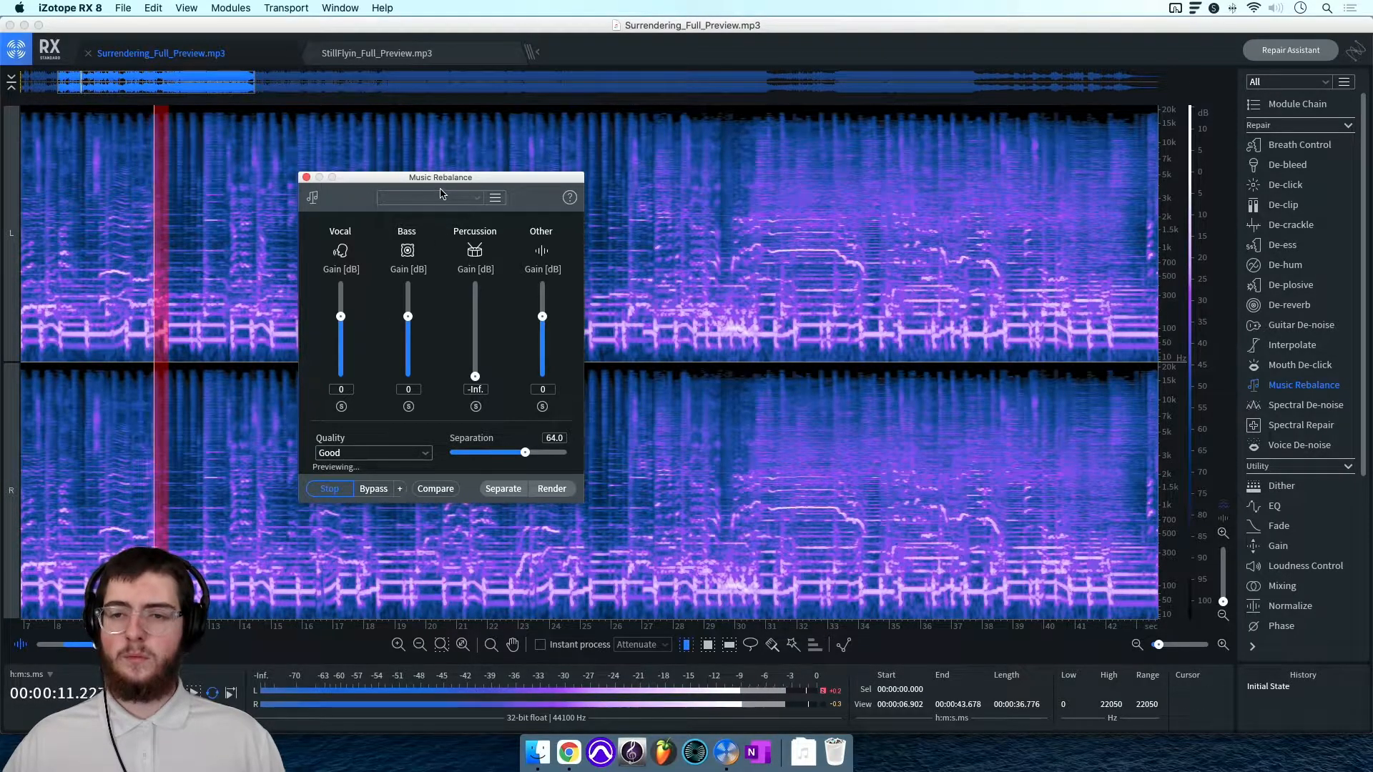
pyautogui.moveTo(441, 182); pyautogui.dragTo(804, 172)
pyautogui.hscroll(3, 670, 373)
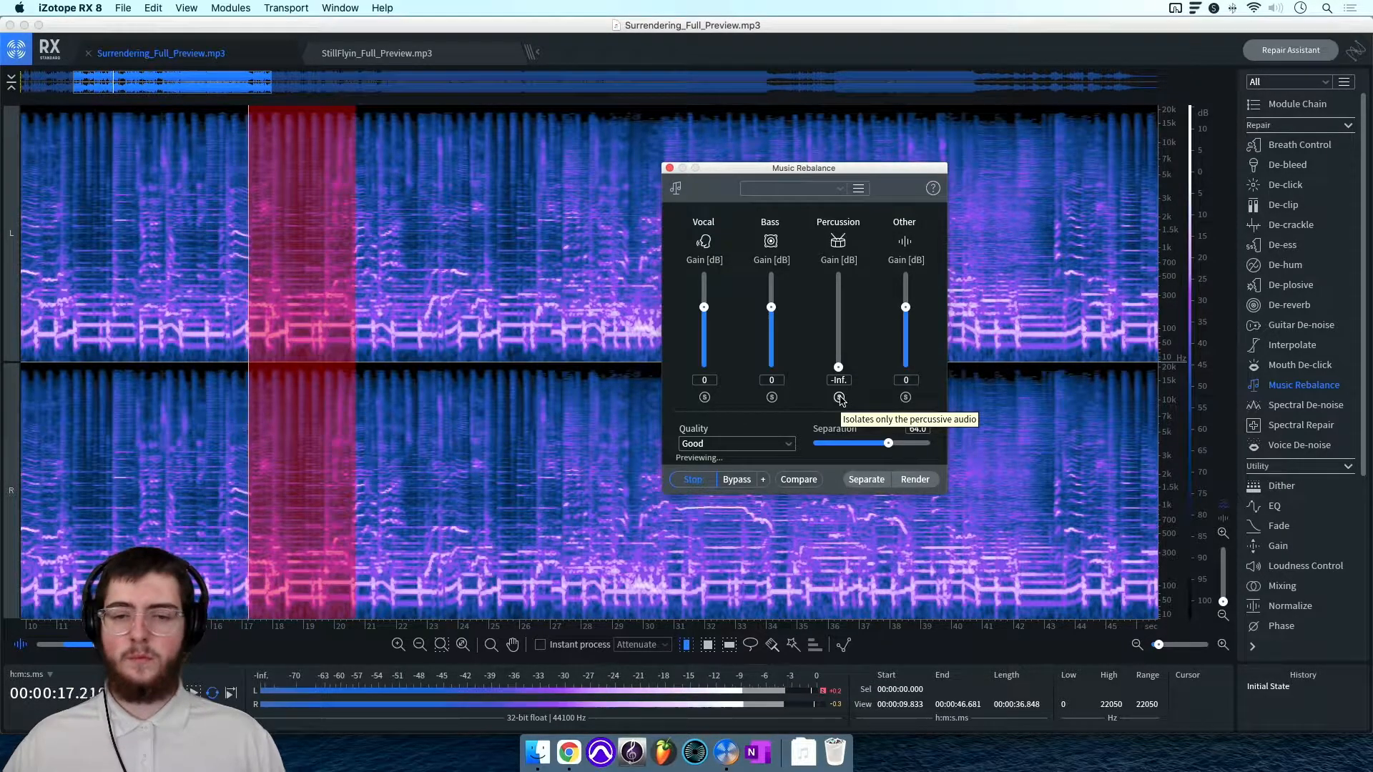
pyautogui.press('space')
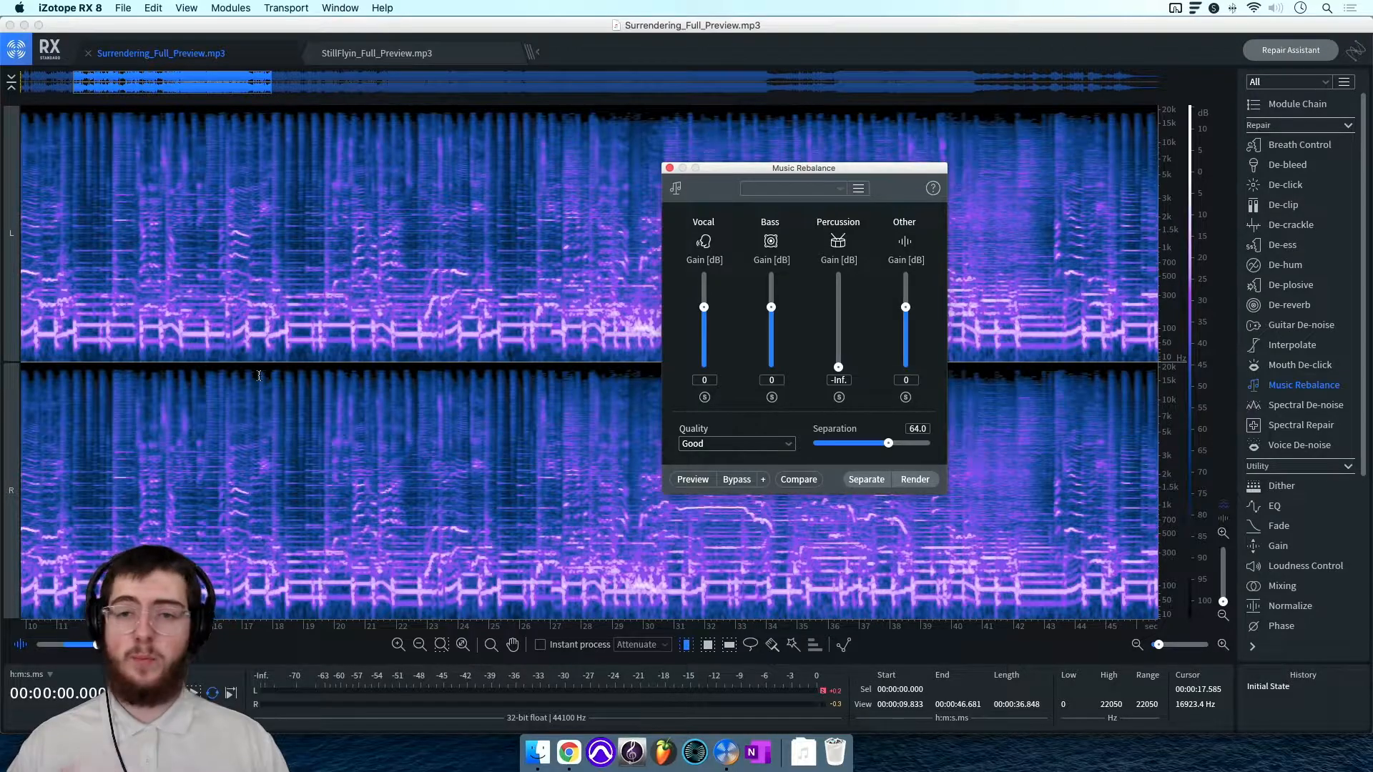
# Step: Preview the soloed percussion at 0 dB gain from about the 12.6-second mark, and turn the solo off after stopping playback
pyautogui.click(118, 281)
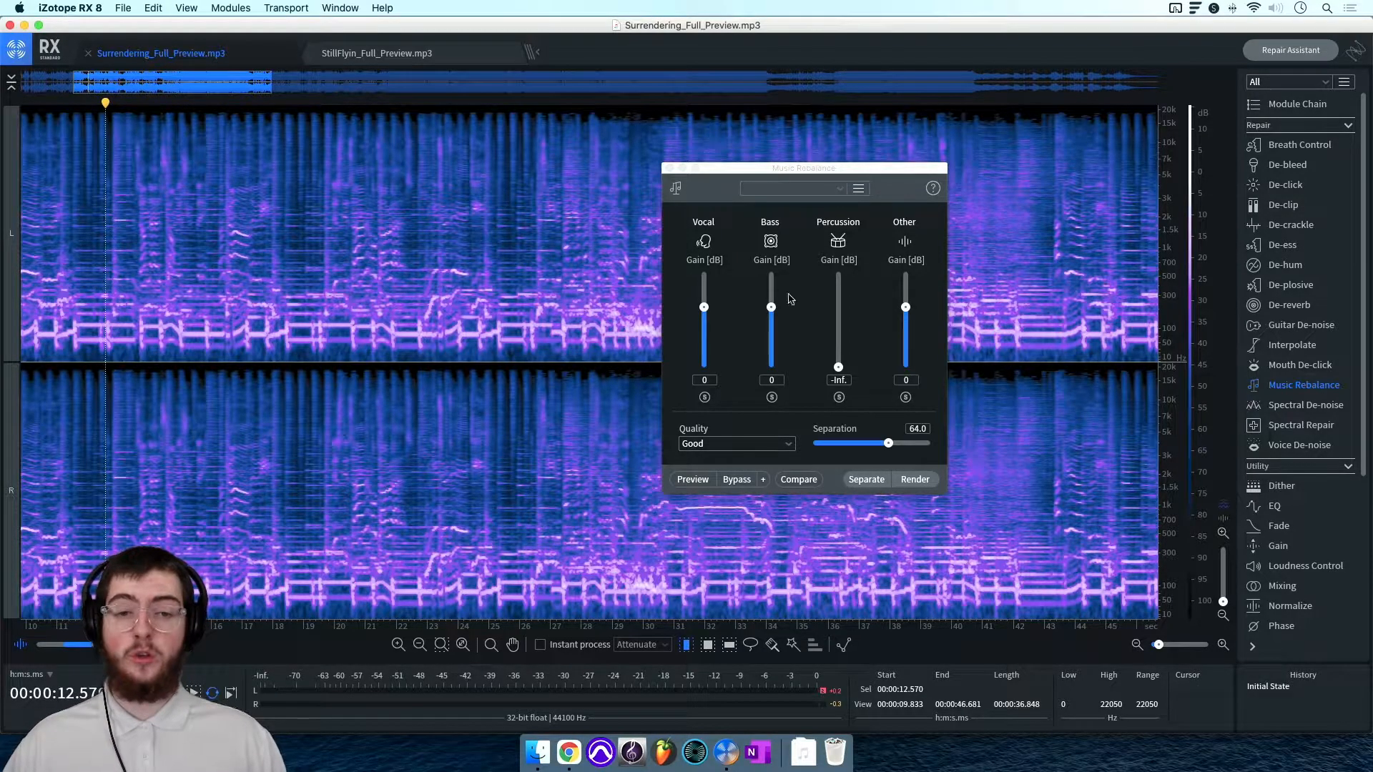
pyautogui.click(839, 397)
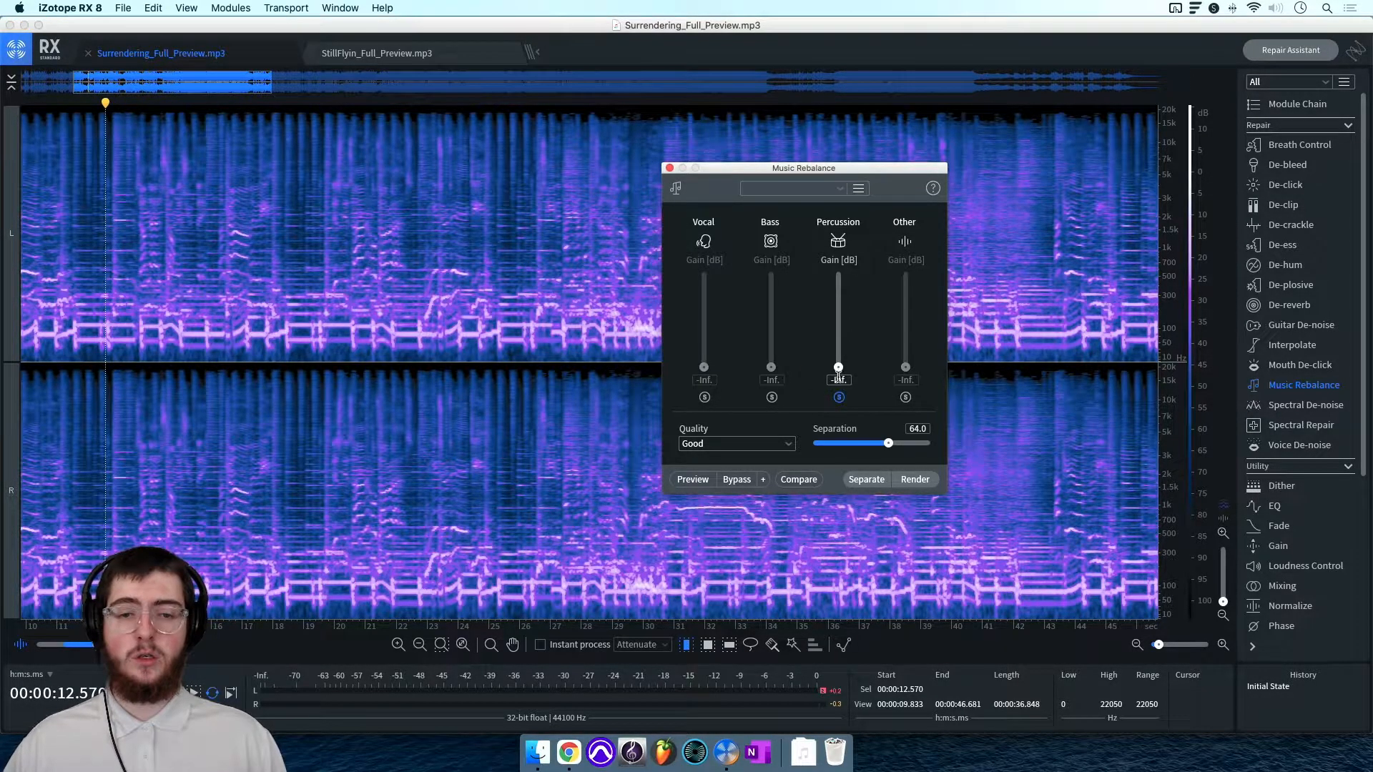
pyautogui.doubleClick(839, 367)
pyautogui.click(693, 479)
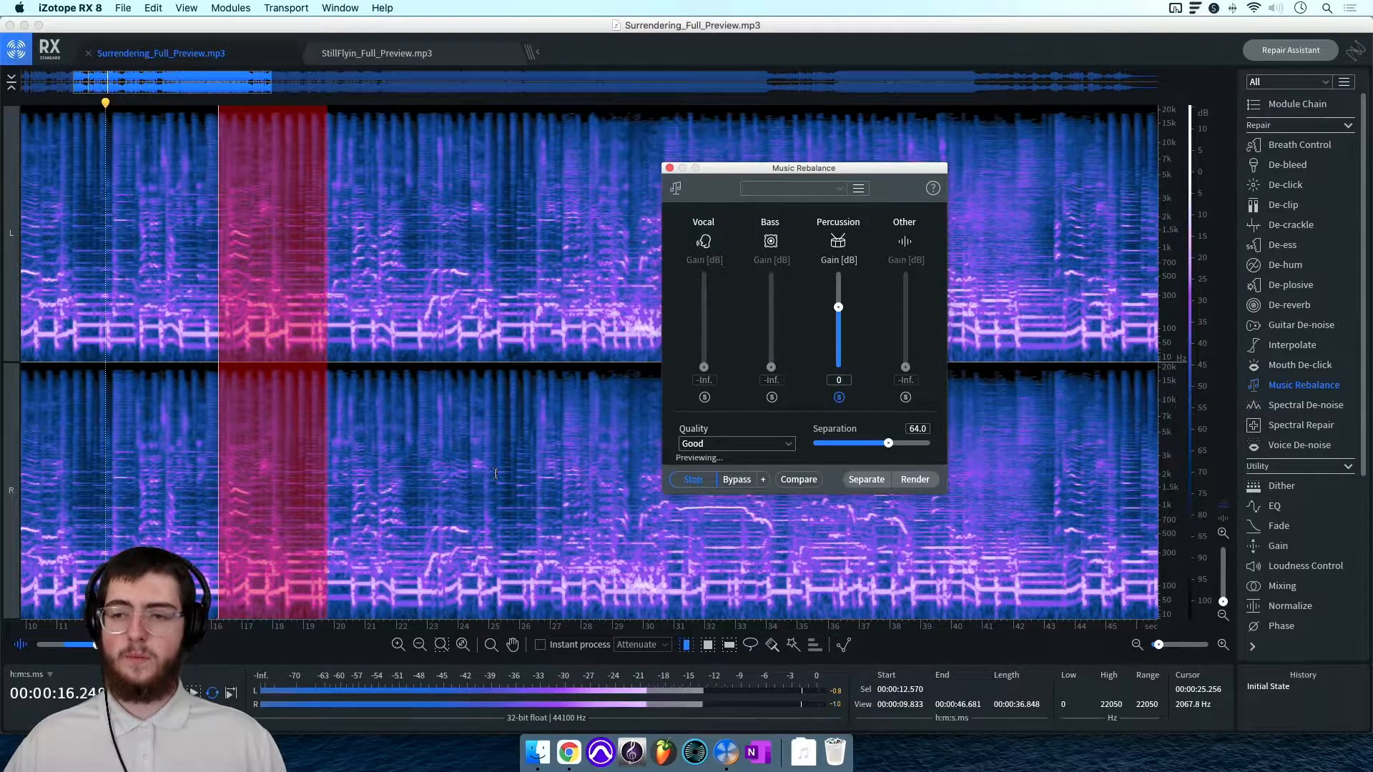
pyautogui.click(692, 480)
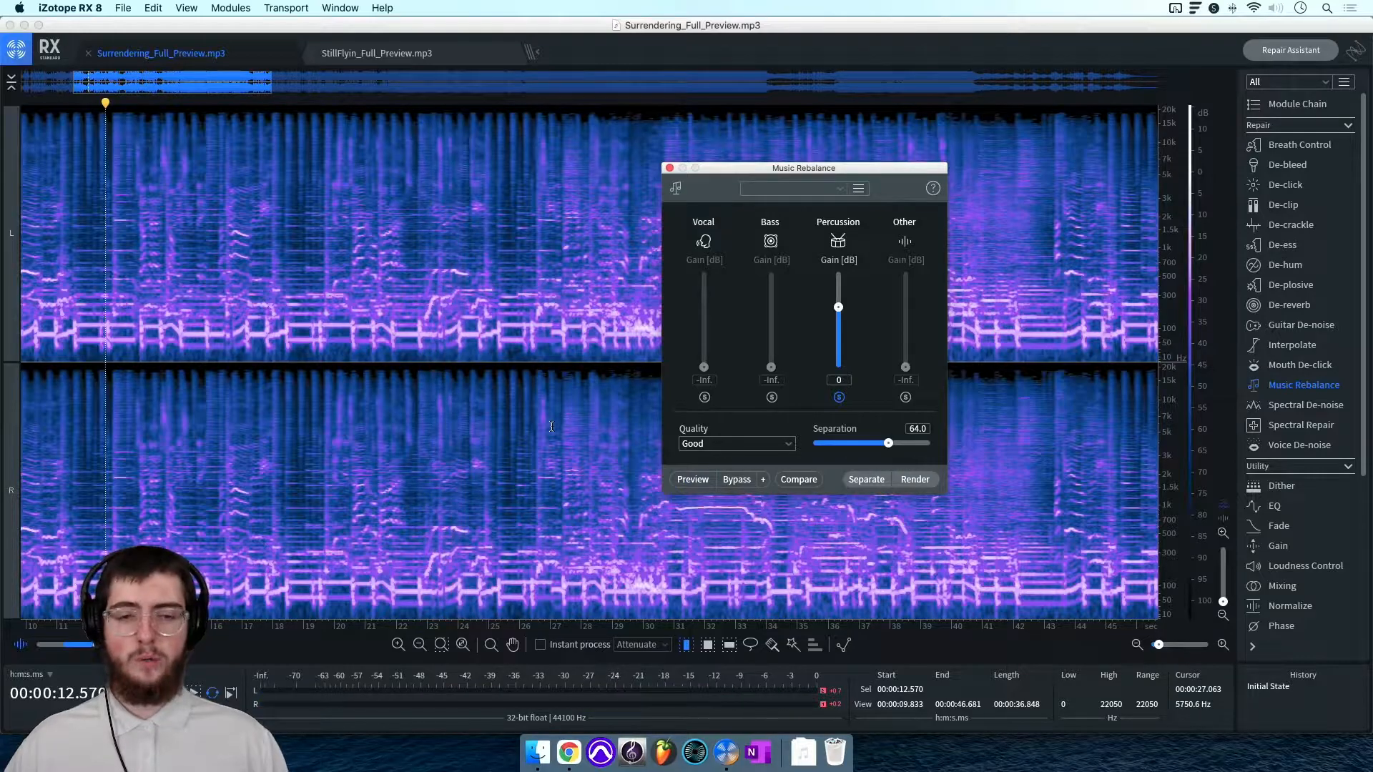
pyautogui.scroll(-1, 552, 427)
pyautogui.click(839, 398)
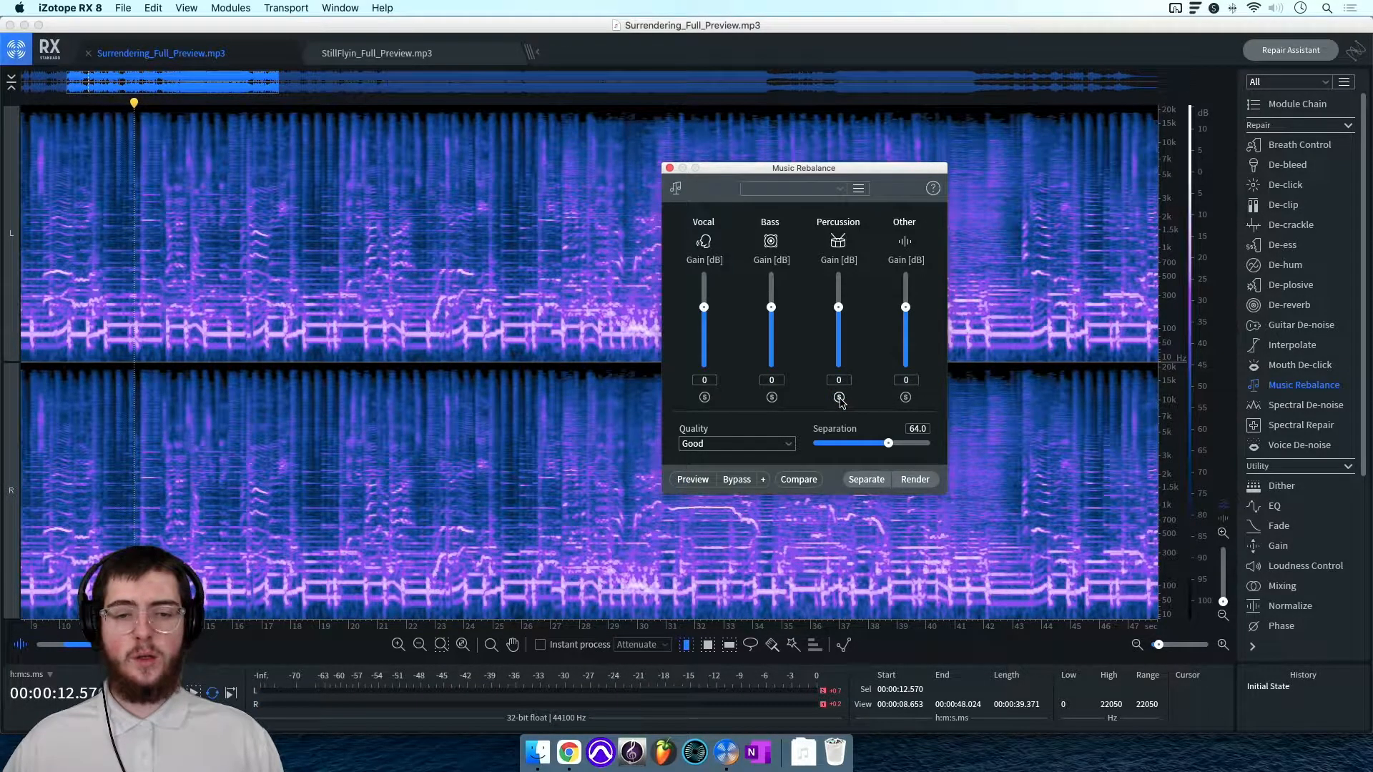
# Step: Move the Music Rebalance window aside and briefly play the full mix from about 2:31.6, stopping playback at the end
pyautogui.scroll(-6, 397, 353)
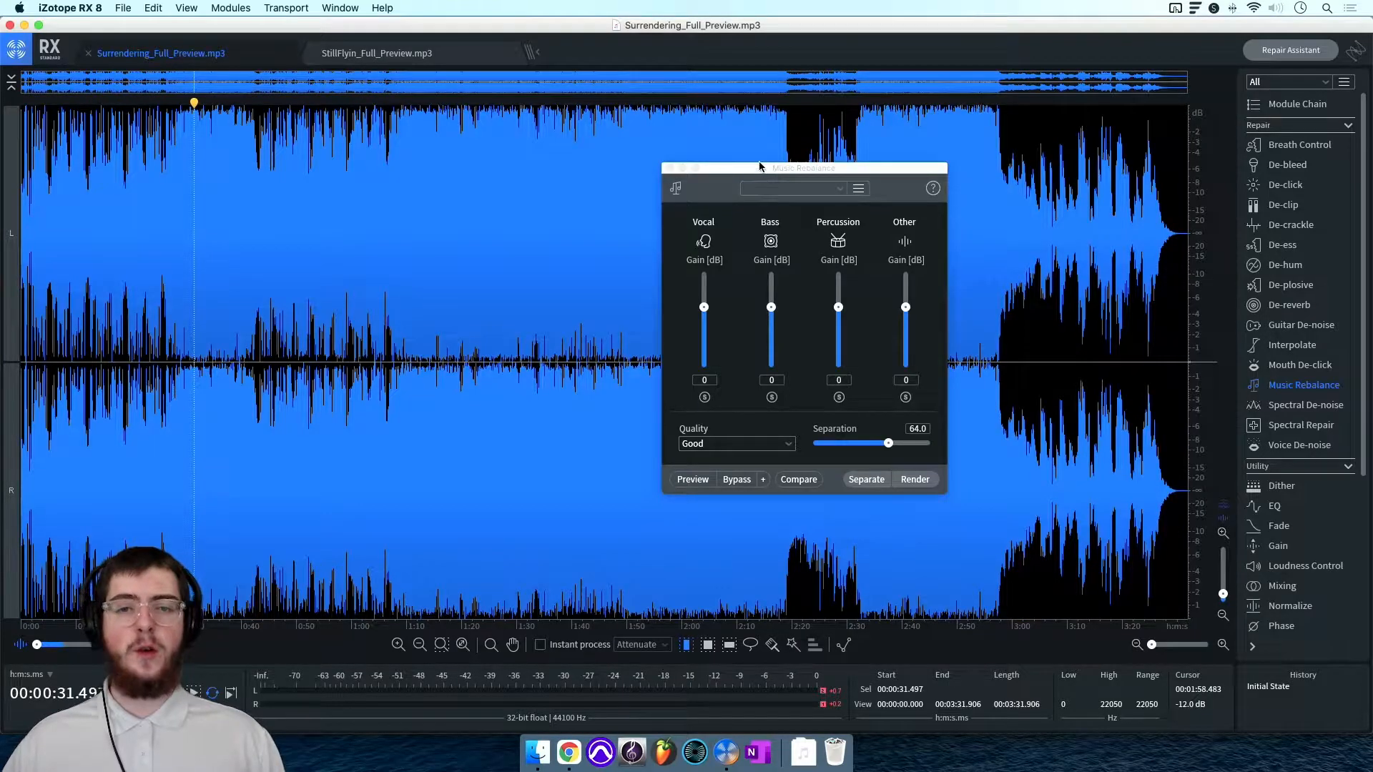
pyautogui.moveTo(760, 166); pyautogui.dragTo(507, 161)
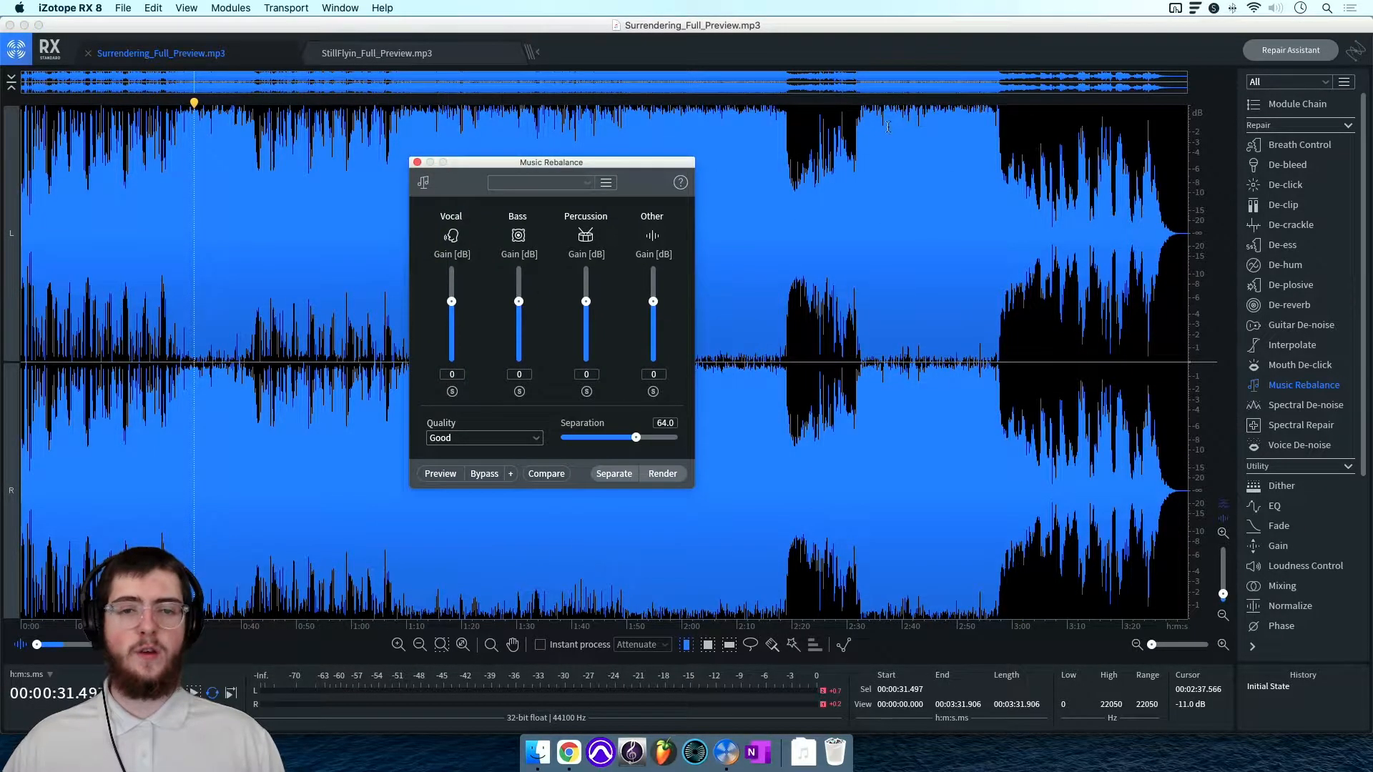
pyautogui.click(855, 148)
pyautogui.press('space')
pyautogui.scroll(5, 855, 147)
pyautogui.hscroll(2, 729, 411)
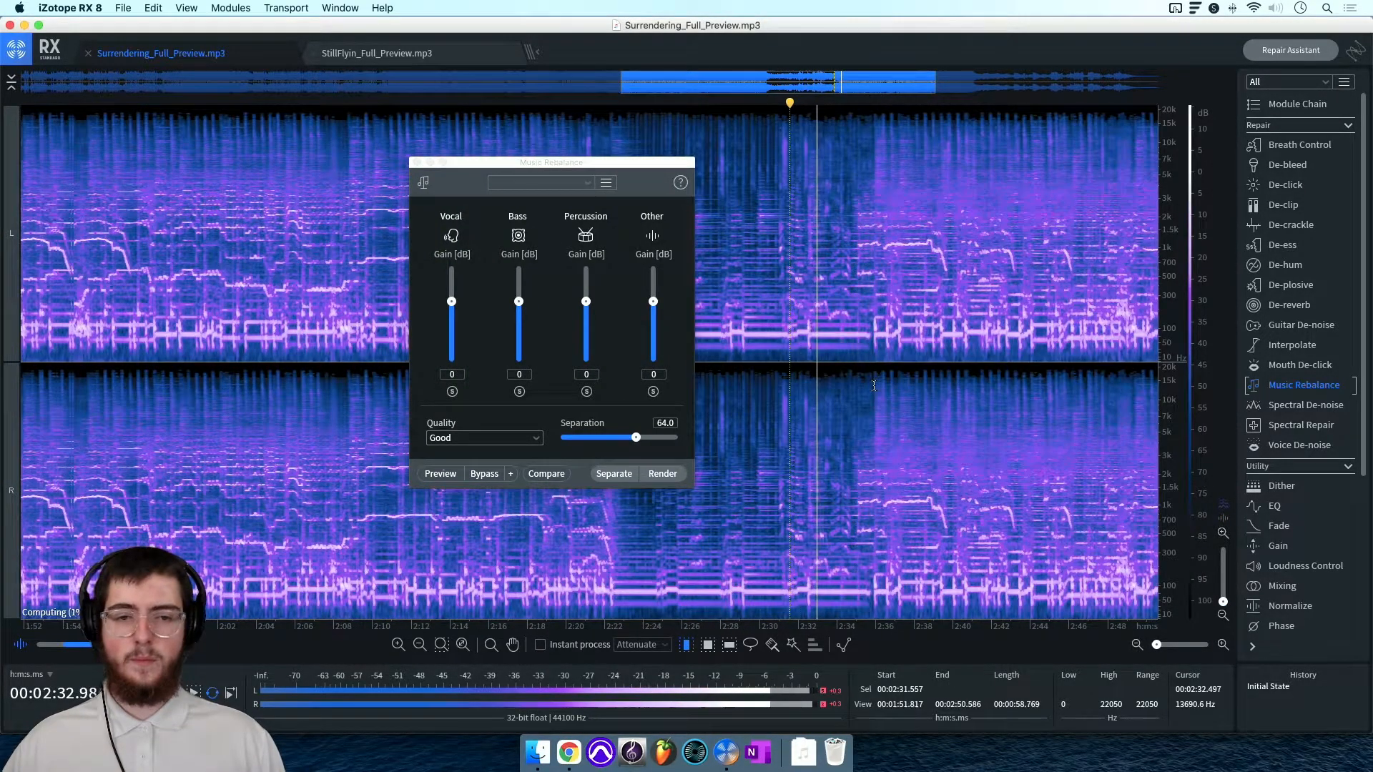
pyautogui.press('space')
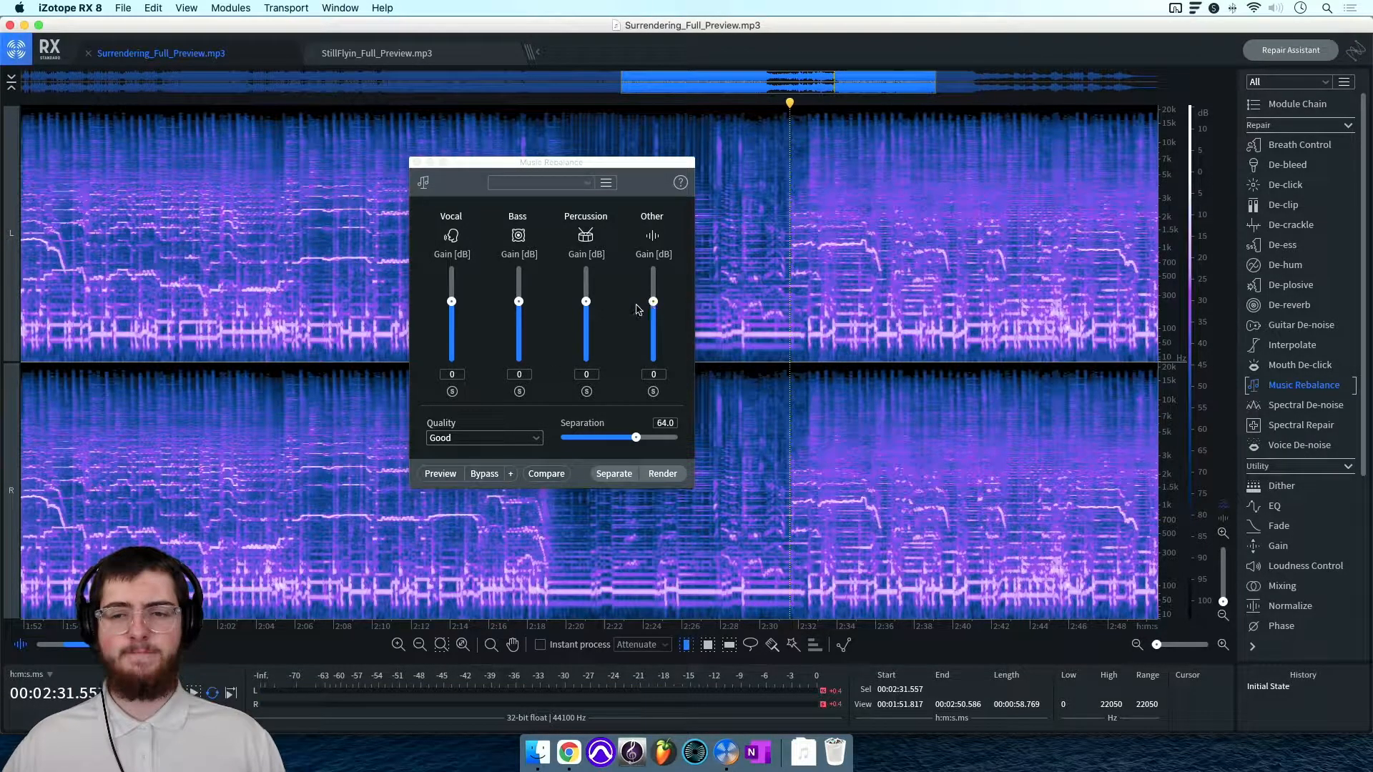
# Step: Preview this section with Vocal gain at +3.0 dB and Bass gain at +6.0 dB, reset both to 0 dB and close Music Rebalance
pyautogui.click(453, 304)
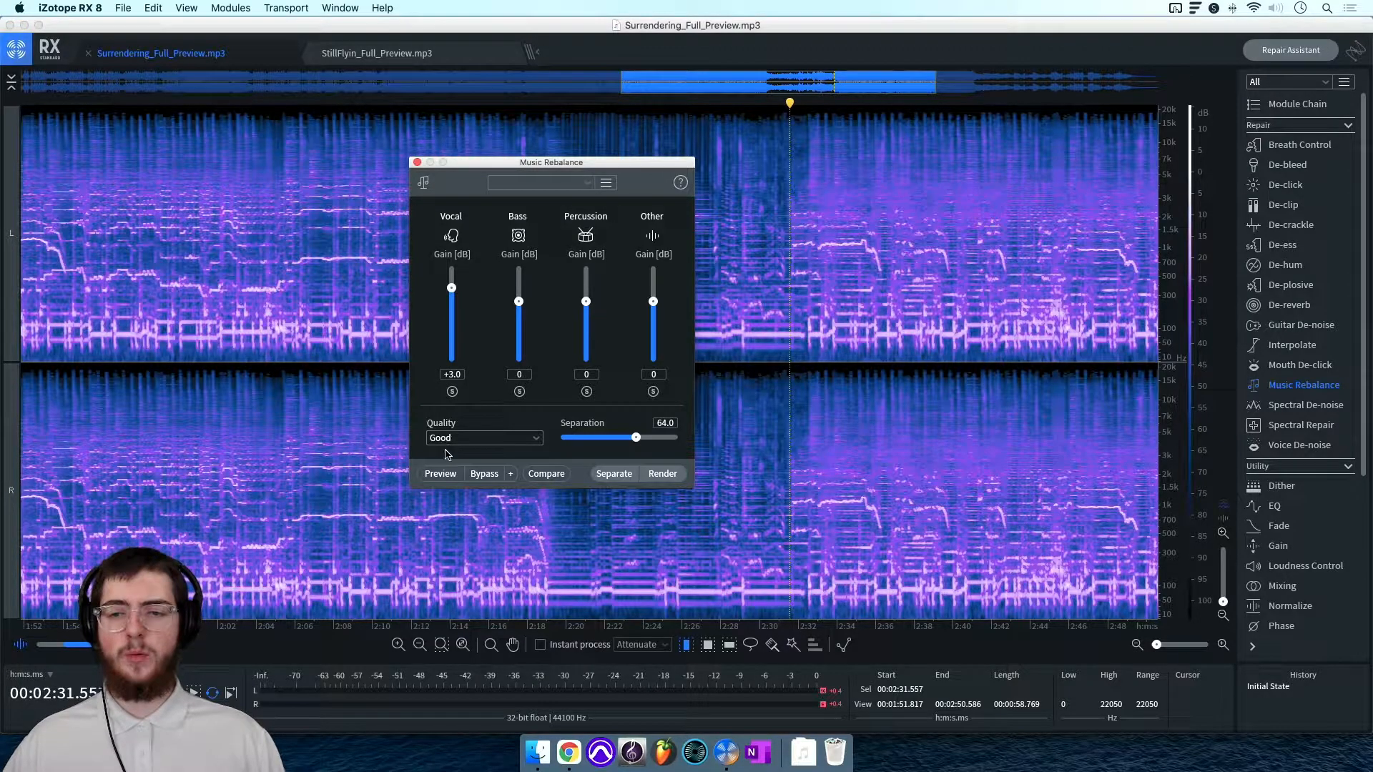
pyautogui.click(445, 474)
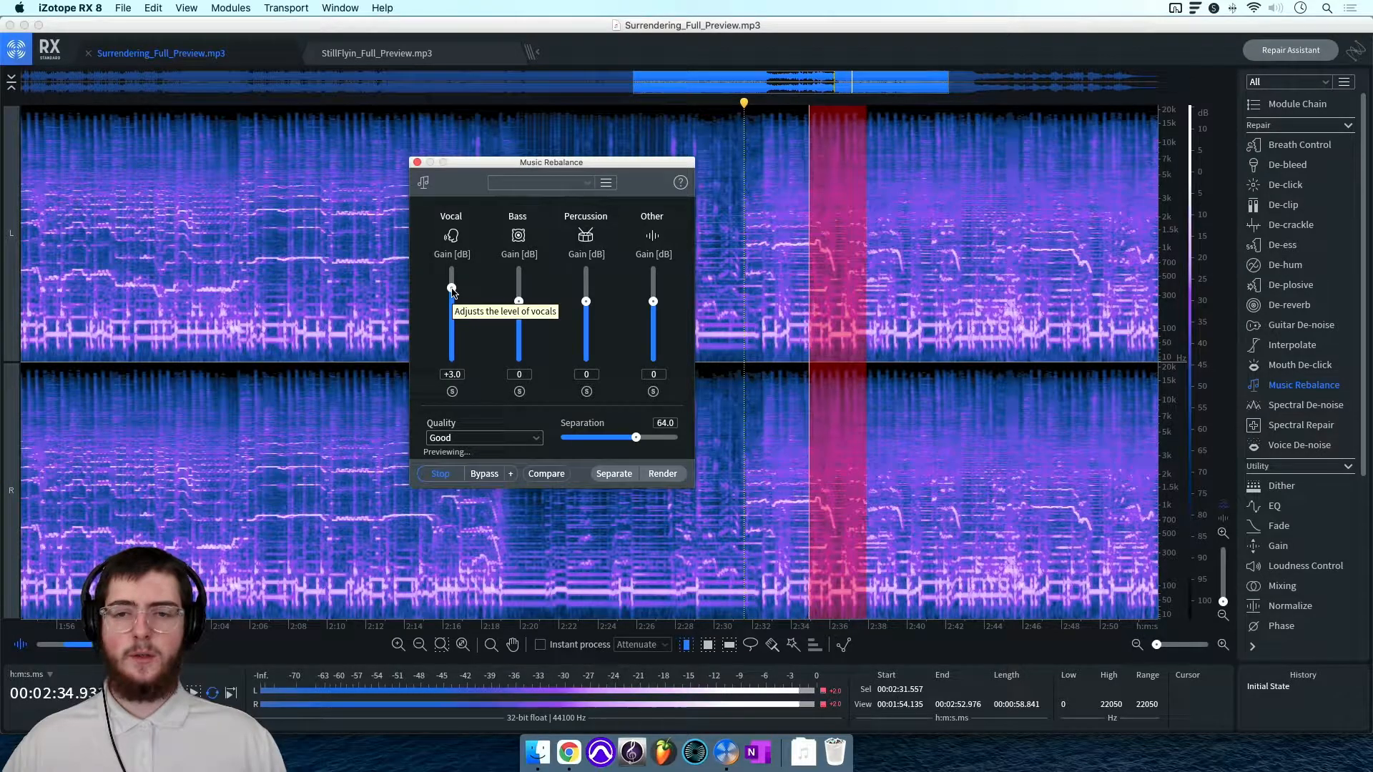
pyautogui.moveTo(518, 301); pyautogui.dragTo(519, 282)
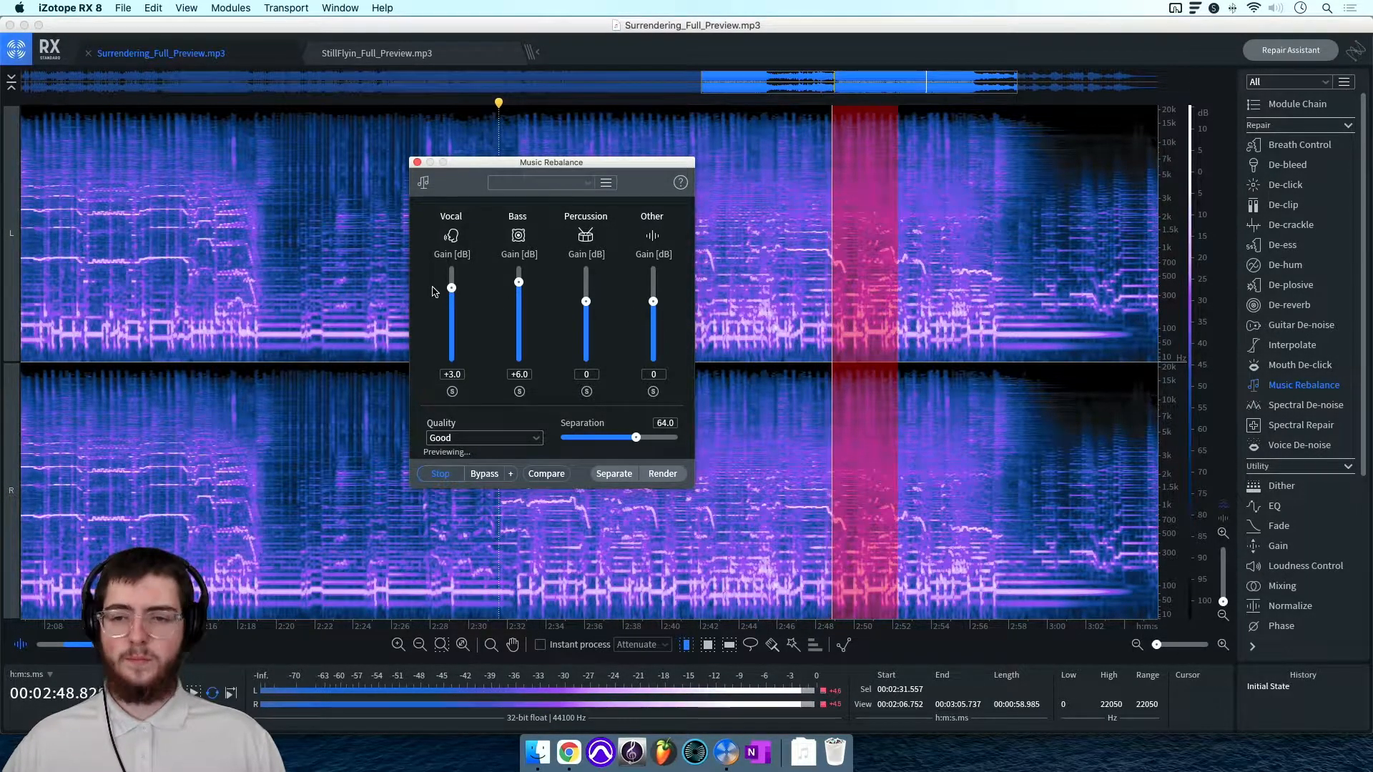
pyautogui.moveTo(451, 289); pyautogui.dragTo(451, 314)
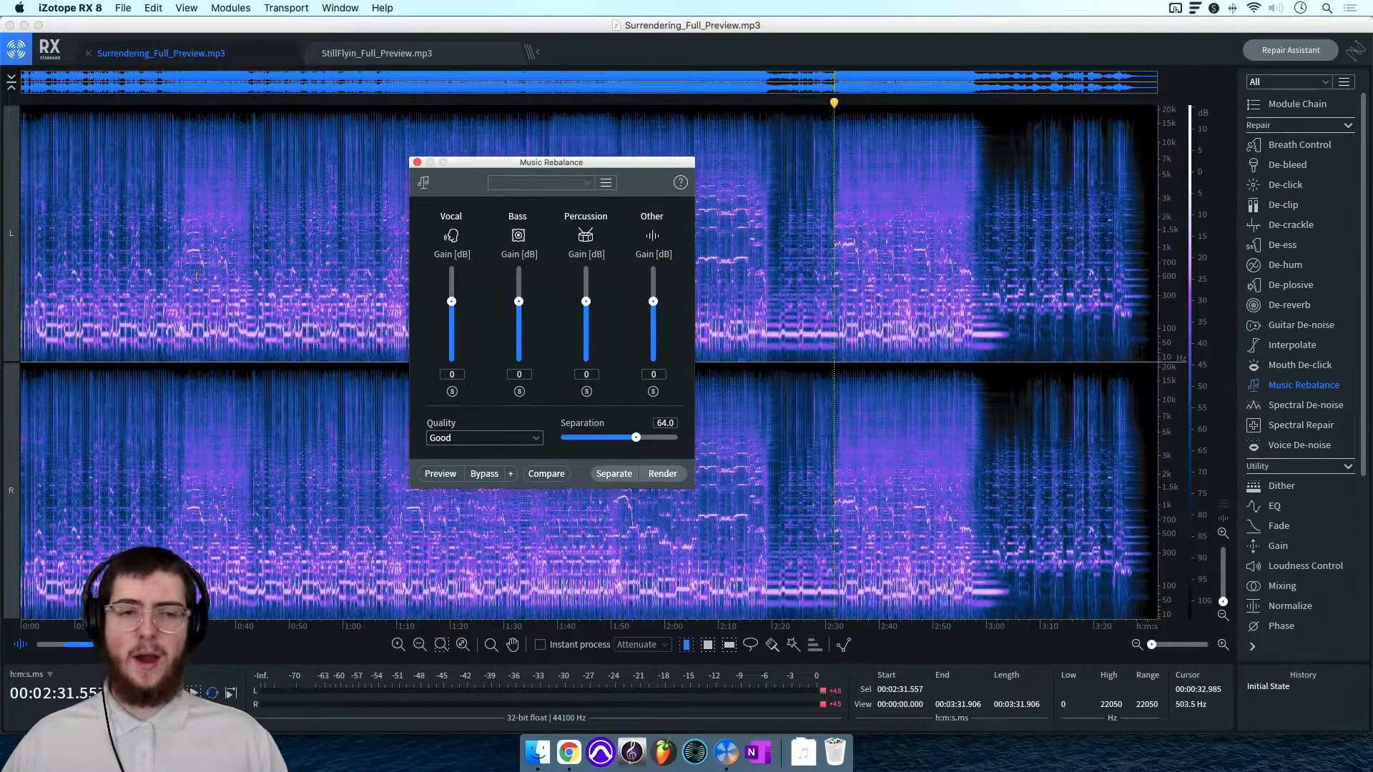
pyautogui.click(417, 161)
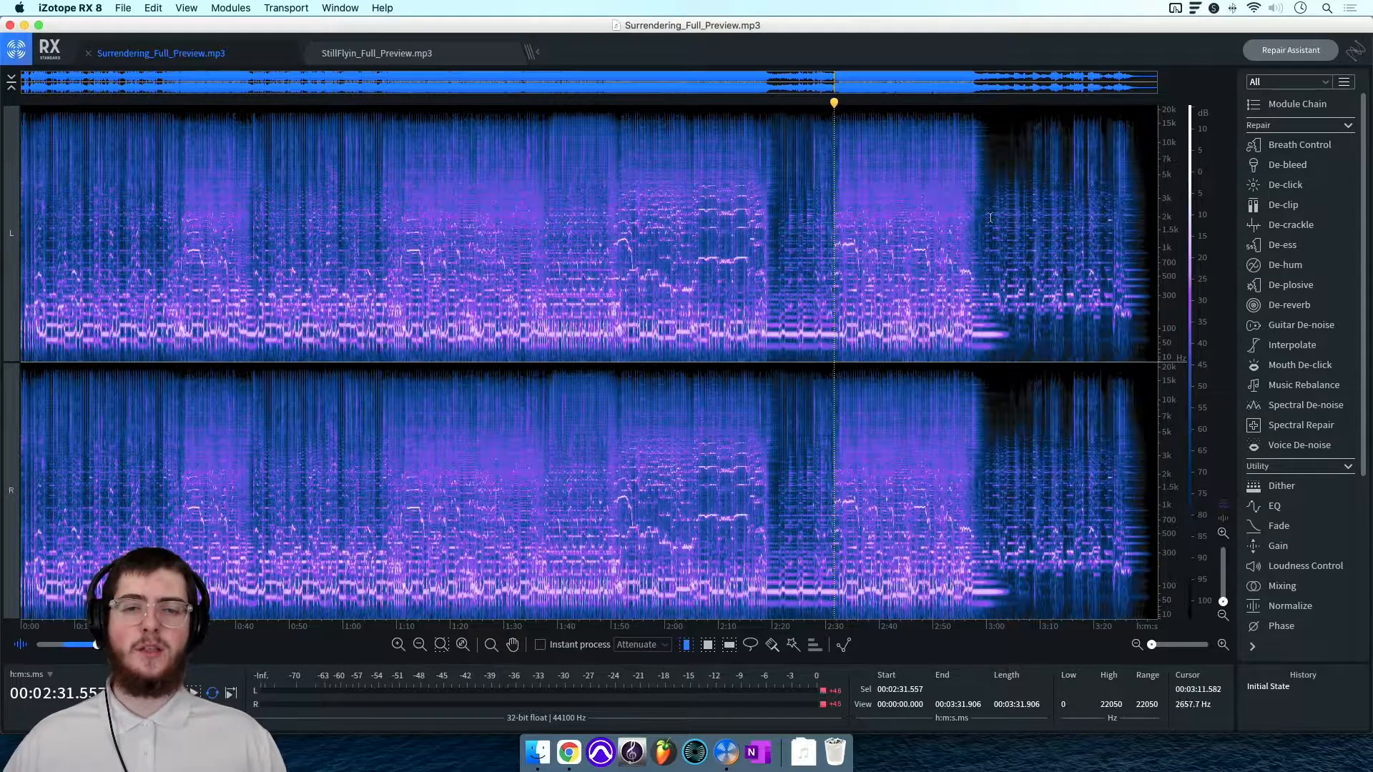
# Step: Clear the time selection and return the playhead to the start of Surrendering_Full_Preview.mp3
pyautogui.moveTo(834, 207); pyautogui.dragTo(1119, 243)
pyautogui.click(756, 200)
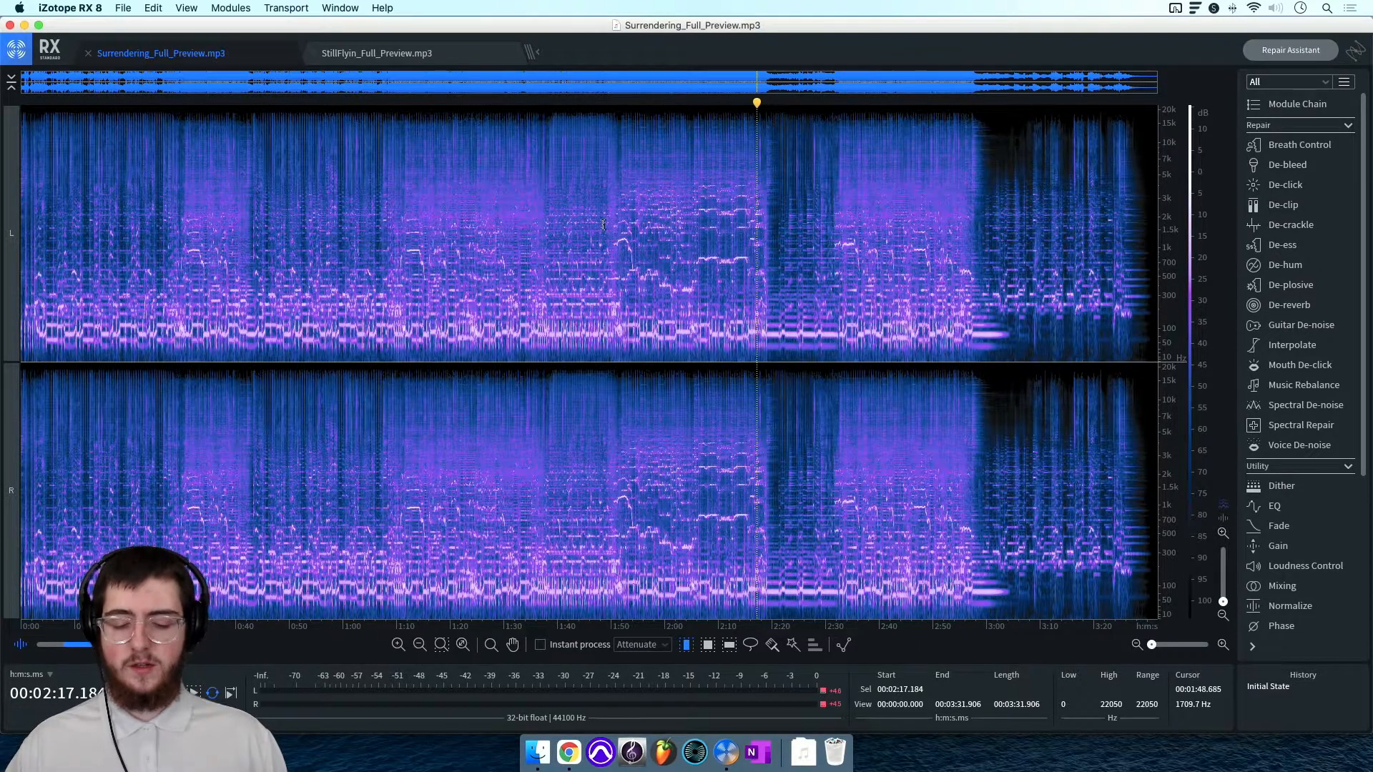
pyautogui.scroll(4, 616, 227)
pyautogui.hscroll(-5, 604, 226)
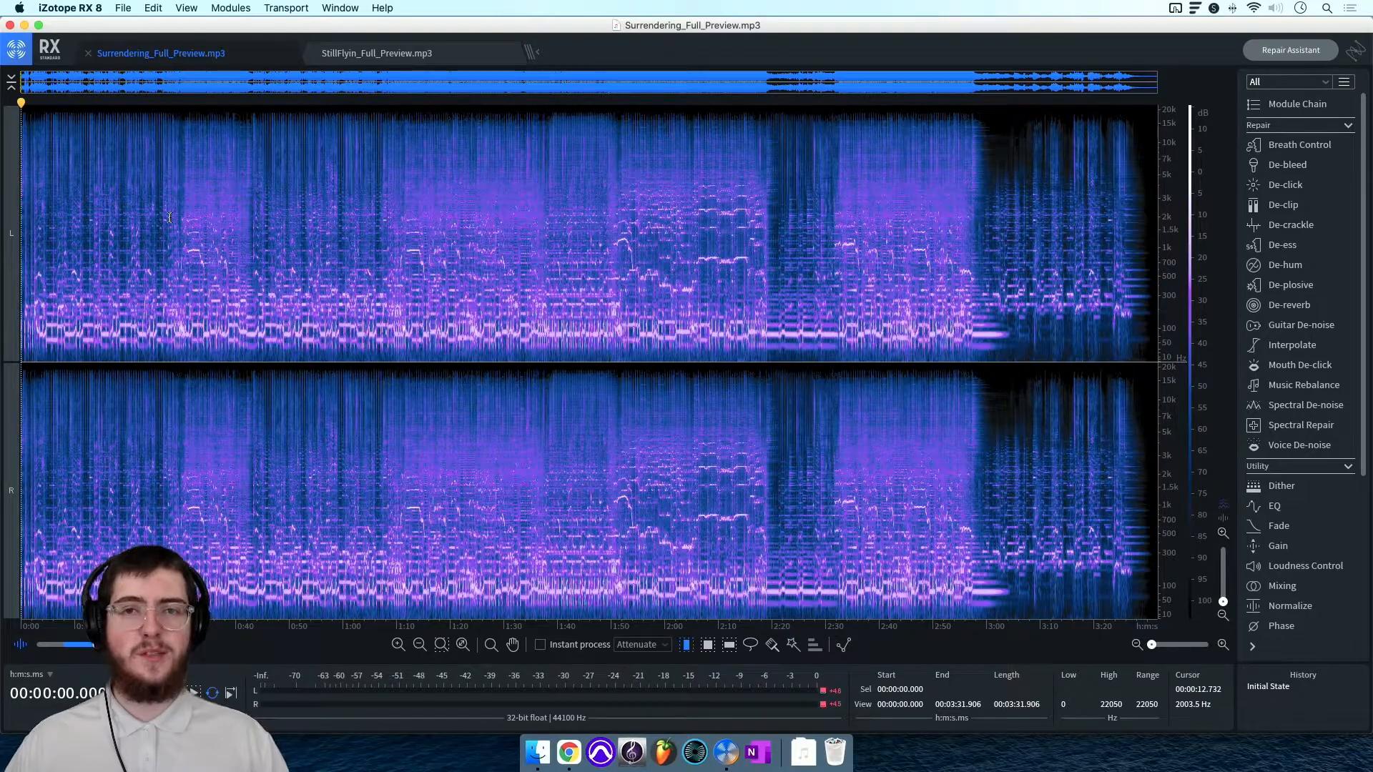
# Step: Switch to StillFlyin_Full_Preview.mp3 and listen to about its first 12 seconds, stopping playback at the end
pyautogui.click(384, 54)
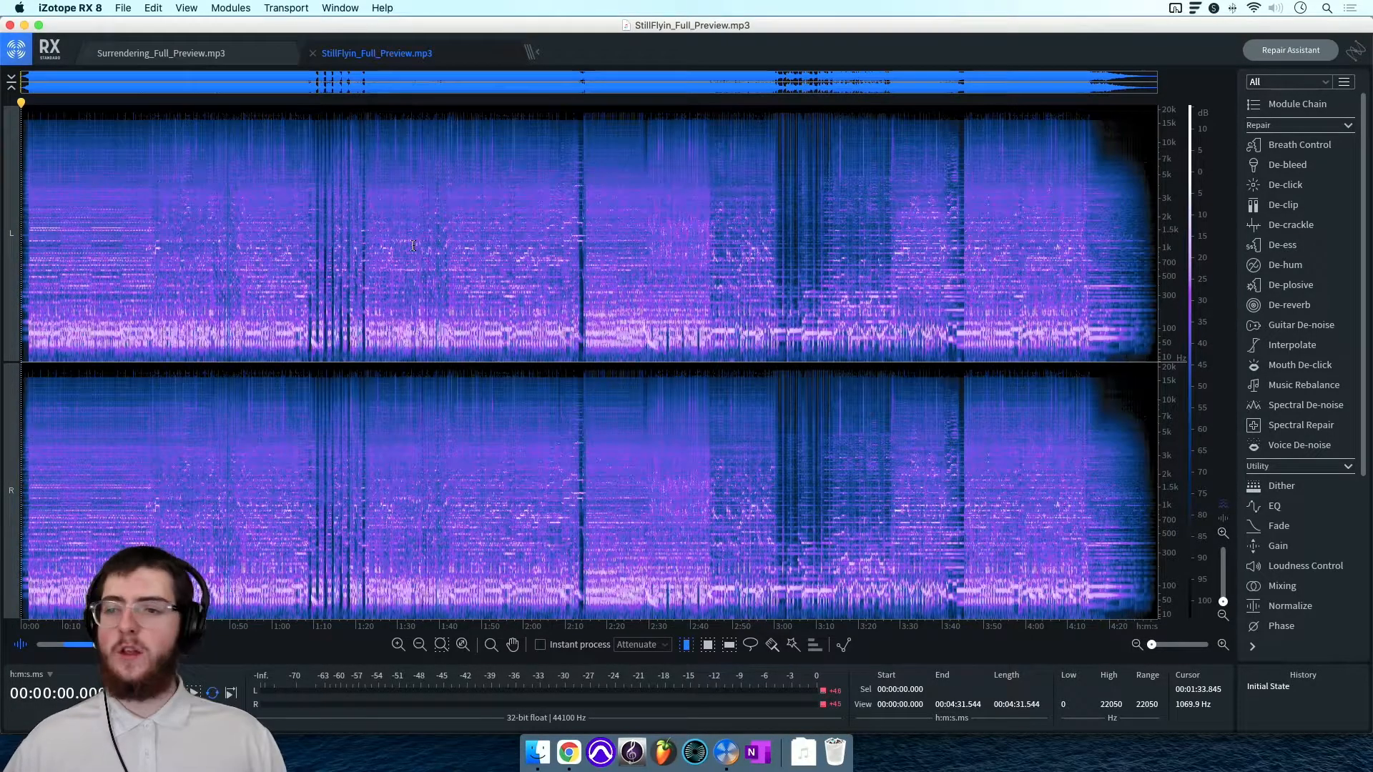
pyautogui.scroll(3, 414, 246)
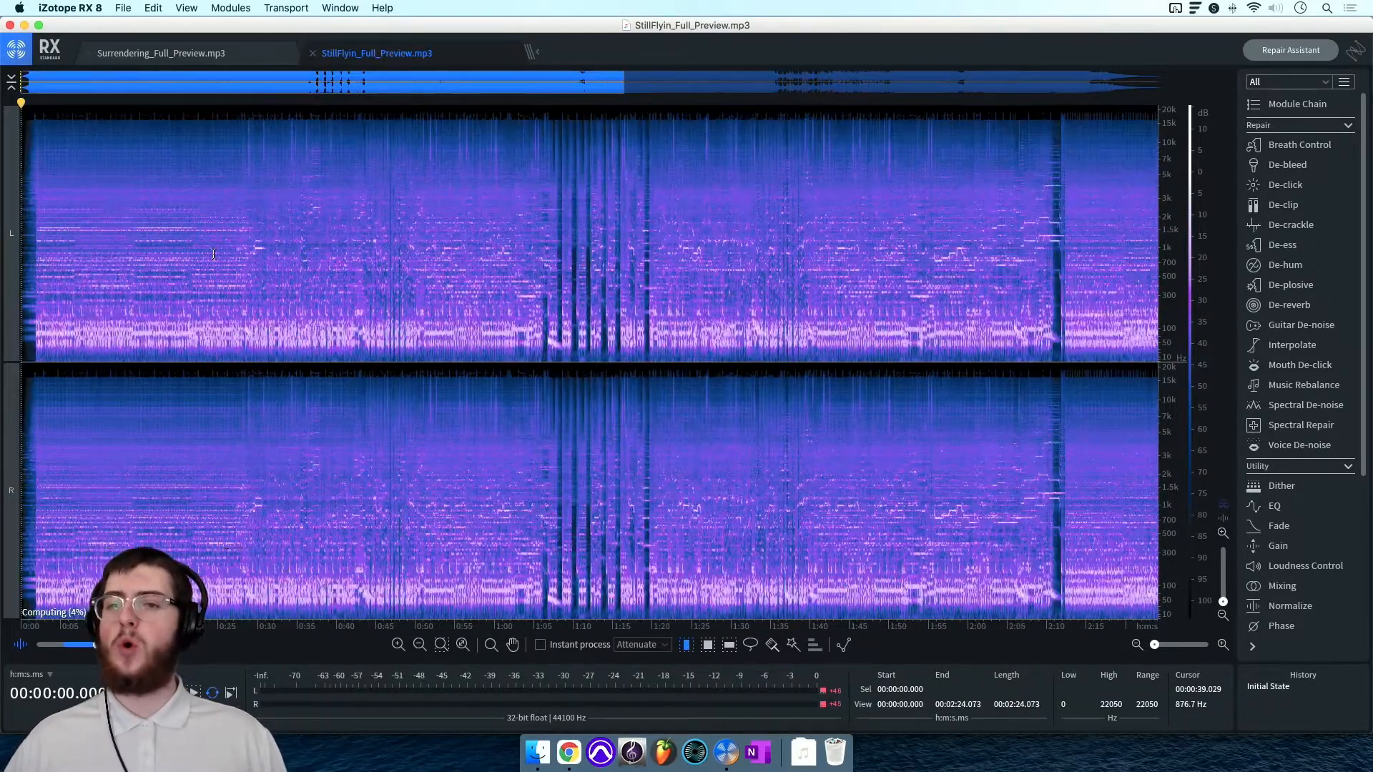
pyautogui.press('space')
pyautogui.scroll(3, 48, 224)
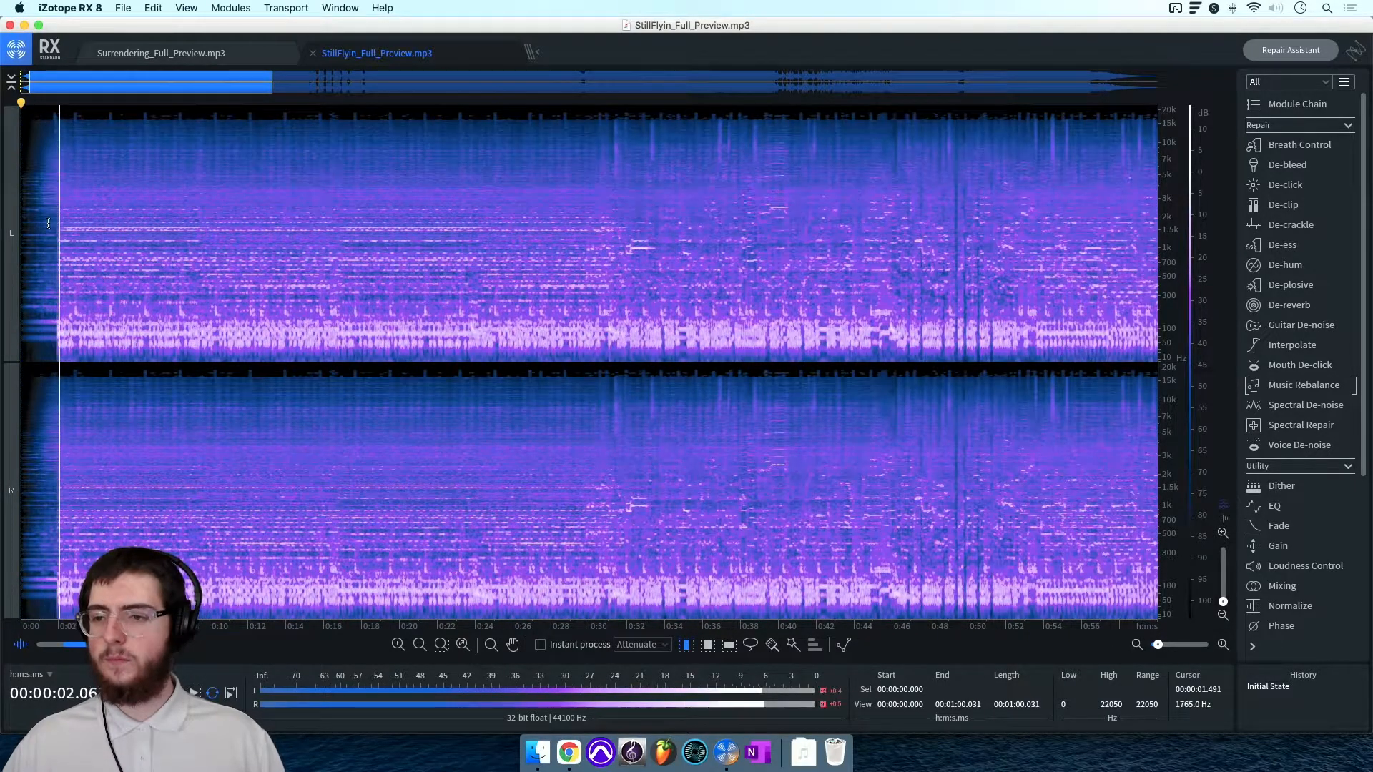
pyautogui.scroll(1, 238, 306)
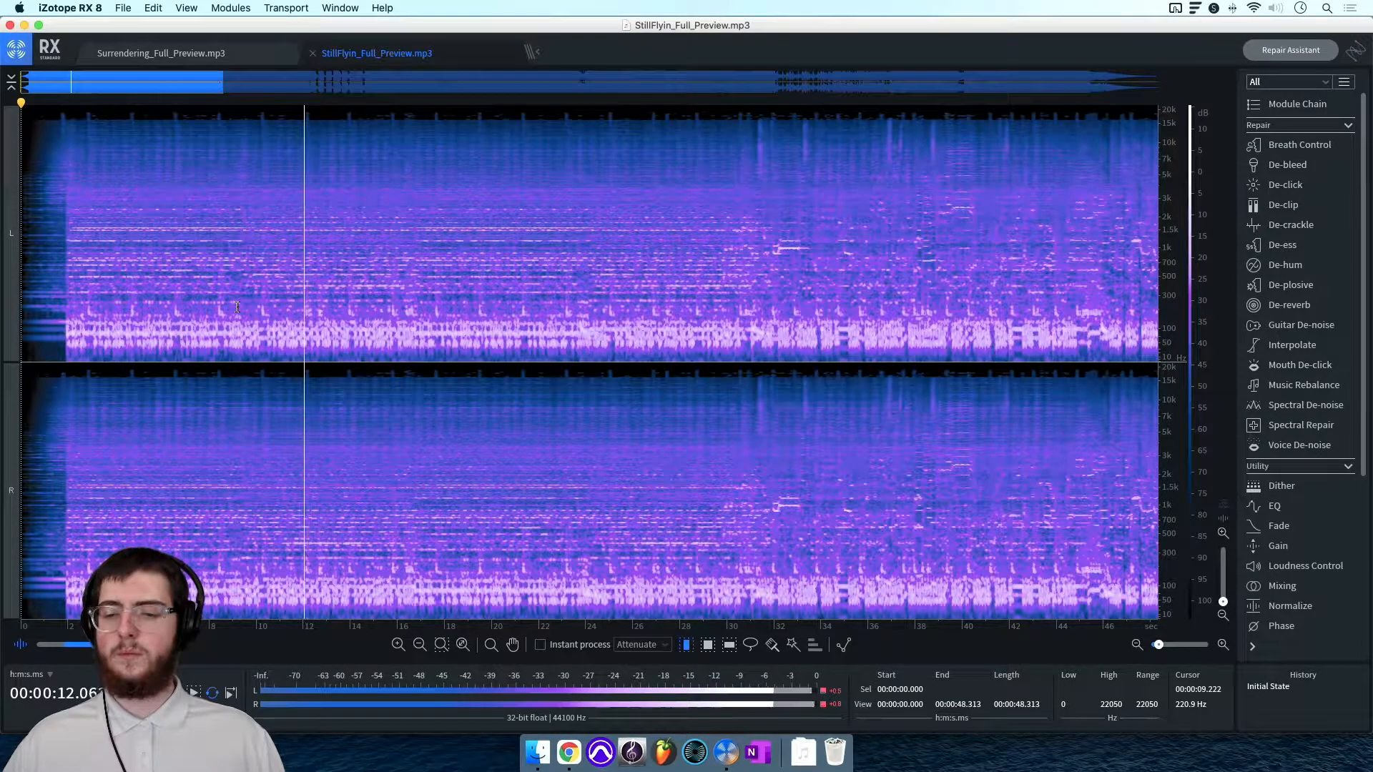
pyautogui.press('space')
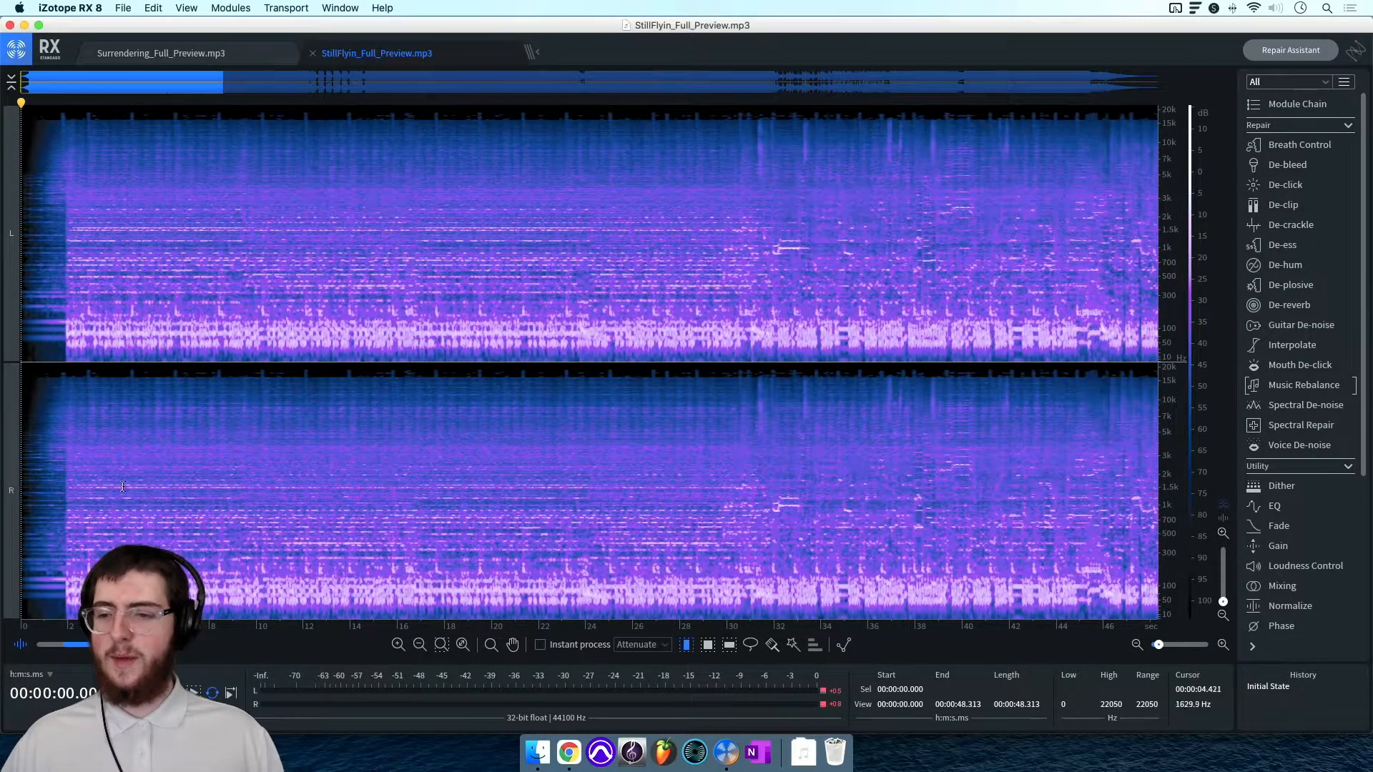
# Step: Display the song as a waveform only and briefly play the passage with repeated gaps from about 1:09
pyautogui.moveTo(91, 644); pyautogui.dragTo(27, 649)
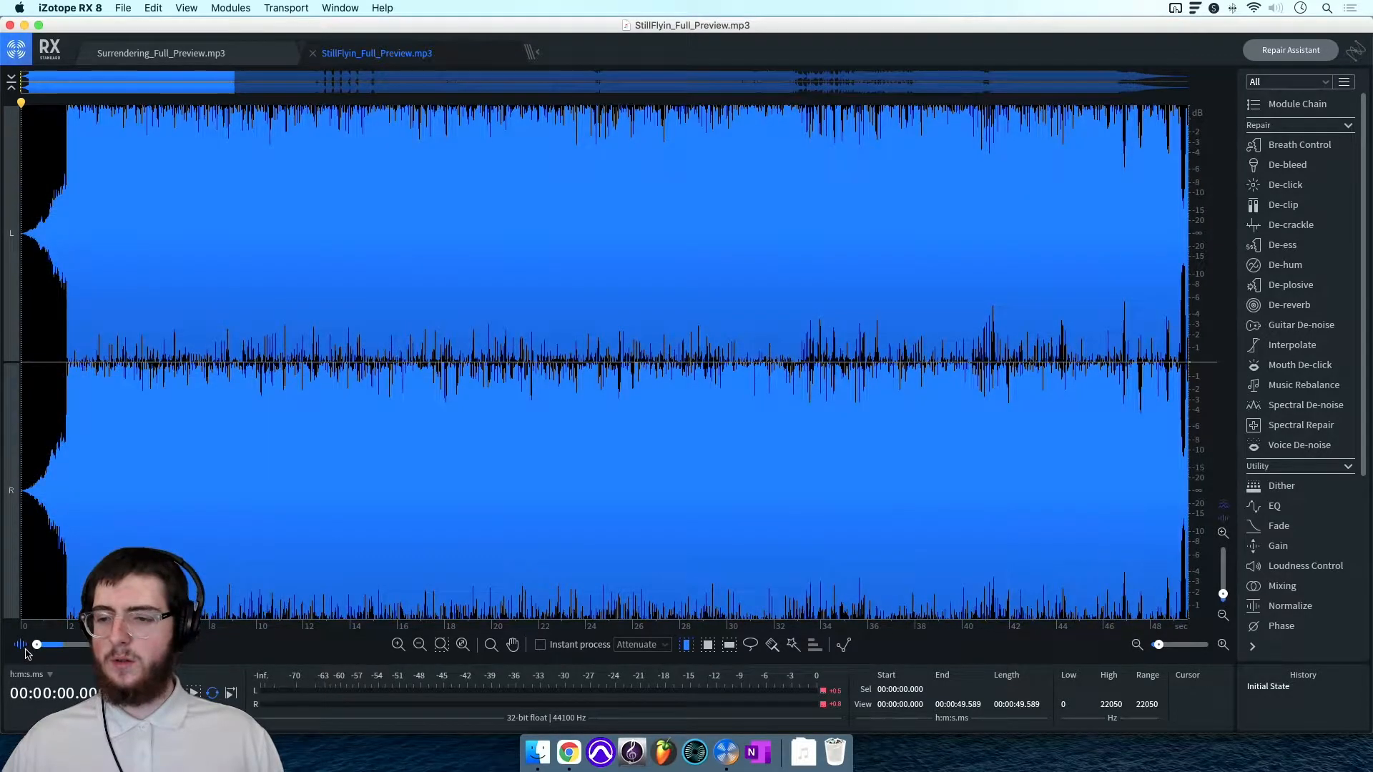
pyautogui.scroll(-8, 217, 437)
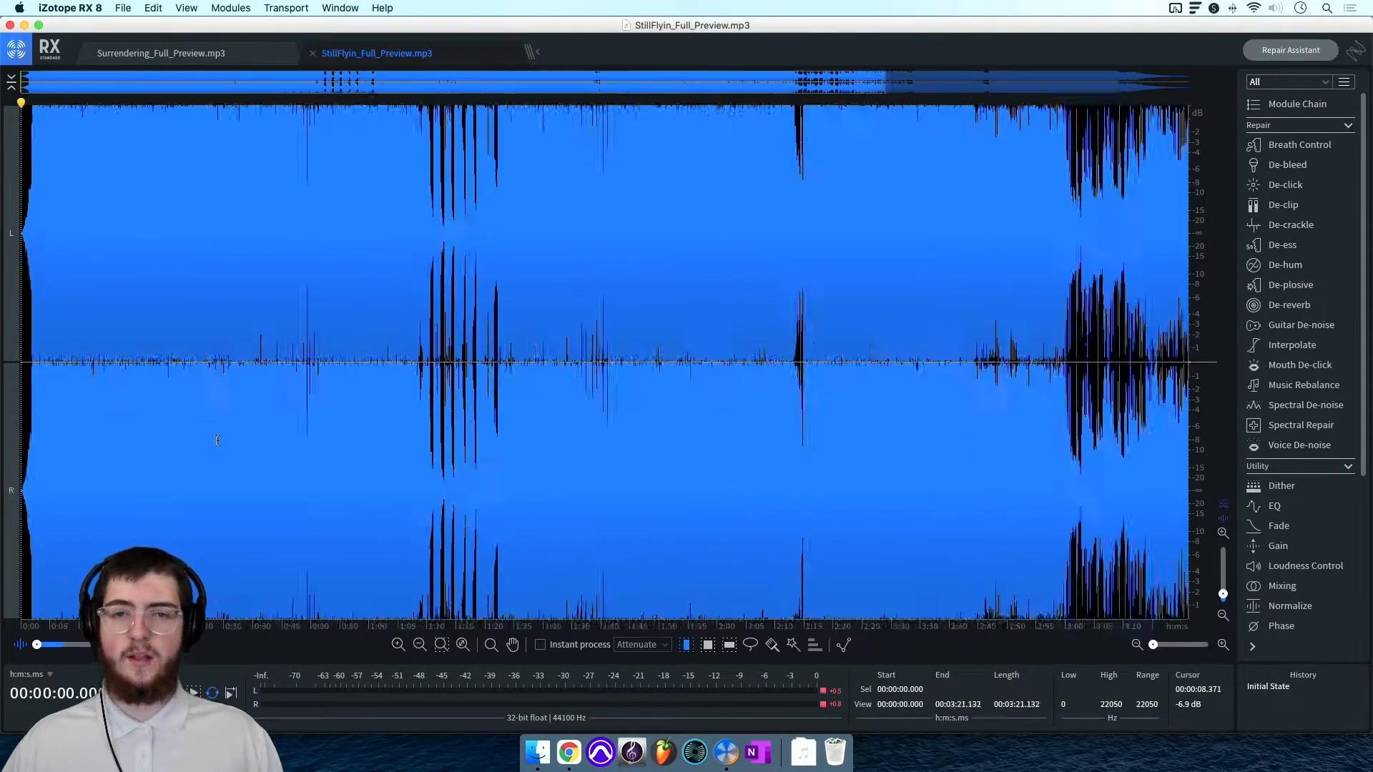
pyautogui.scroll(-1, 217, 440)
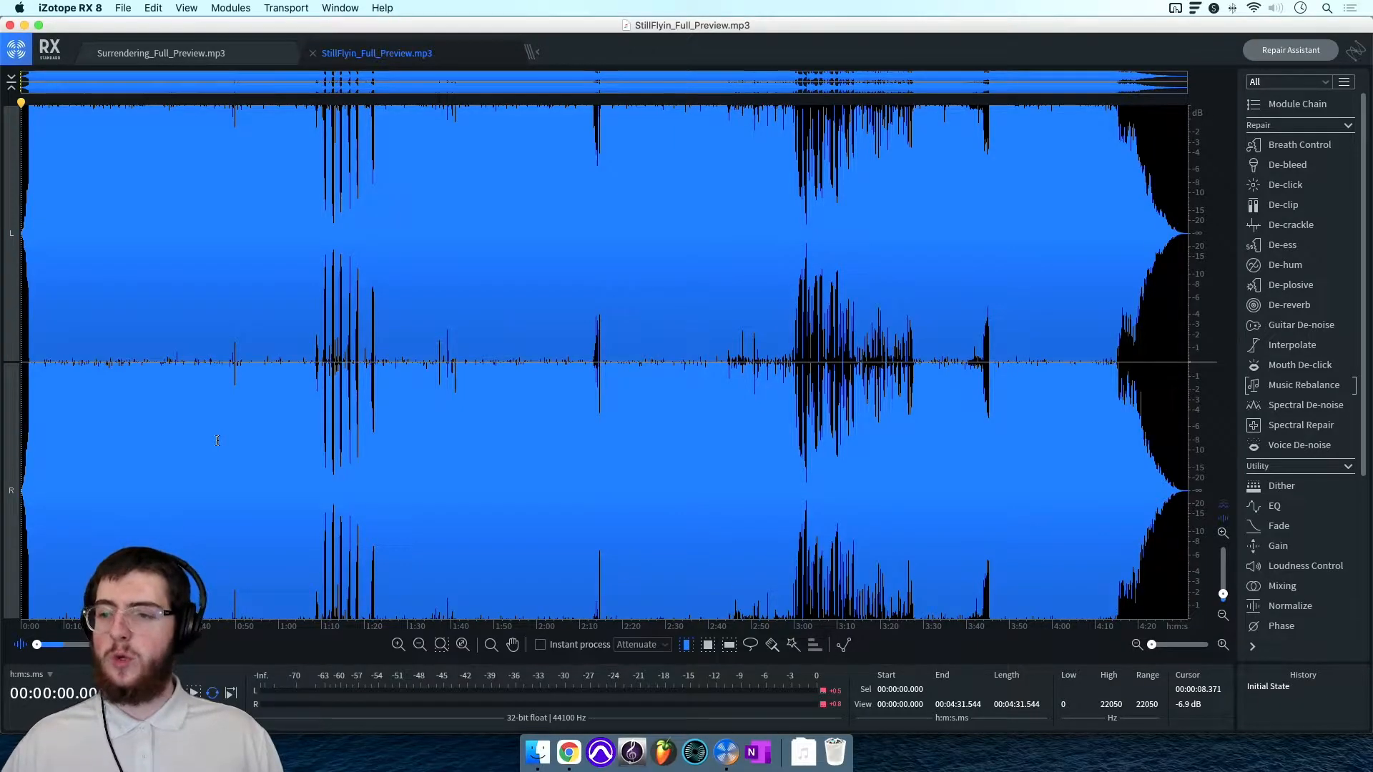
pyautogui.scroll(12, 357, 240)
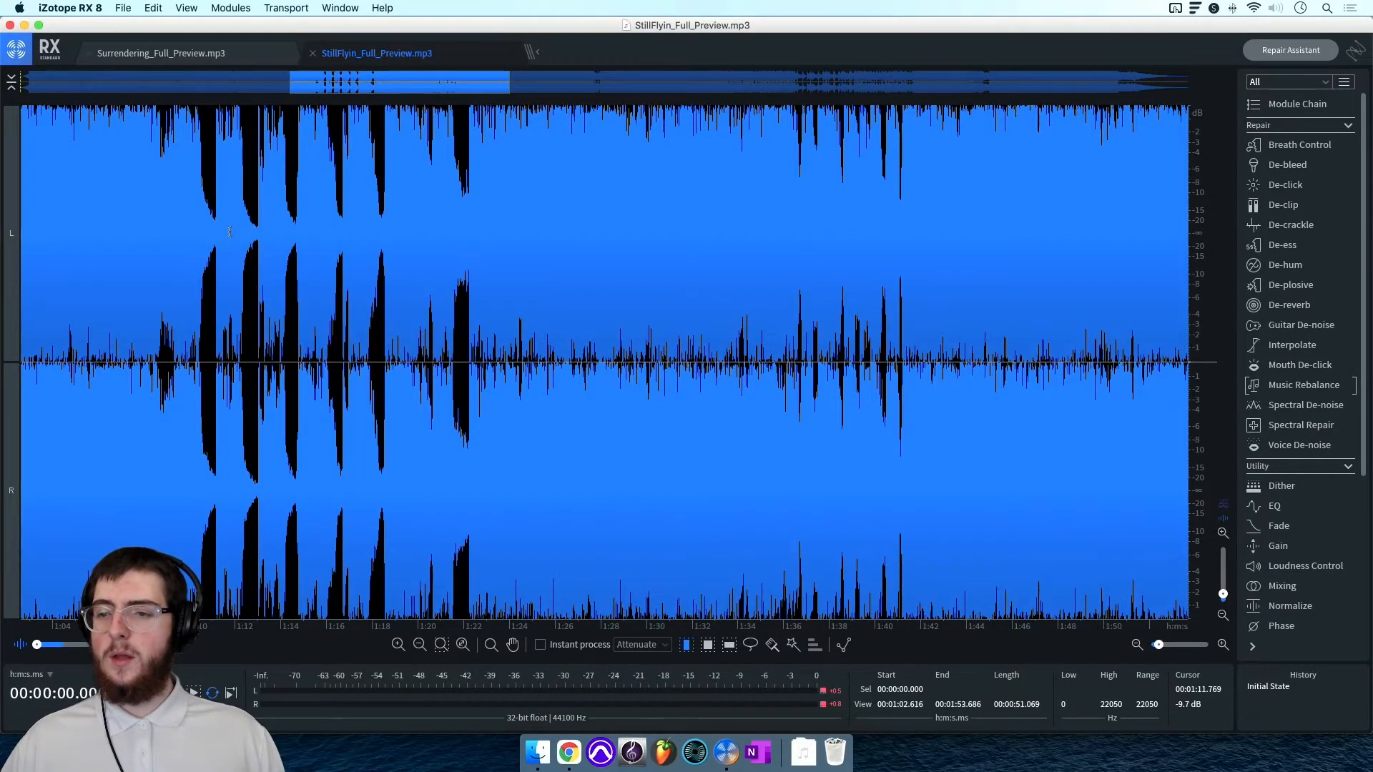
pyautogui.scroll(1, 174, 231)
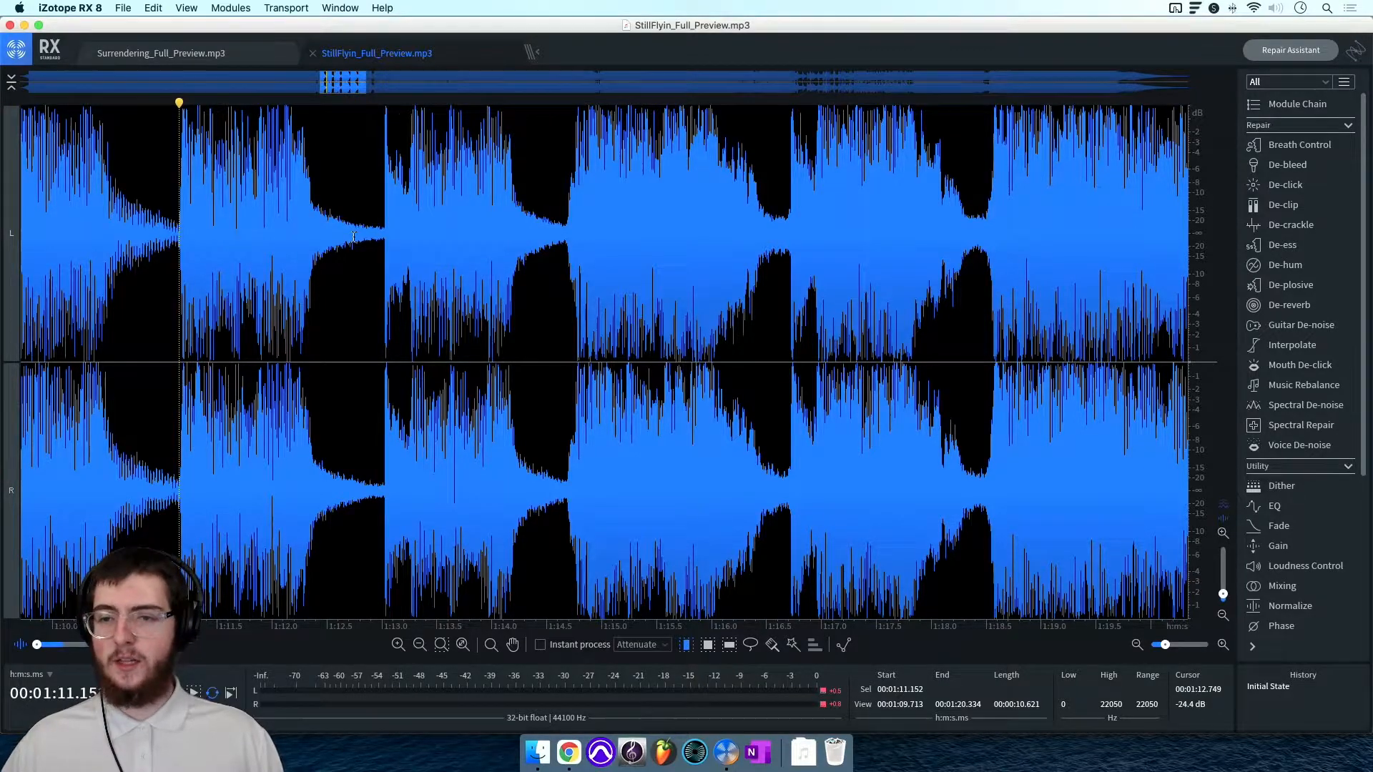
pyautogui.scroll(-2, 354, 236)
pyautogui.press('space')
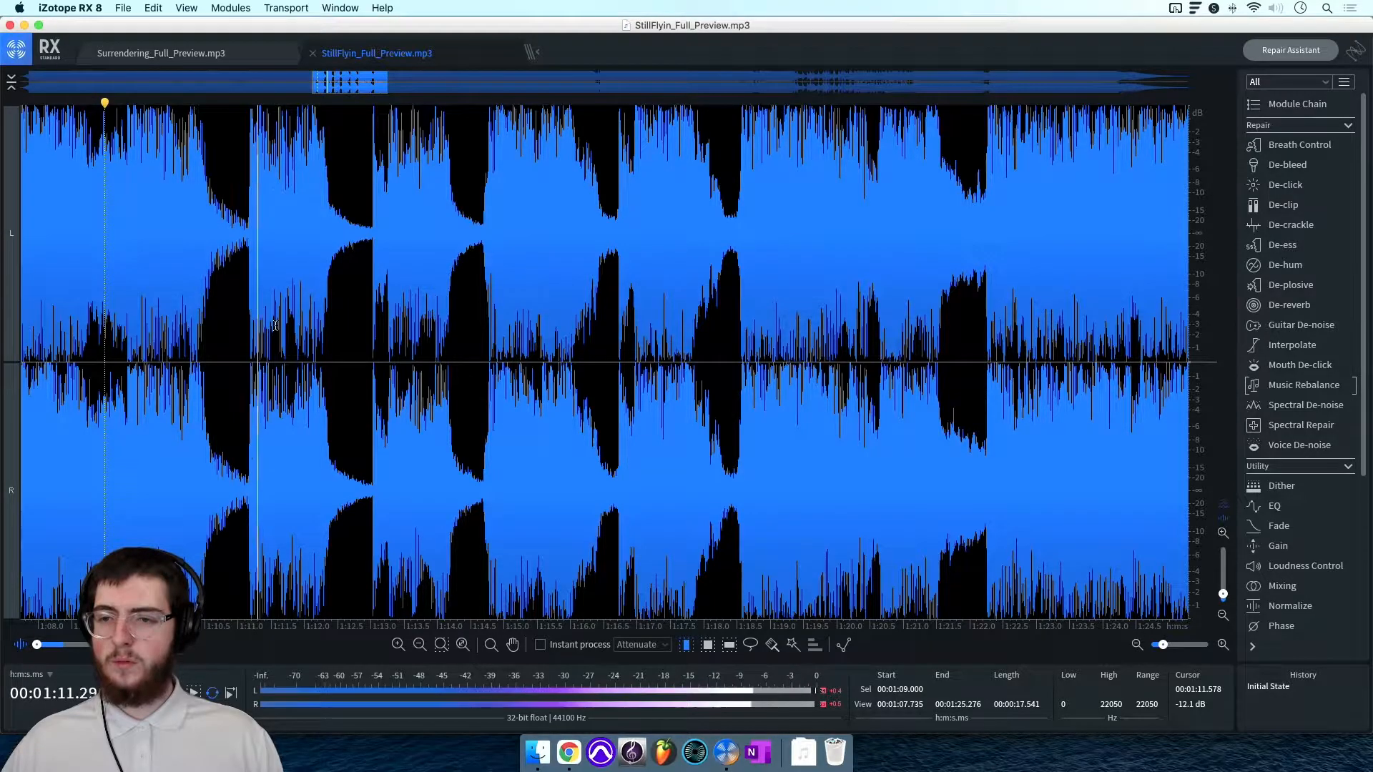
pyautogui.press('space')
# Step: Change the display from the waveform back to the full spectrogram
pyautogui.scroll(-6, 276, 324)
pyautogui.scroll(-1, 276, 324)
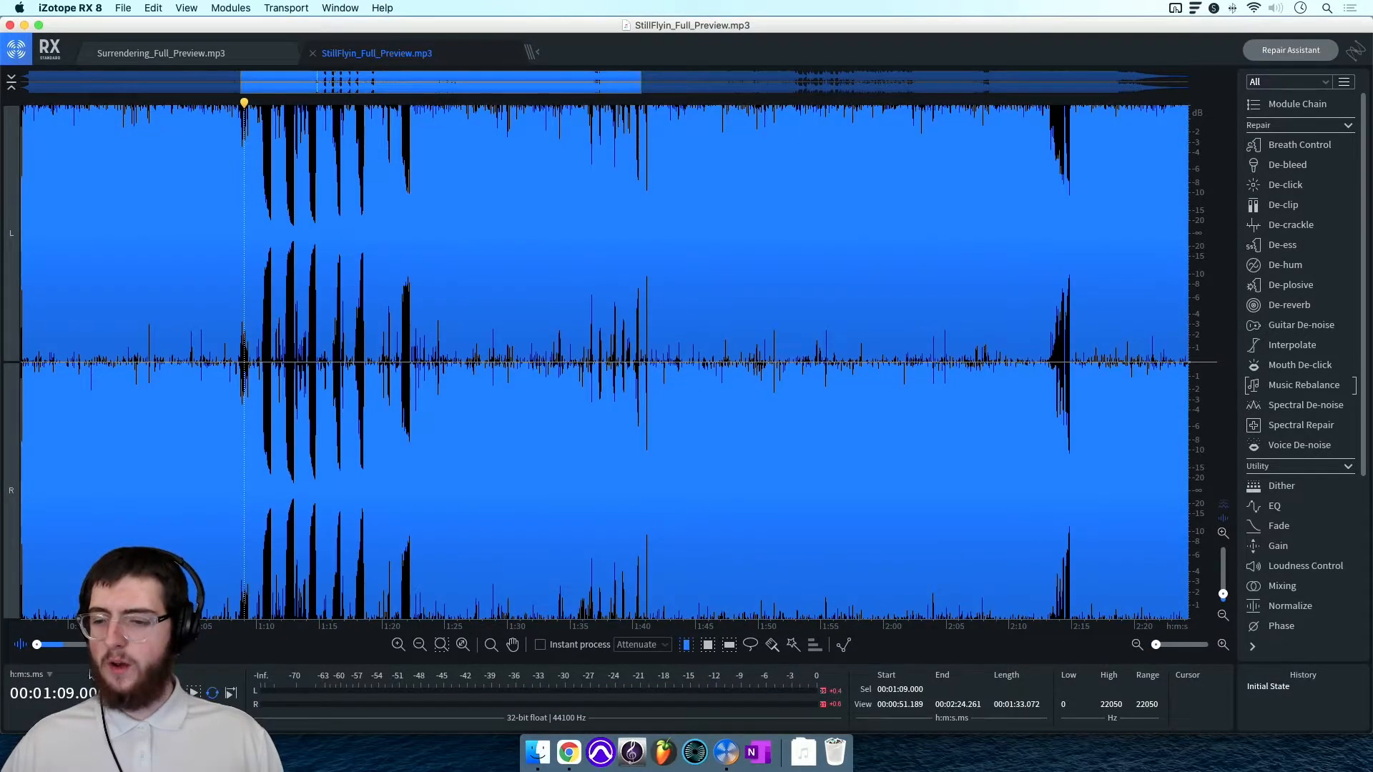
pyautogui.moveTo(36, 644); pyautogui.dragTo(90, 644)
pyautogui.scroll(6, 124, 362)
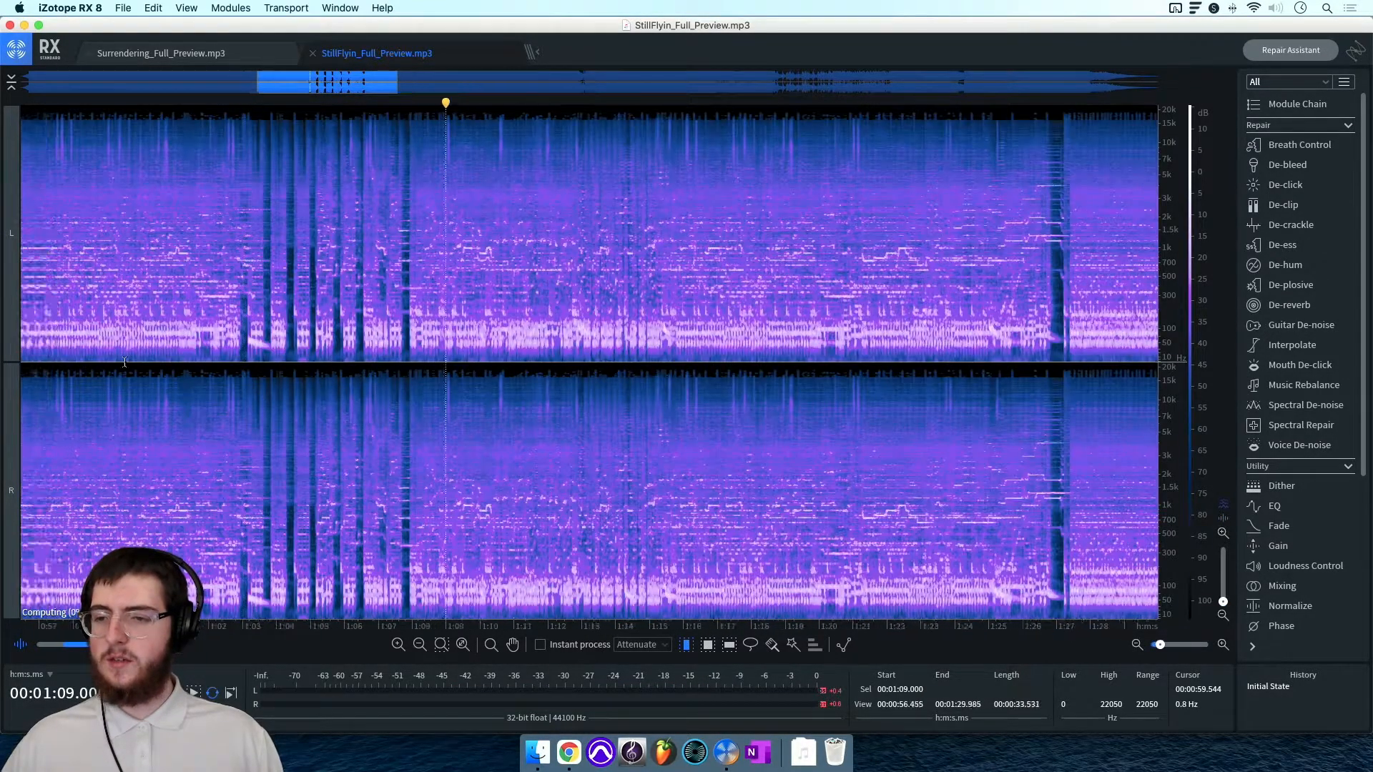
# Step: Preview StillFlyin_Full_Preview.mp3 from its start in Music Rebalance with the Percussion gain at -Inf, stopping playback at the end
pyautogui.hscroll(-5, 124, 363)
pyautogui.hscroll(-5, 124, 362)
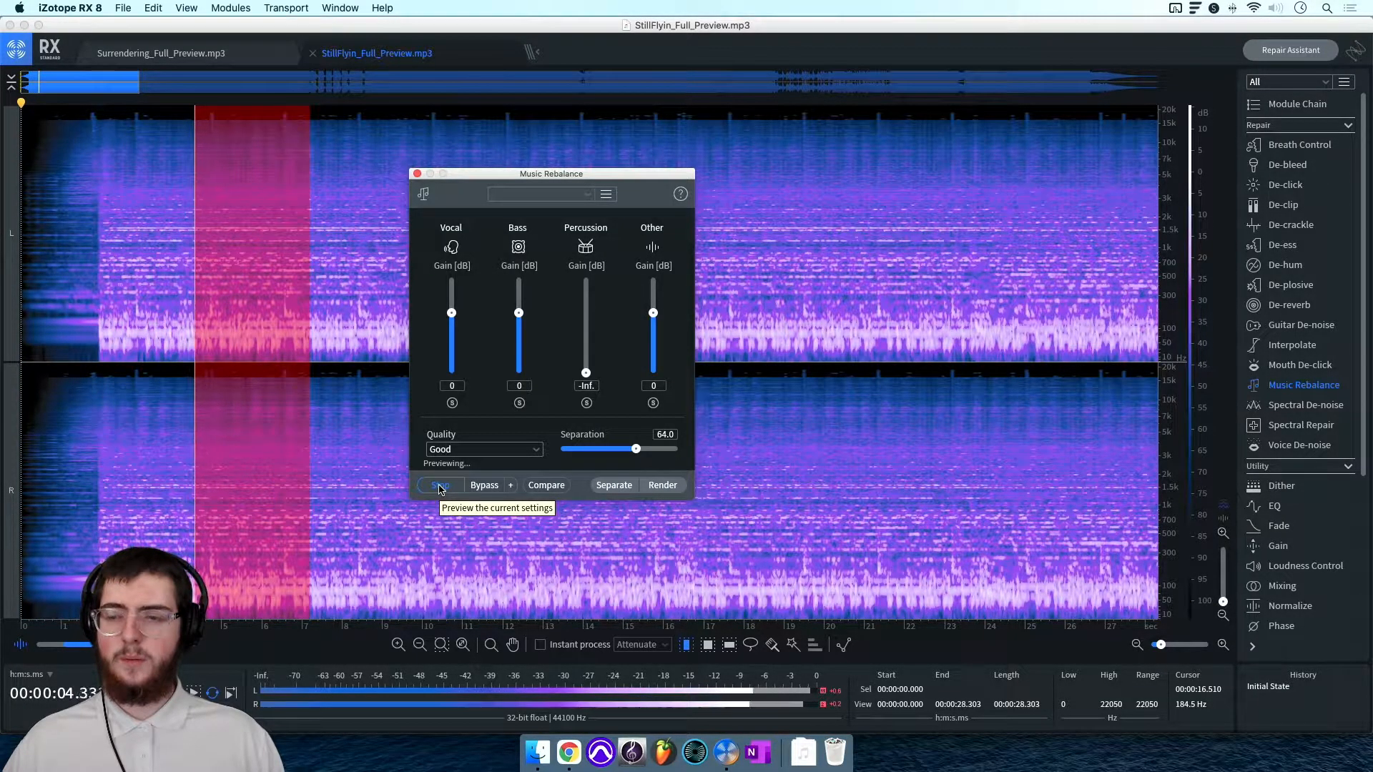
pyautogui.click(440, 486)
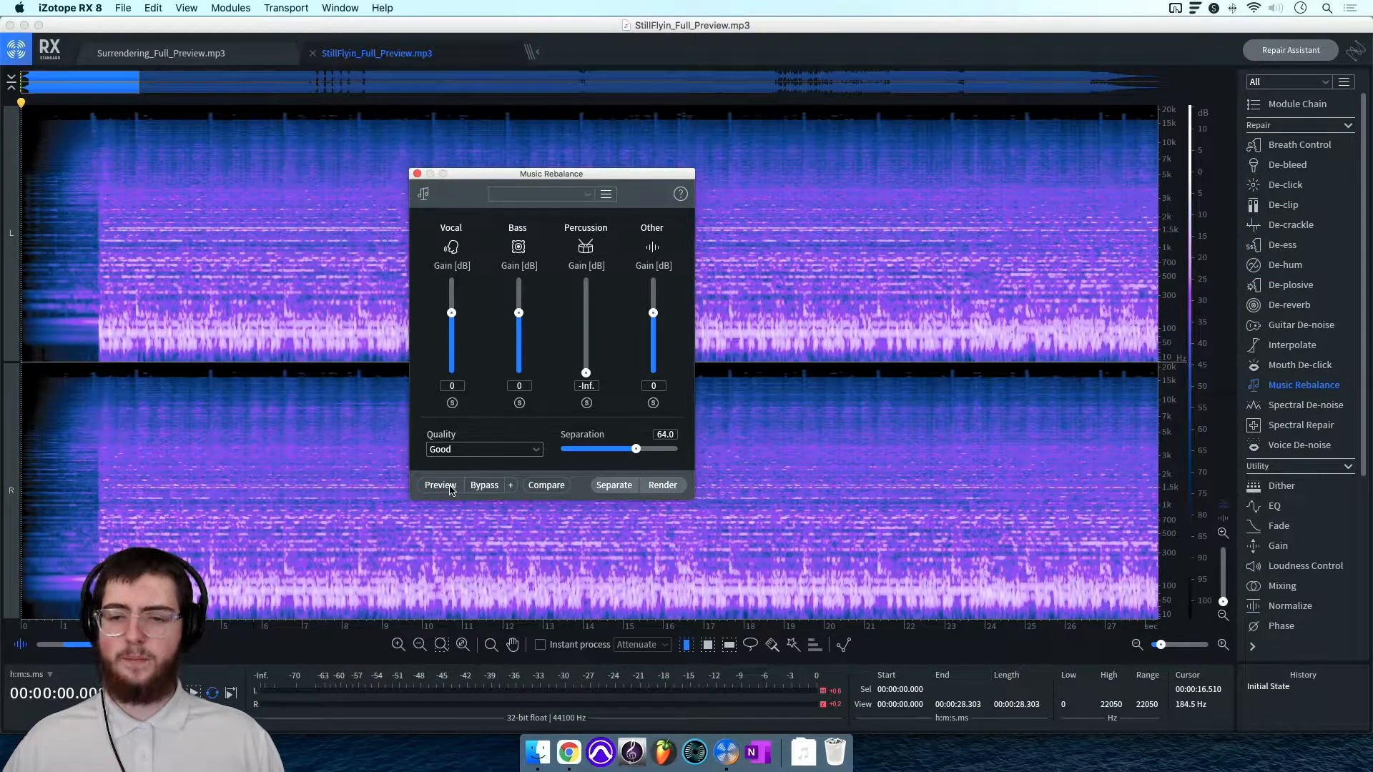
# Step: Briefly play the unprocessed song from about 0:01.9, stopping playback and returning the playhead to the start
pyautogui.click(98, 356)
pyautogui.press('space')
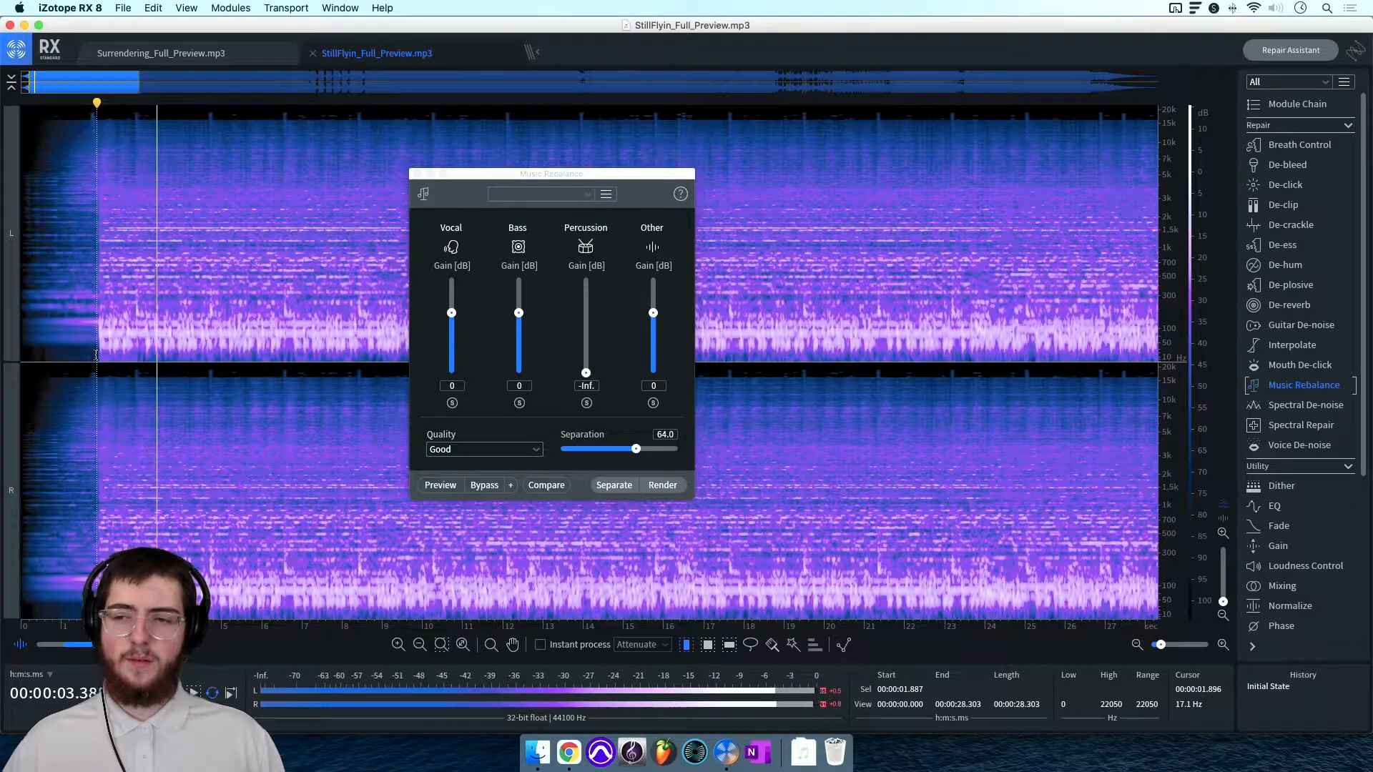
pyautogui.press('space')
pyautogui.press('Home')
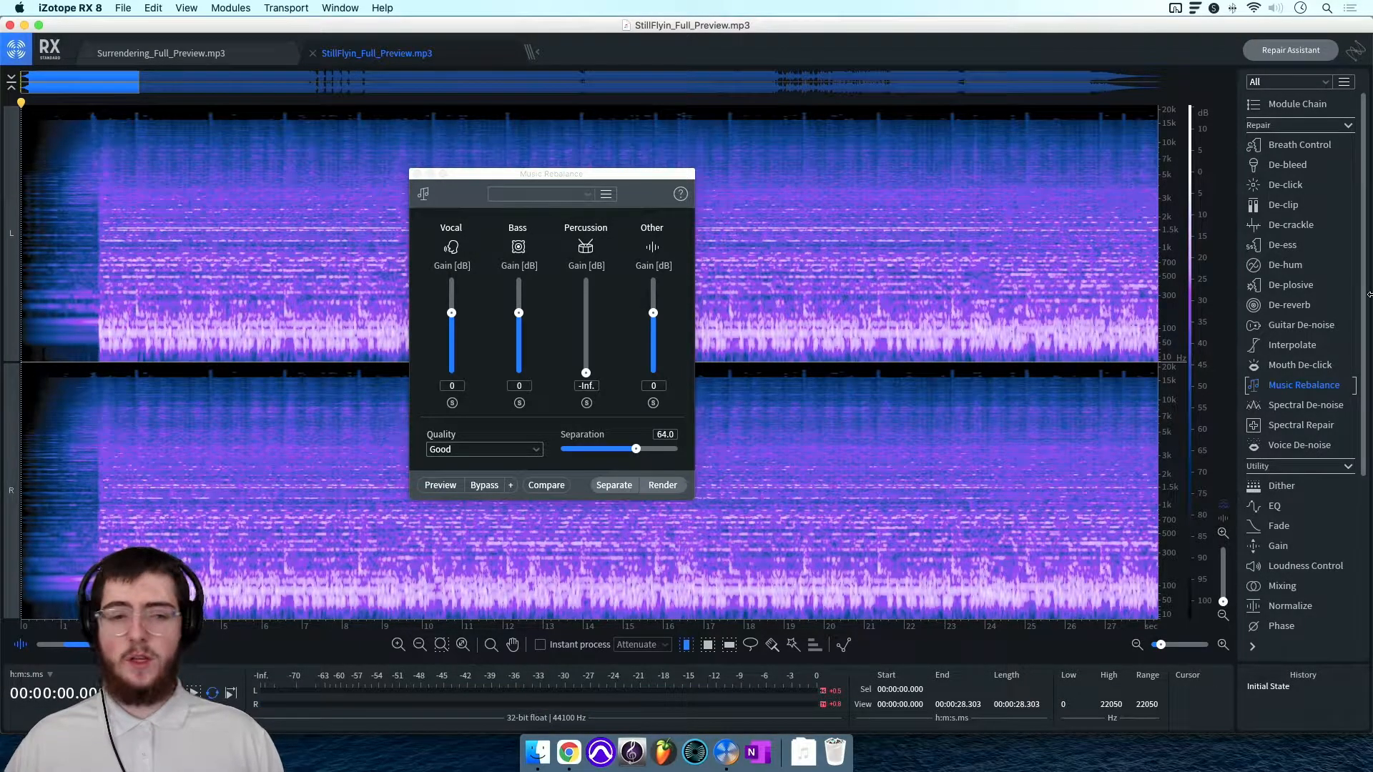
# Step: Reset the Percussion gain to 0 and preview the song with only Other soloed, from about 0:01.7
pyautogui.click(92, 327)
pyautogui.doubleClick(586, 374)
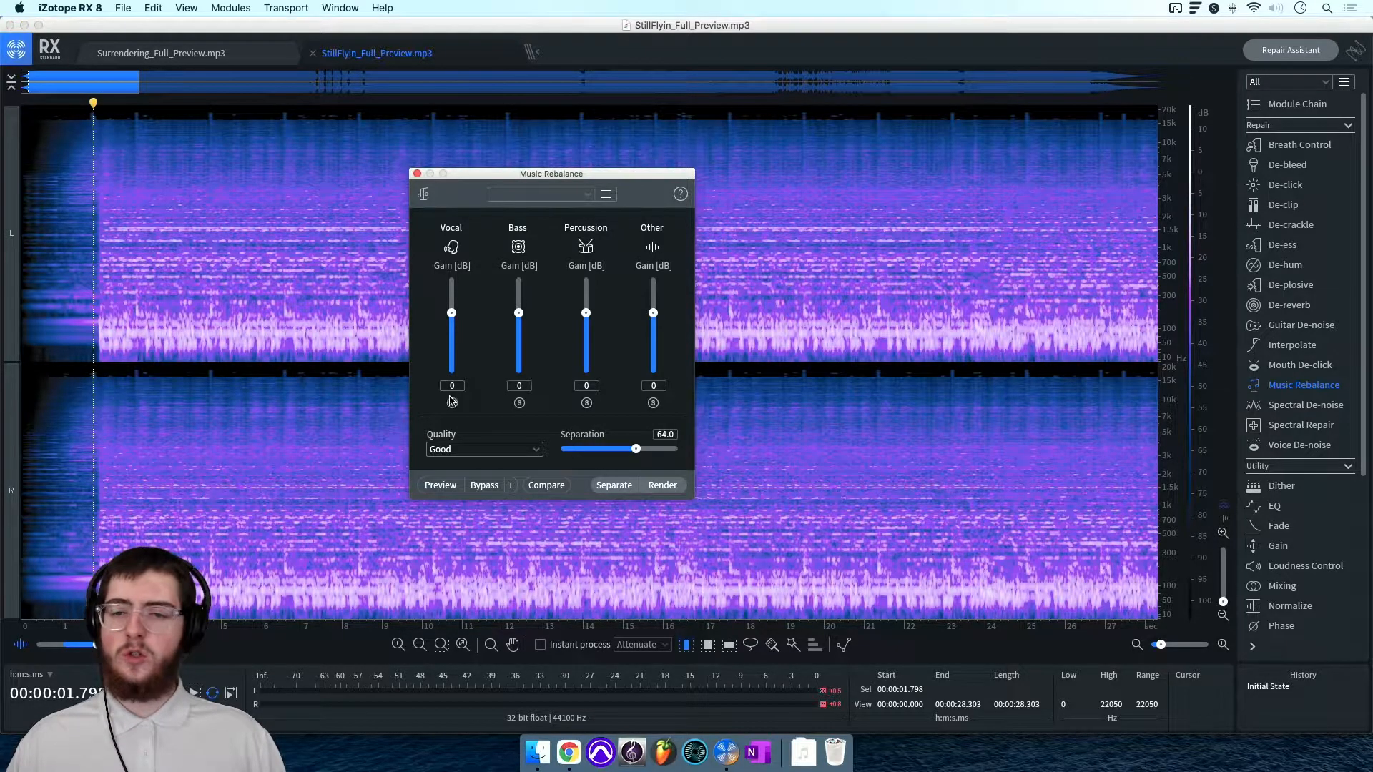
pyautogui.click(653, 403)
pyautogui.click(92, 348)
pyautogui.click(440, 487)
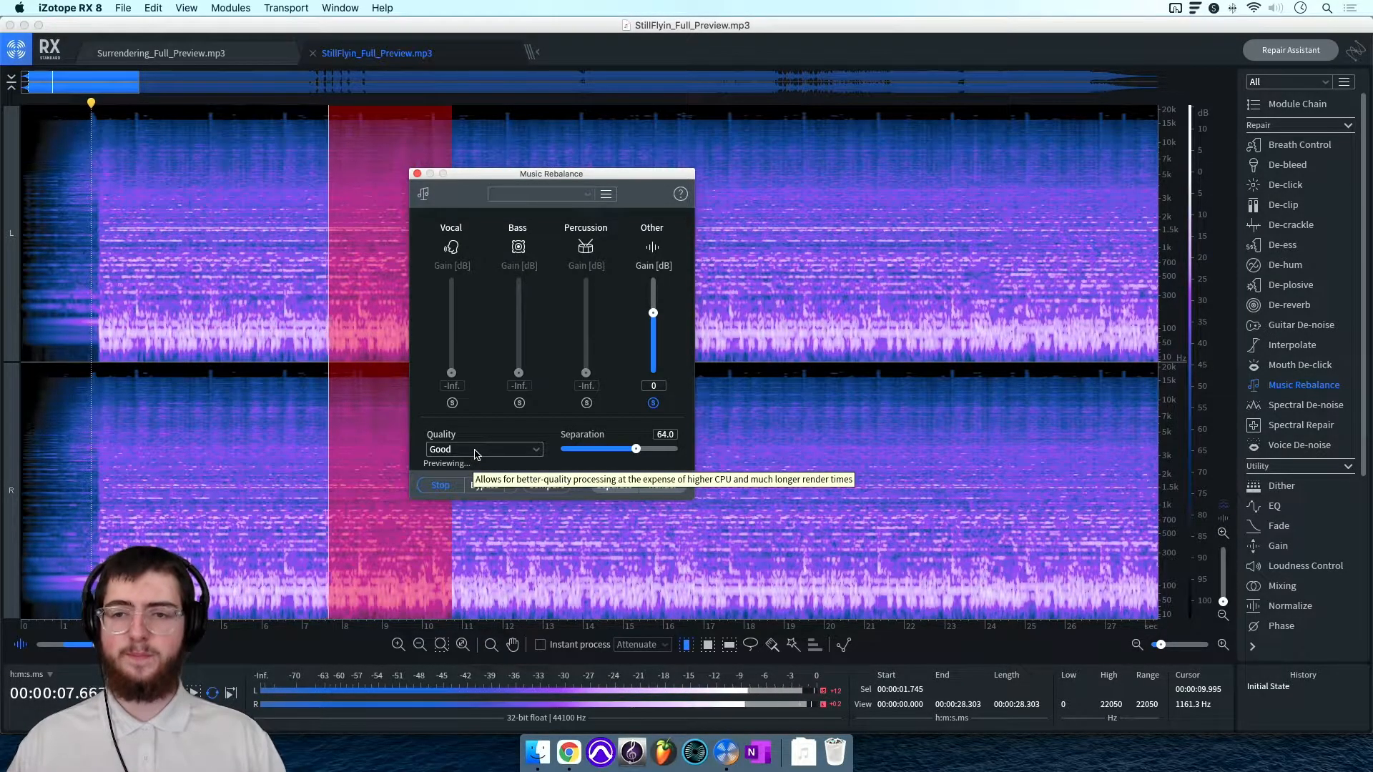
pyautogui.moveTo(530, 180); pyautogui.dragTo(240, 196)
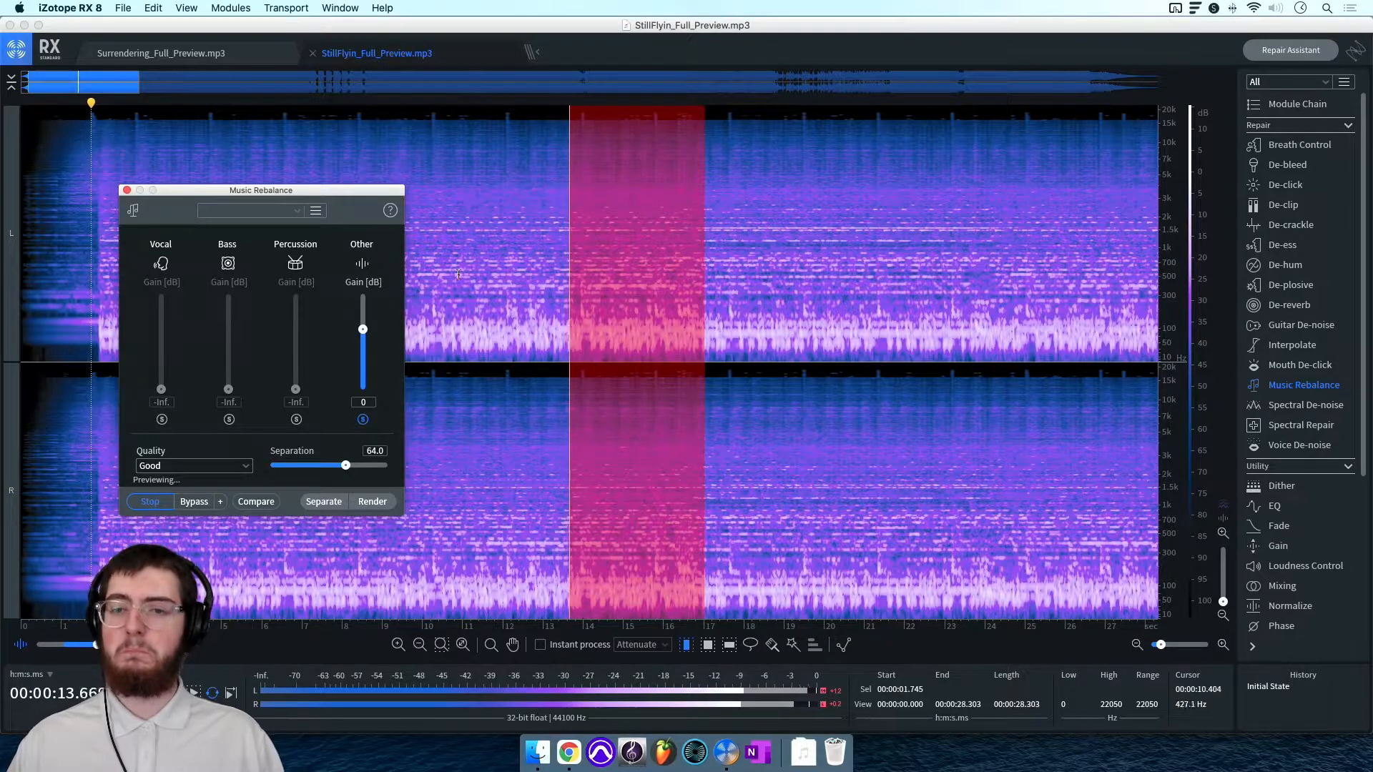
# Step: Preview the bass part on its own, stopping playback and clearing the Bass solo at the end
pyautogui.click(229, 419)
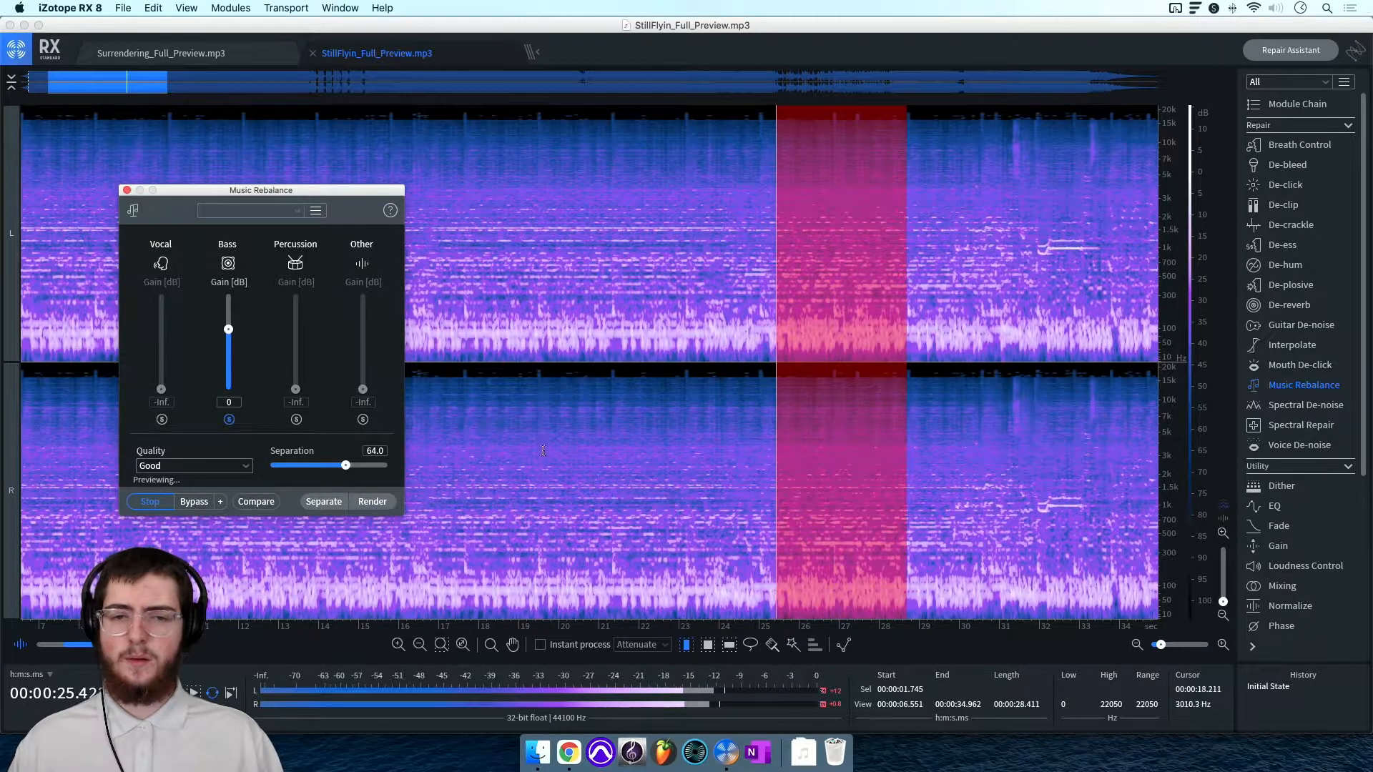
pyautogui.scroll(-5, 527, 432)
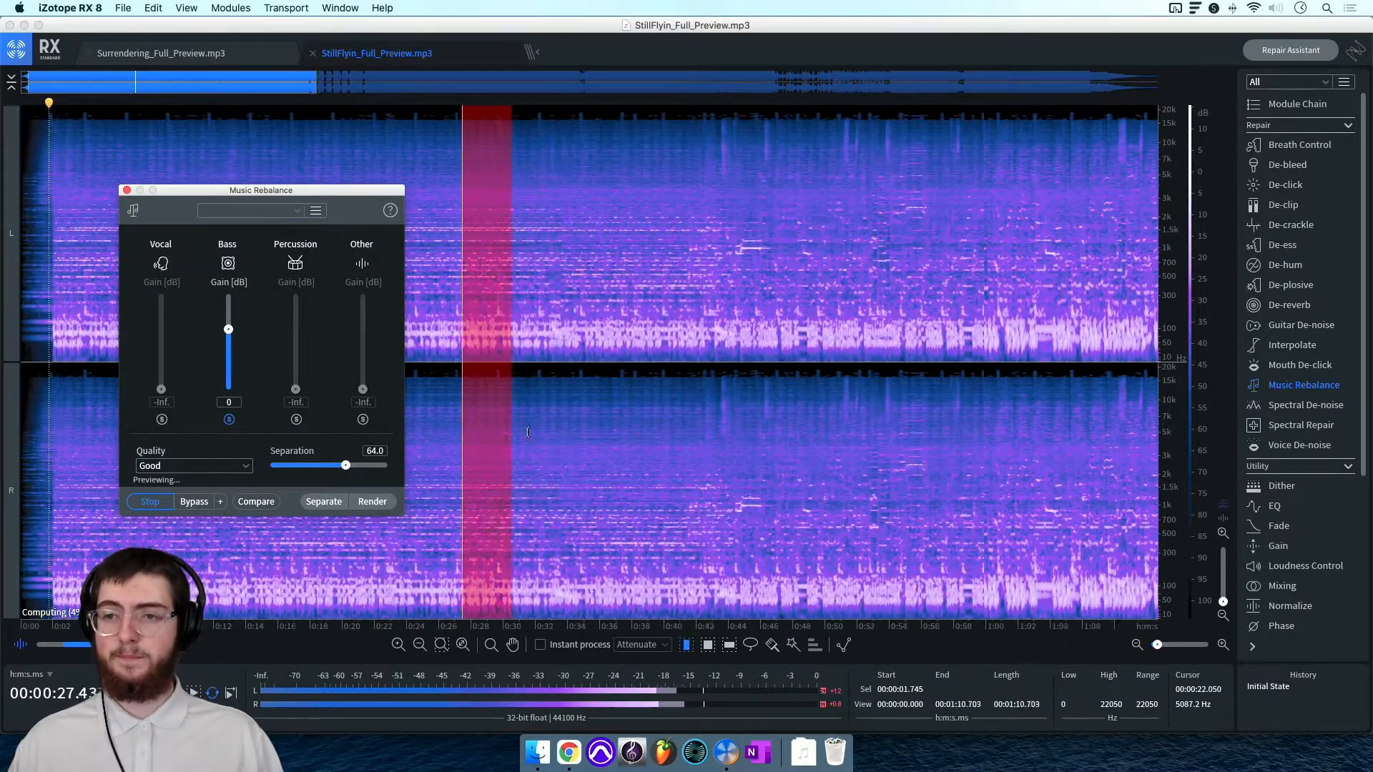
pyautogui.scroll(2, 528, 431)
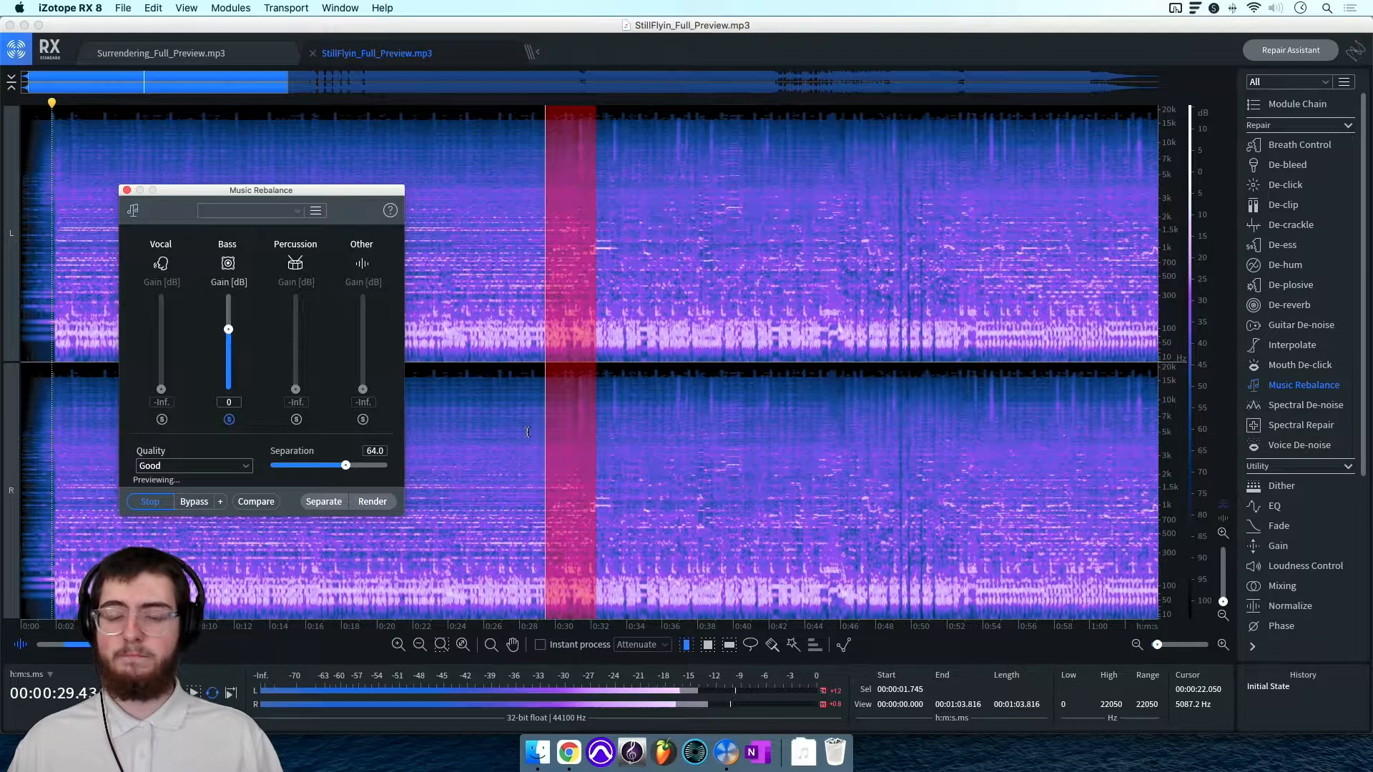
pyautogui.press('space')
pyautogui.click(229, 420)
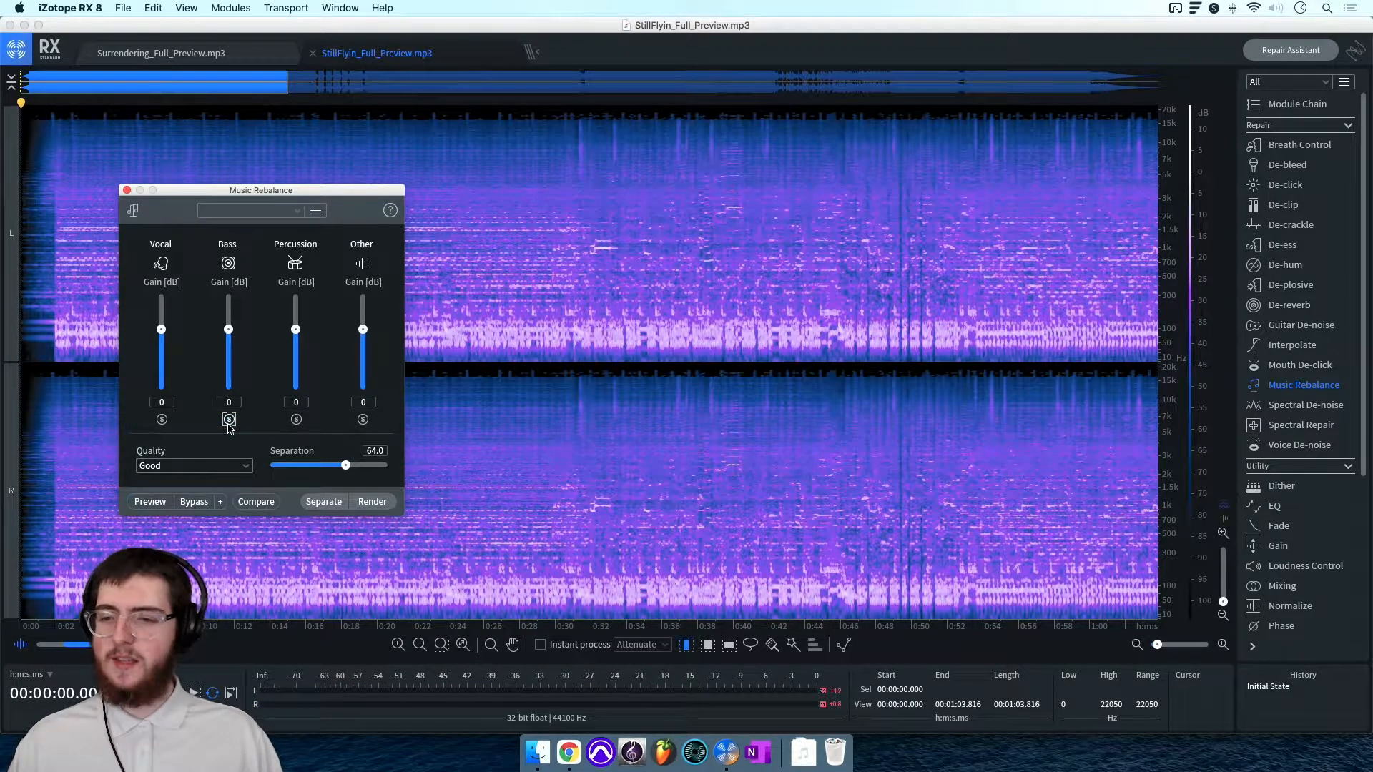
# Step: Close Music Rebalance to show the whole spectrogram
pyautogui.click(127, 190)
pyautogui.scroll(4, 86, 216)
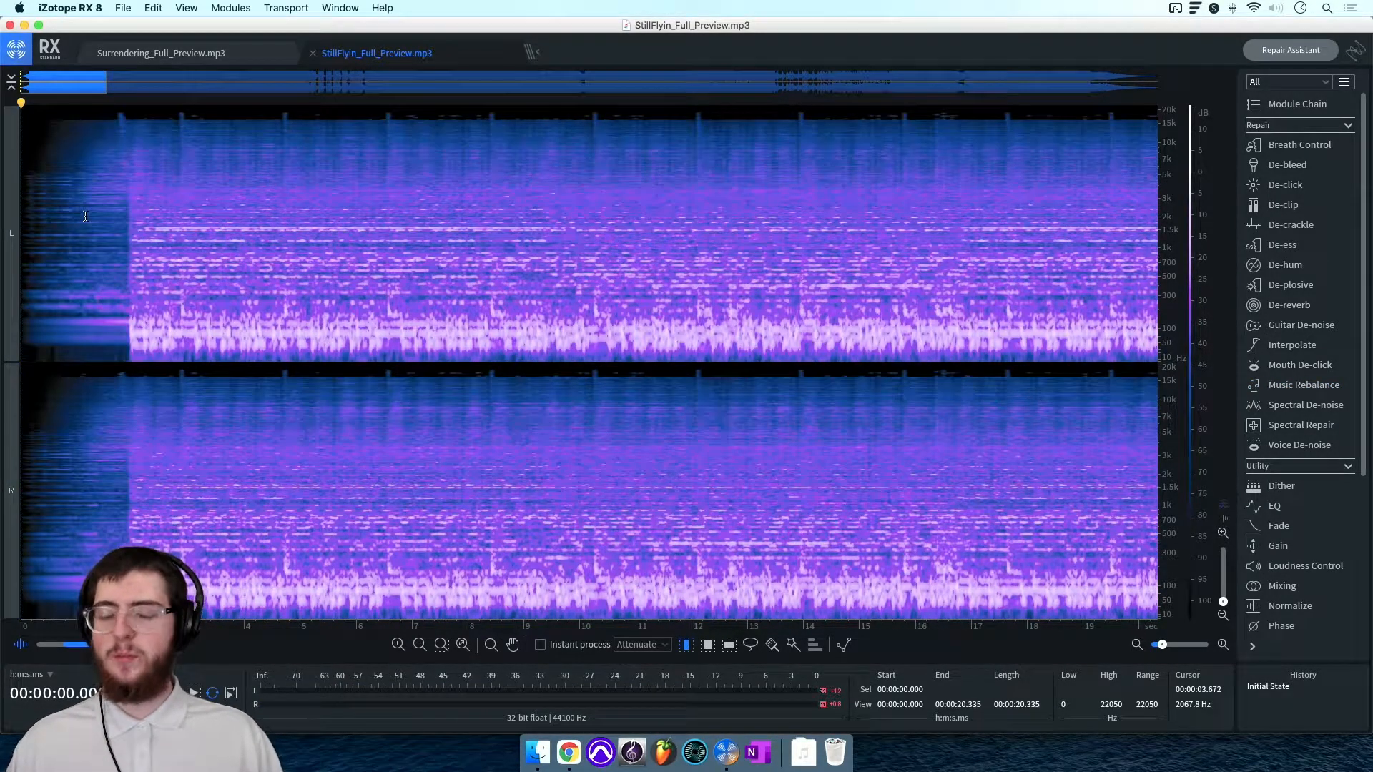
pyautogui.scroll(-3, 208, 245)
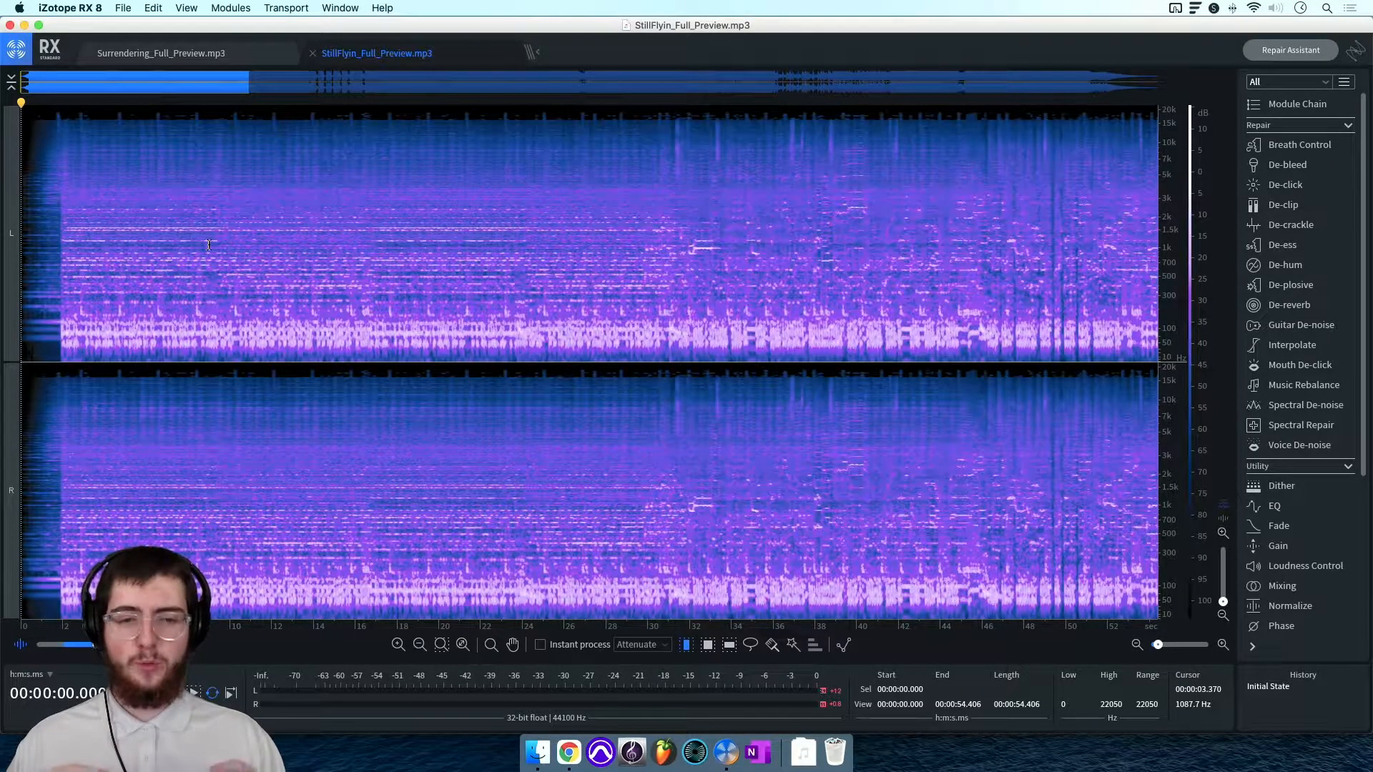
pyautogui.scroll(2, 109, 248)
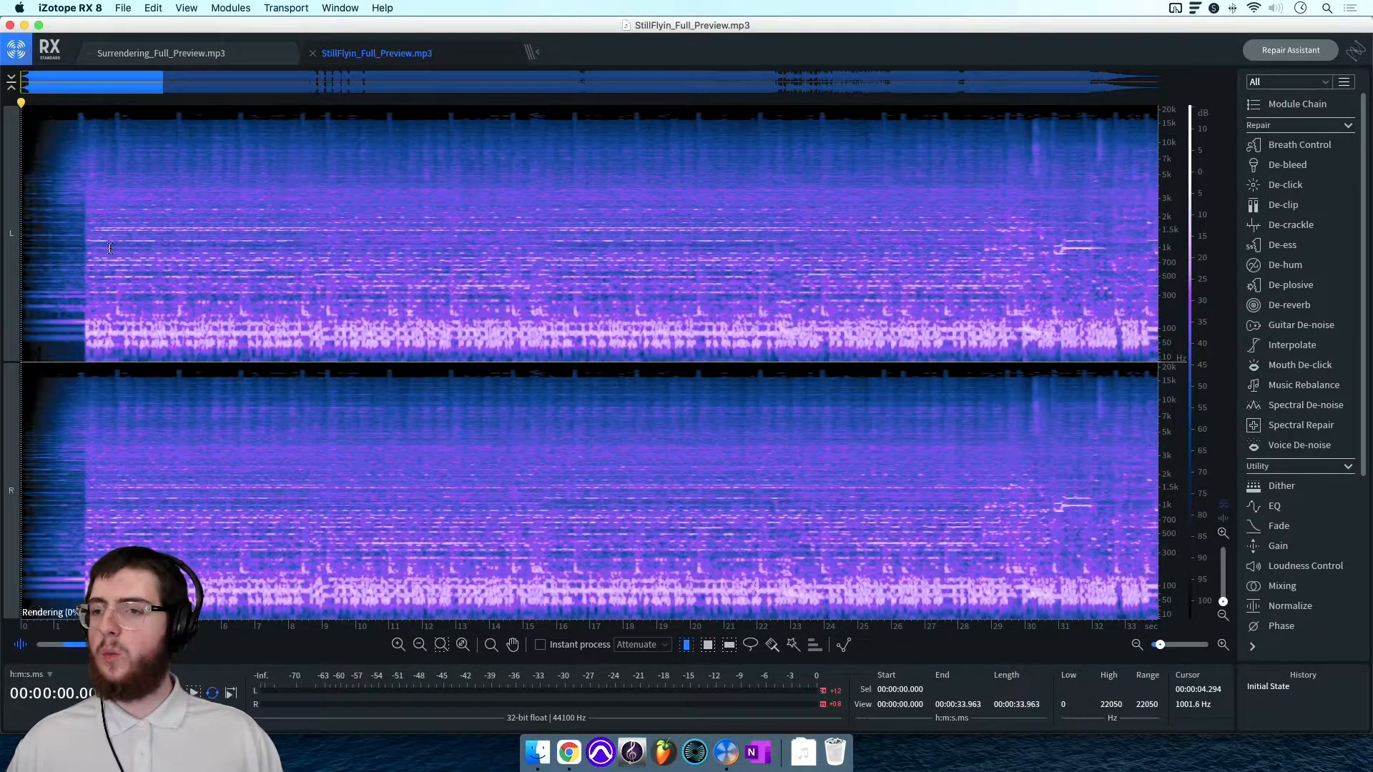
# Step: Reopen Music Rebalance, place it mid-spectrogram and look through its Quality options
pyautogui.click(1306, 386)
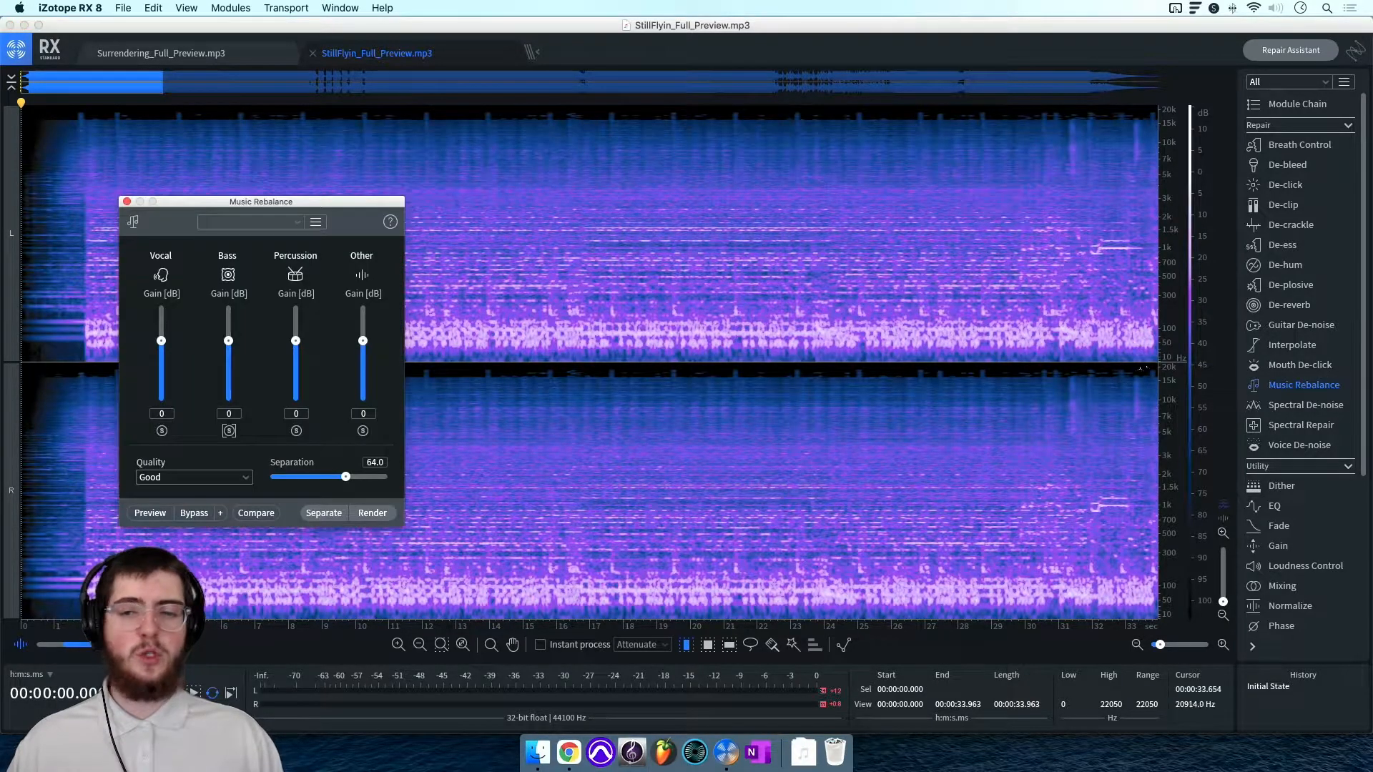
pyautogui.moveTo(261, 201); pyautogui.dragTo(617, 166)
pyautogui.click(551, 443)
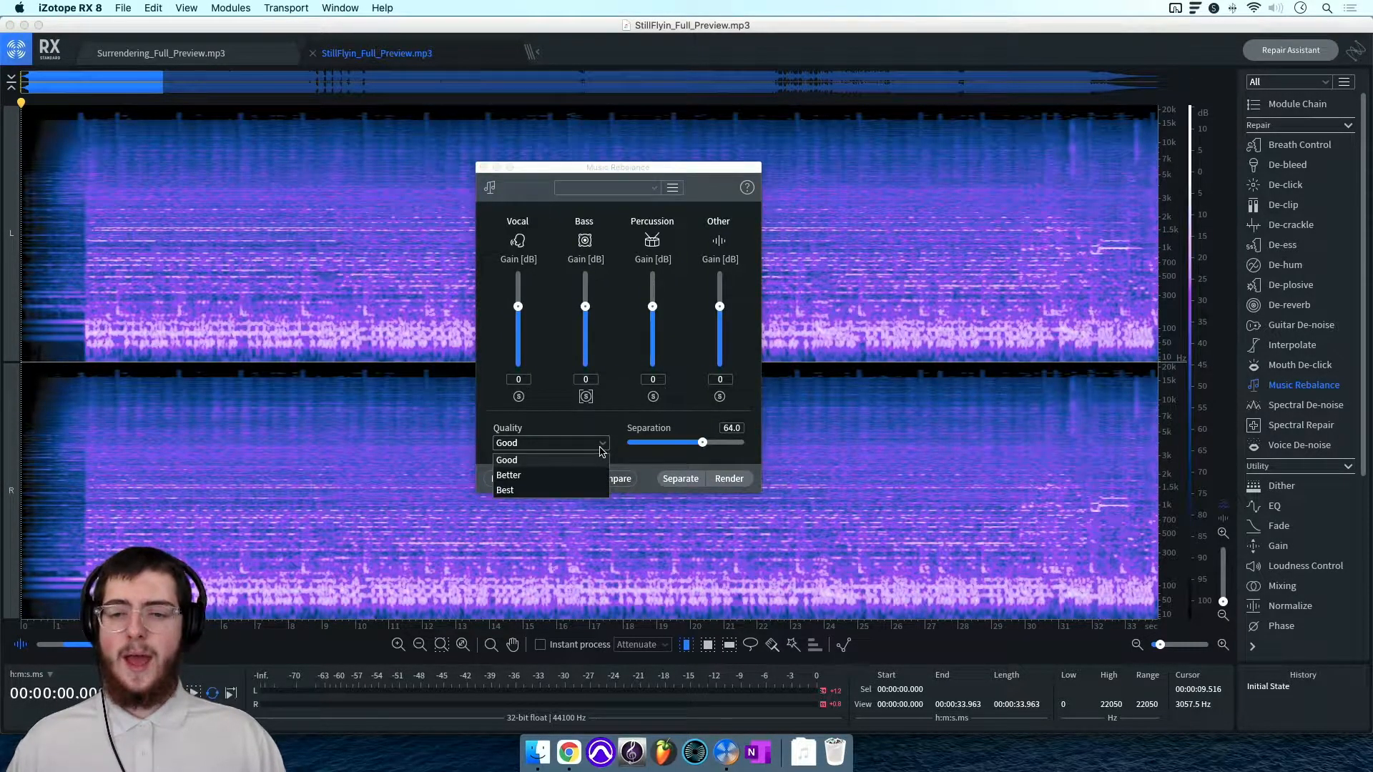
pyautogui.click(547, 445)
pyautogui.scroll(3, 57, 294)
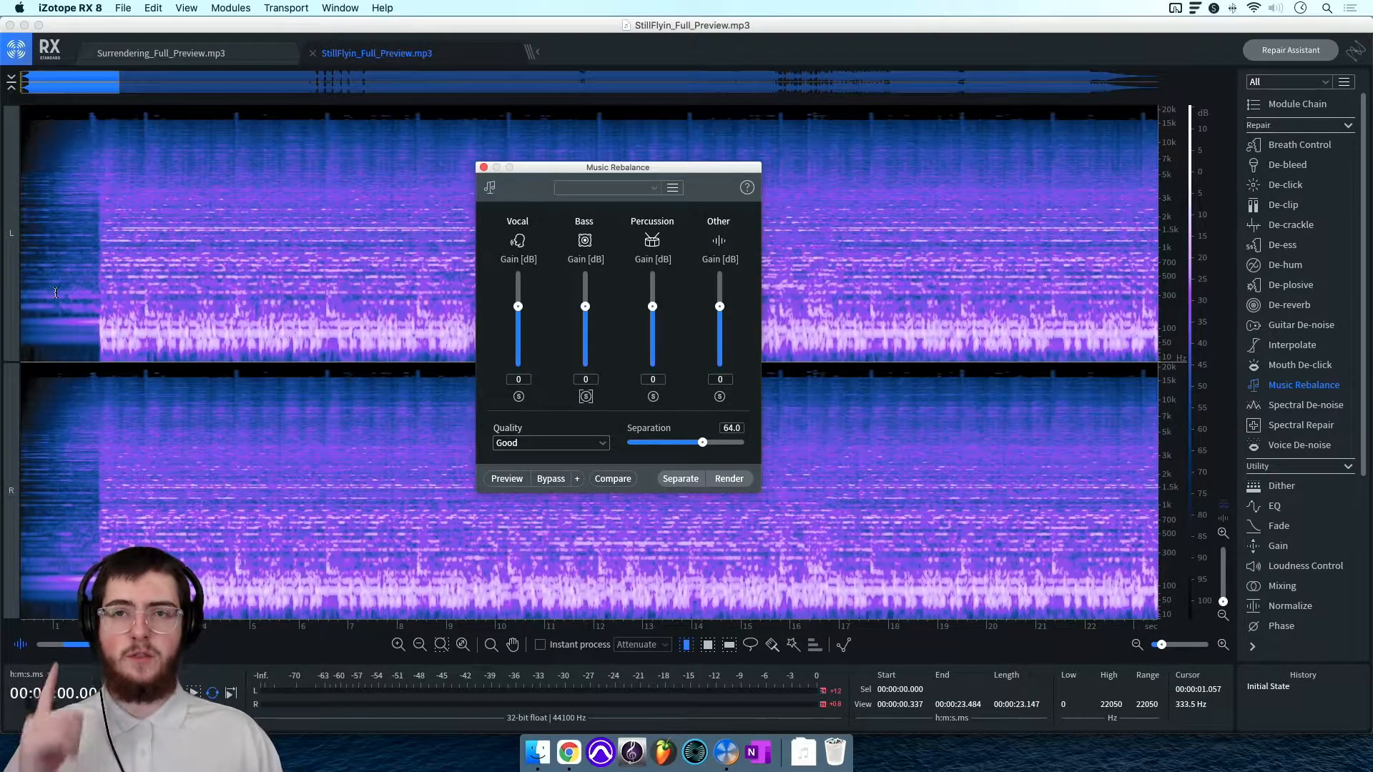
pyautogui.hscroll(-2, 342, 363)
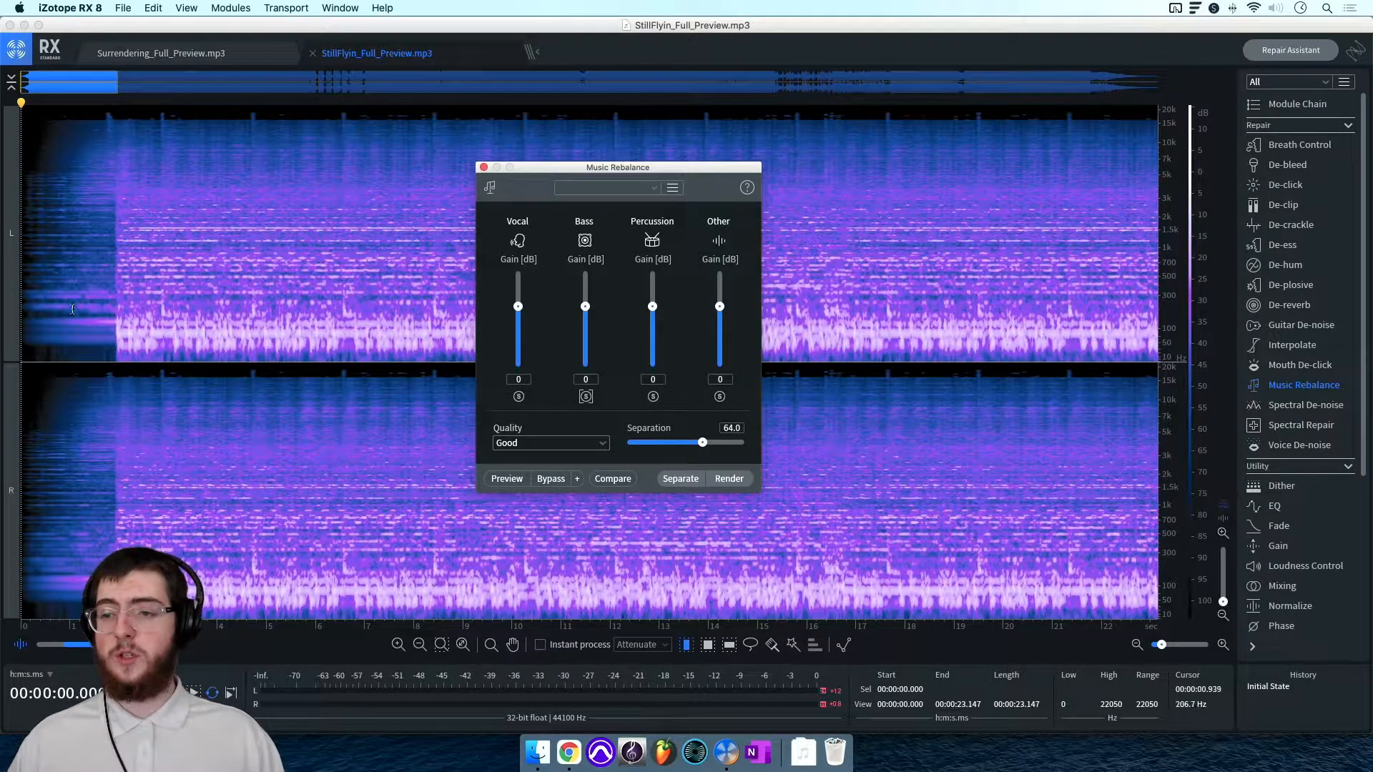
# Step: Try the Better quality setting and settle on Best for Music Rebalance
pyautogui.click(94, 304)
pyautogui.click(536, 443)
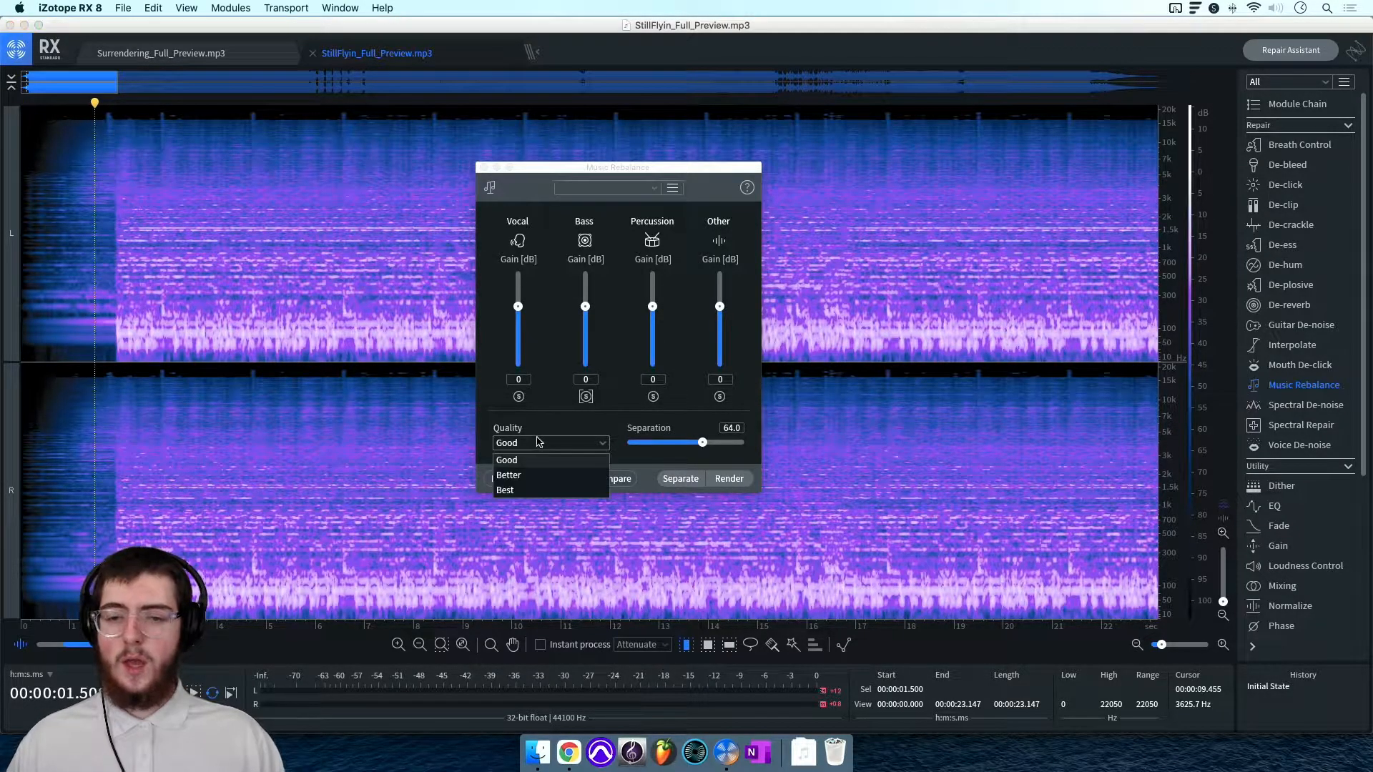
pyautogui.click(532, 476)
pyautogui.click(536, 442)
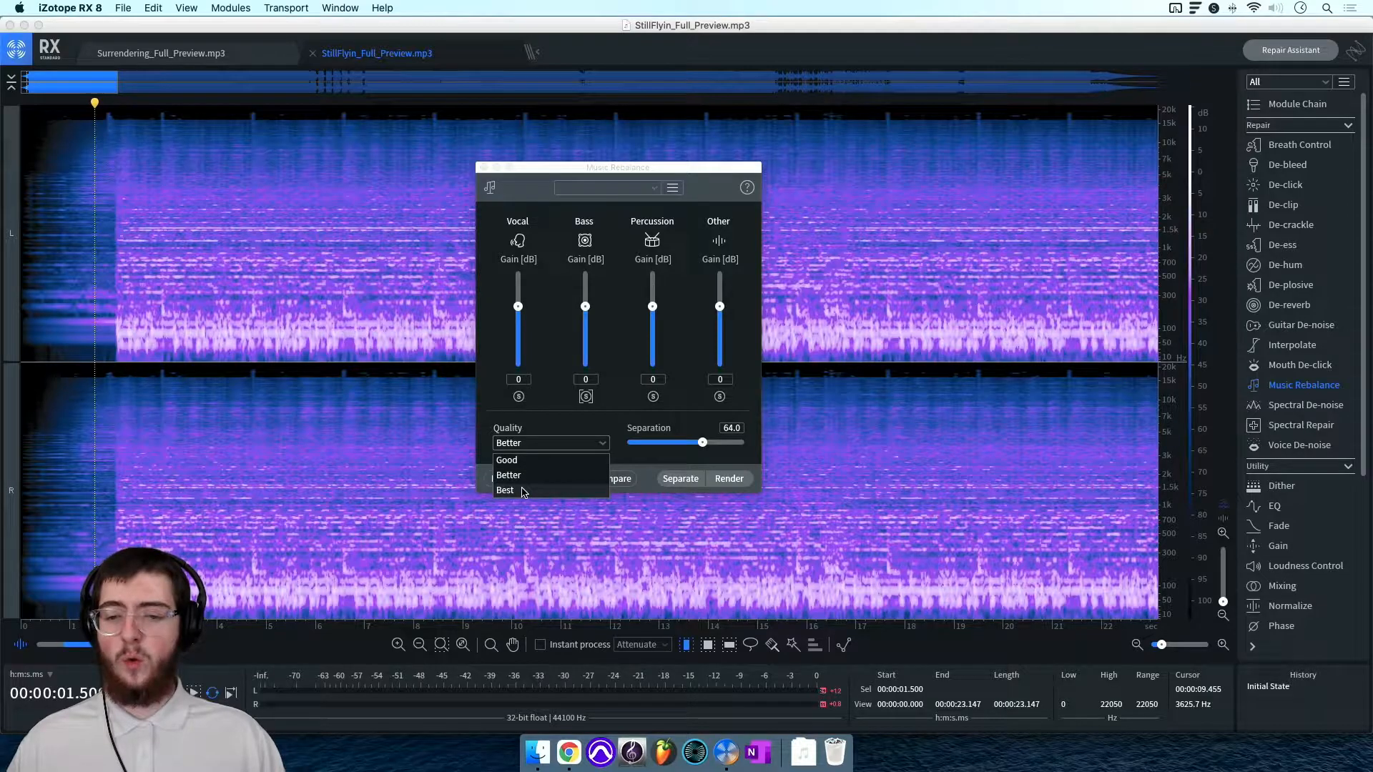
pyautogui.click(528, 491)
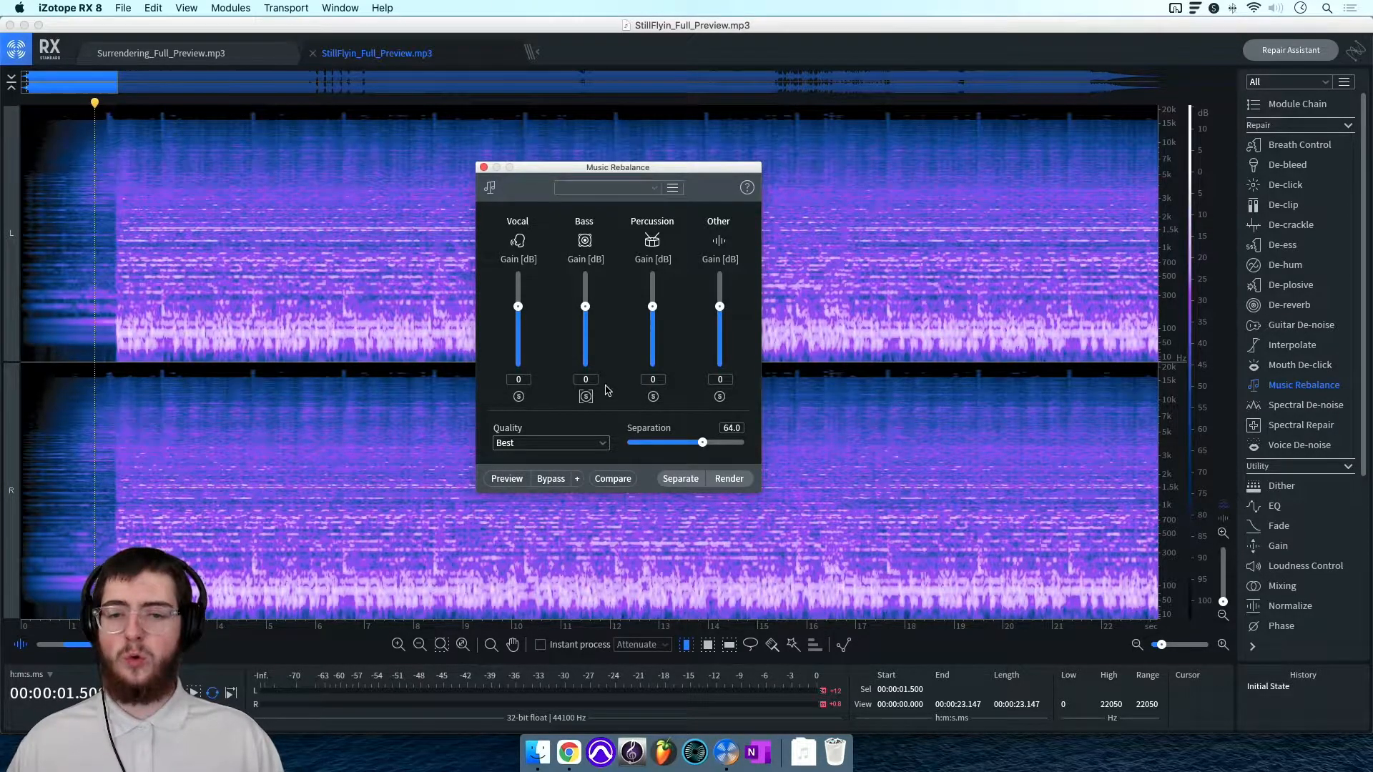
# Step: Solo Percussion and preview it at Best quality from the song's start, stopping playback at the end
pyautogui.click(653, 396)
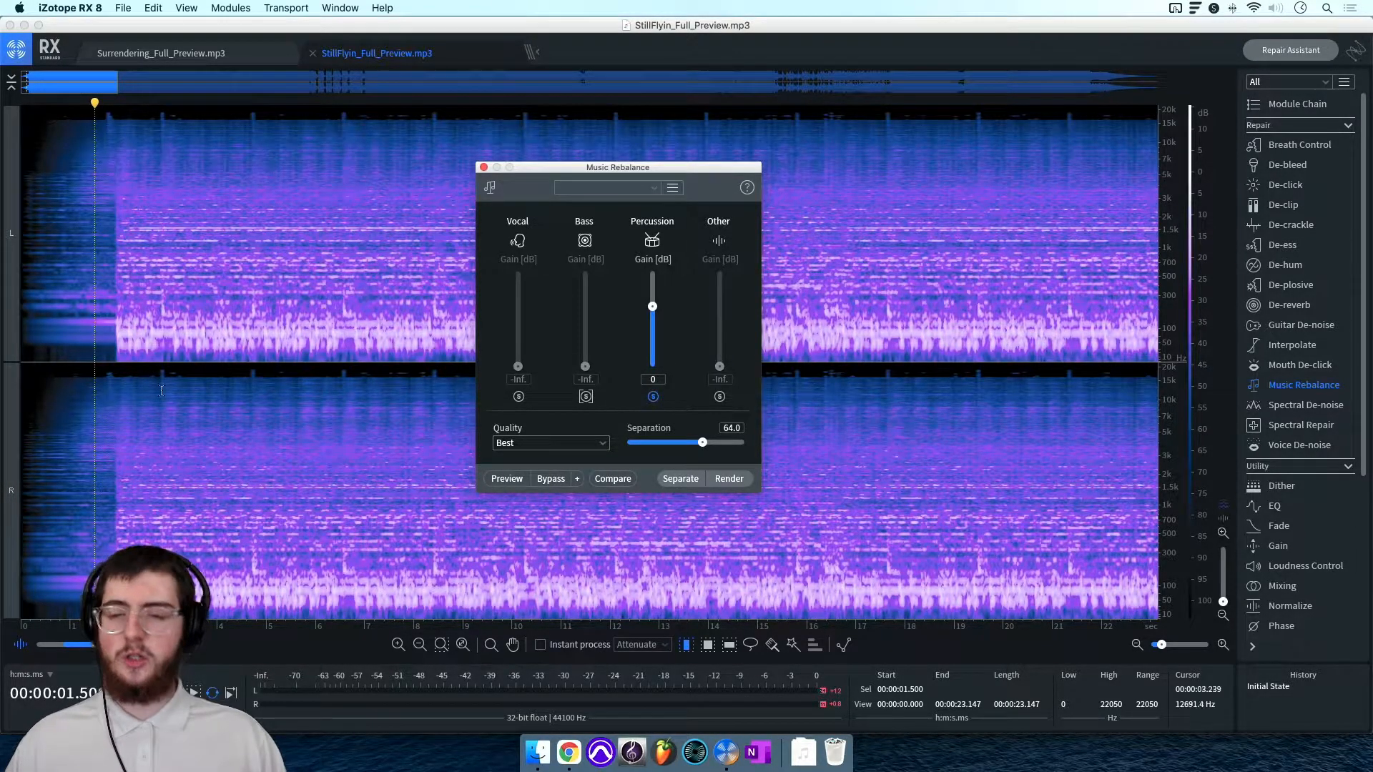
pyautogui.press('Return')
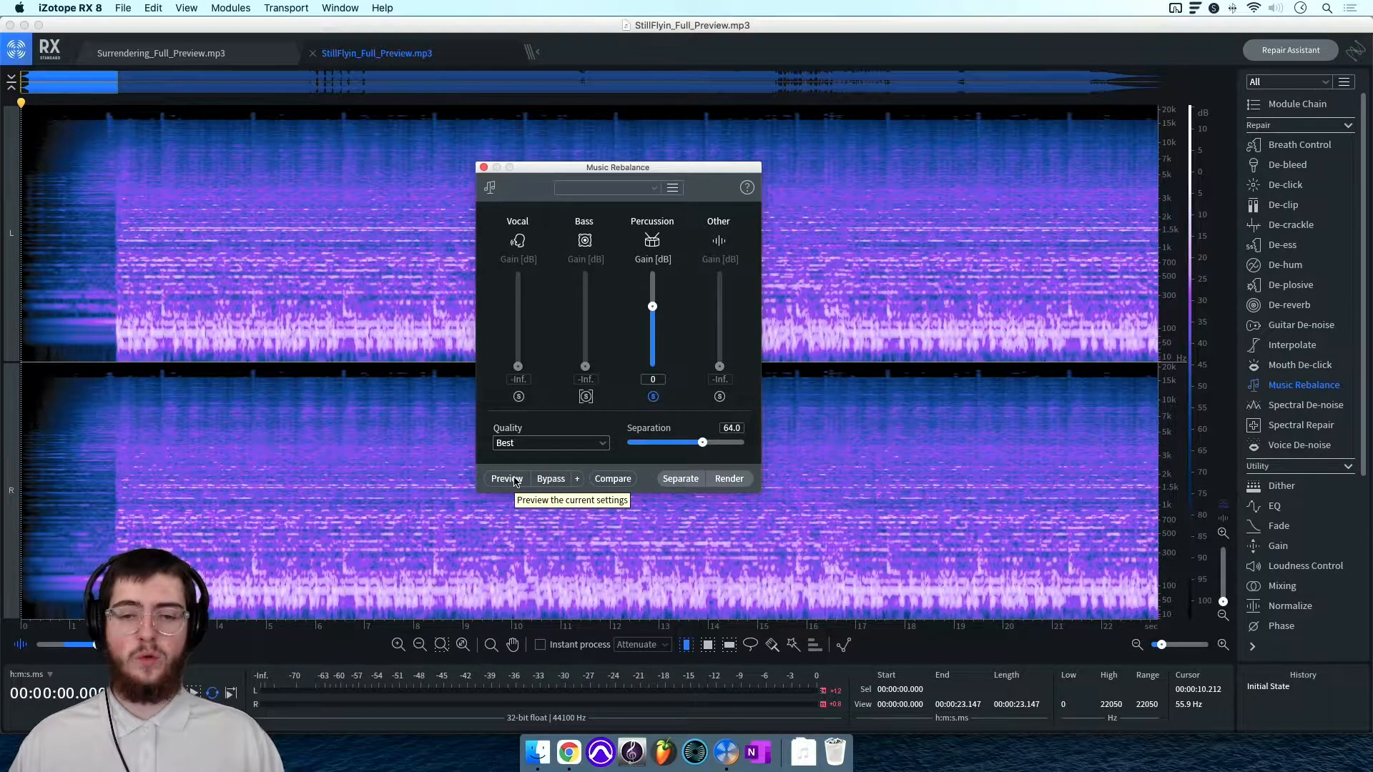
pyautogui.click(507, 479)
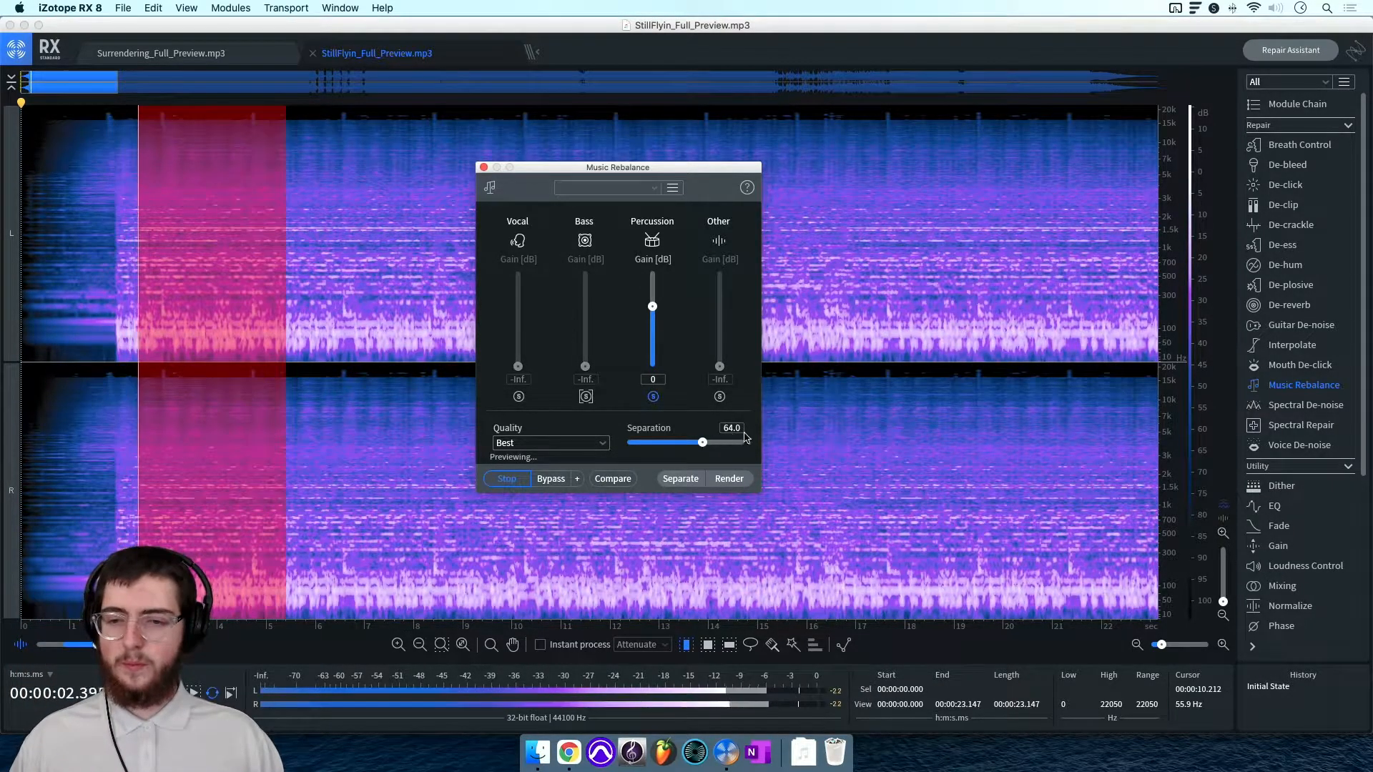
pyautogui.scroll(-2, 813, 429)
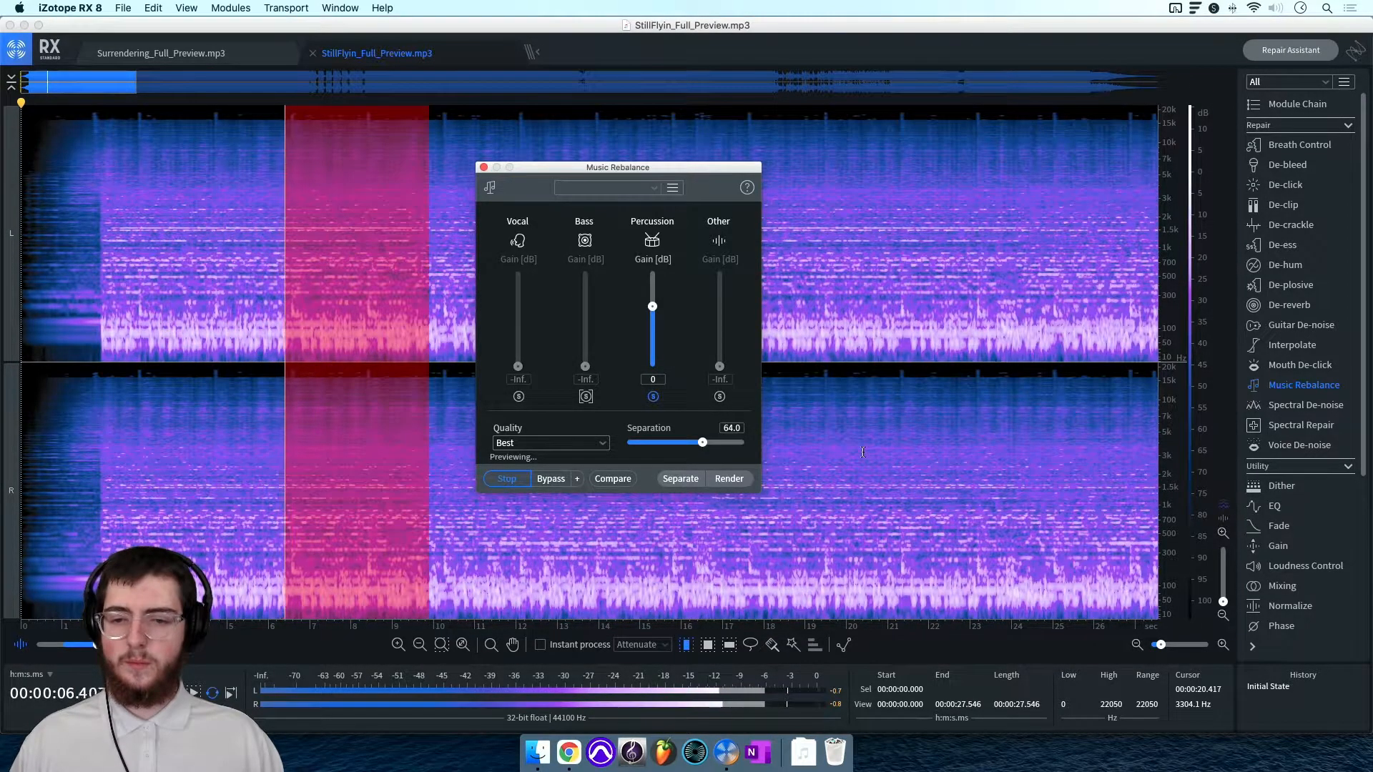
pyautogui.hscroll(2, 863, 452)
pyautogui.scroll(-2, 863, 452)
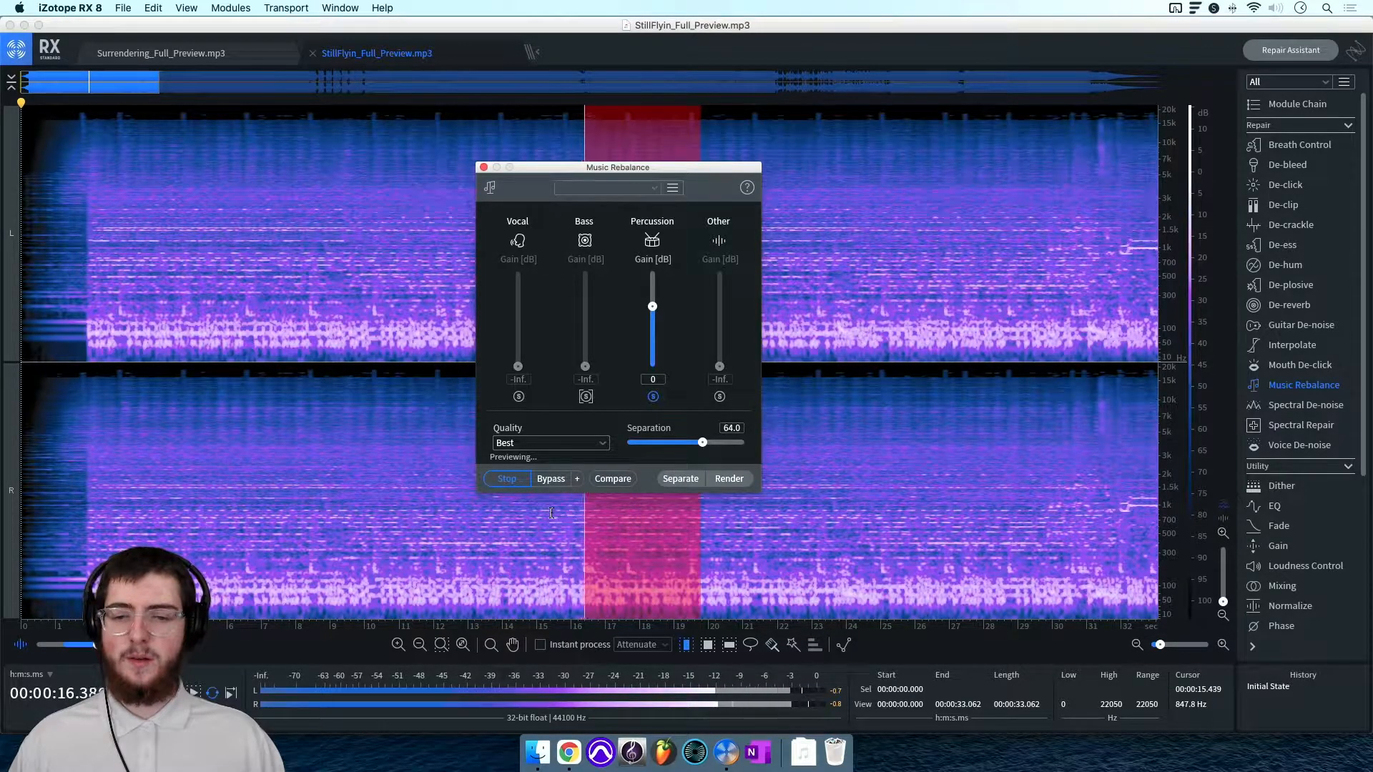
pyautogui.press('space')
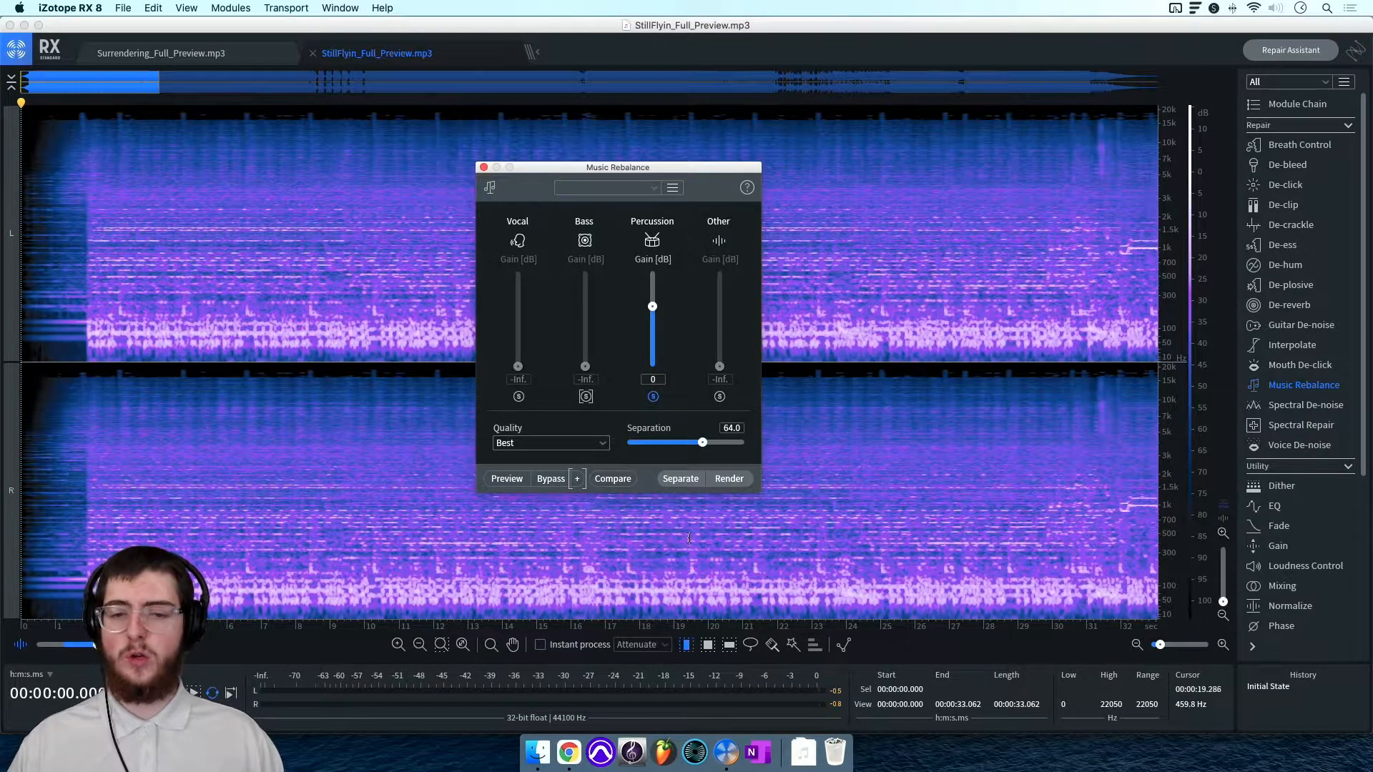
# Step: Select about the first 19.4 seconds of the song and clear the selection again
pyautogui.moveTo(688, 538); pyautogui.dragTo(2, 537)
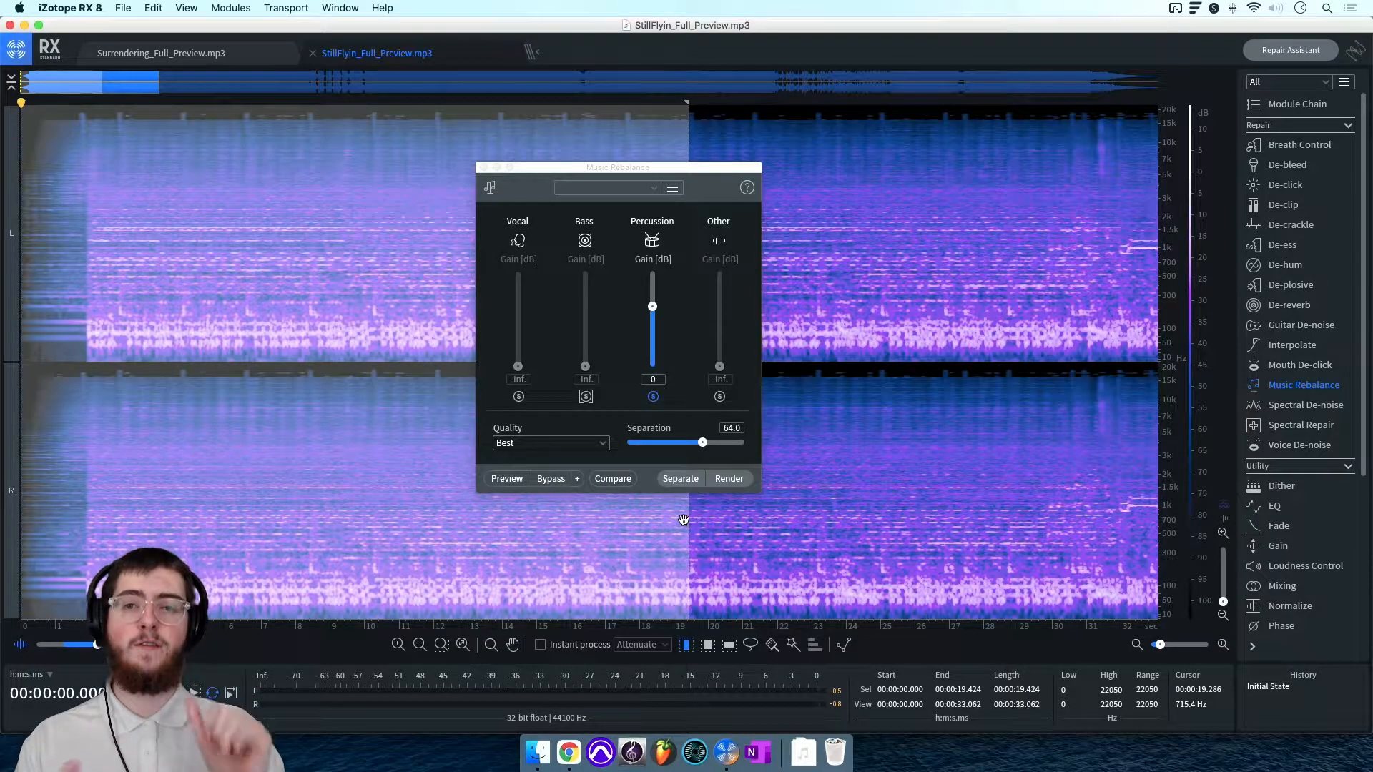
pyautogui.click(370, 461)
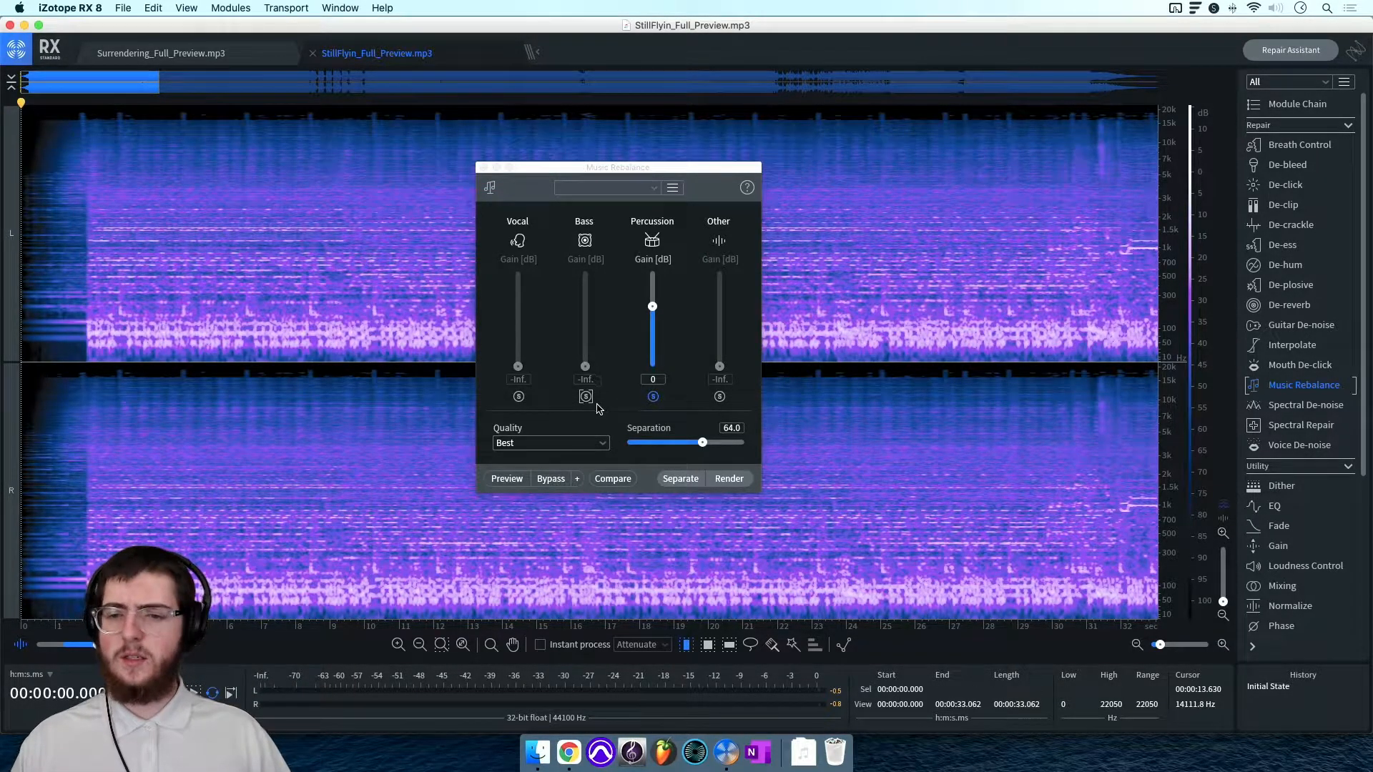
# Step: Set the Quality to Good and preview the isolated percussion from the song's start for comparison
pyautogui.click(593, 443)
pyautogui.click(535, 468)
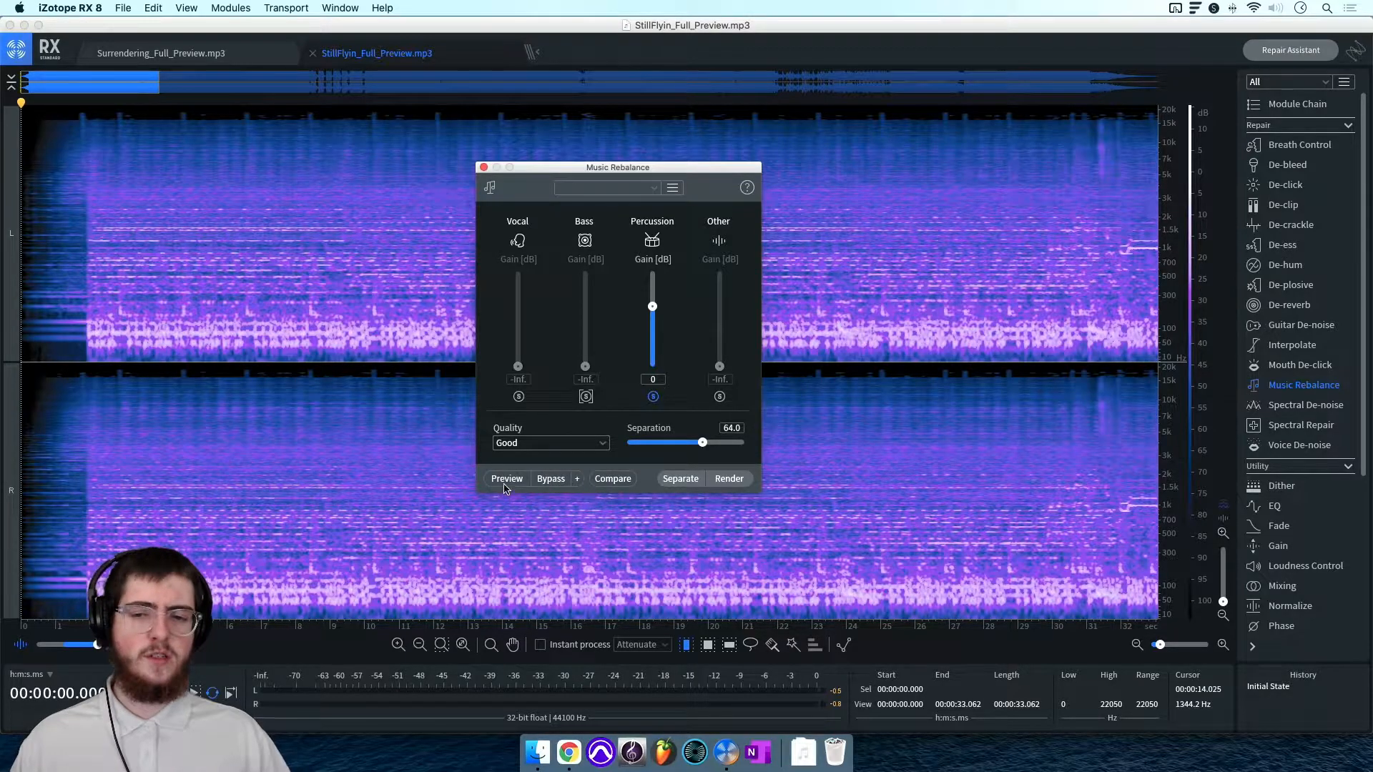
pyautogui.click(506, 479)
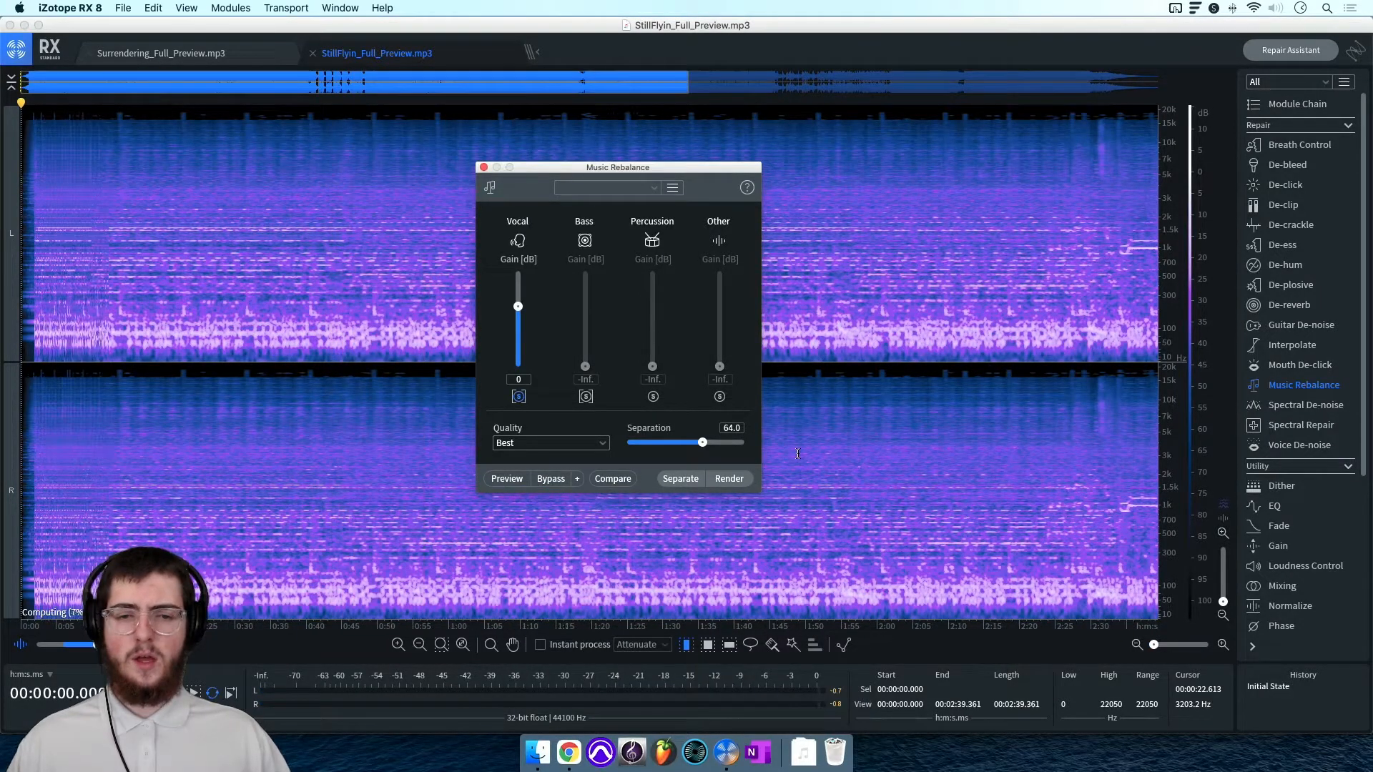
# Step: Briefly play the unprocessed song from about 0:41 and stop playback
pyautogui.click(313, 519)
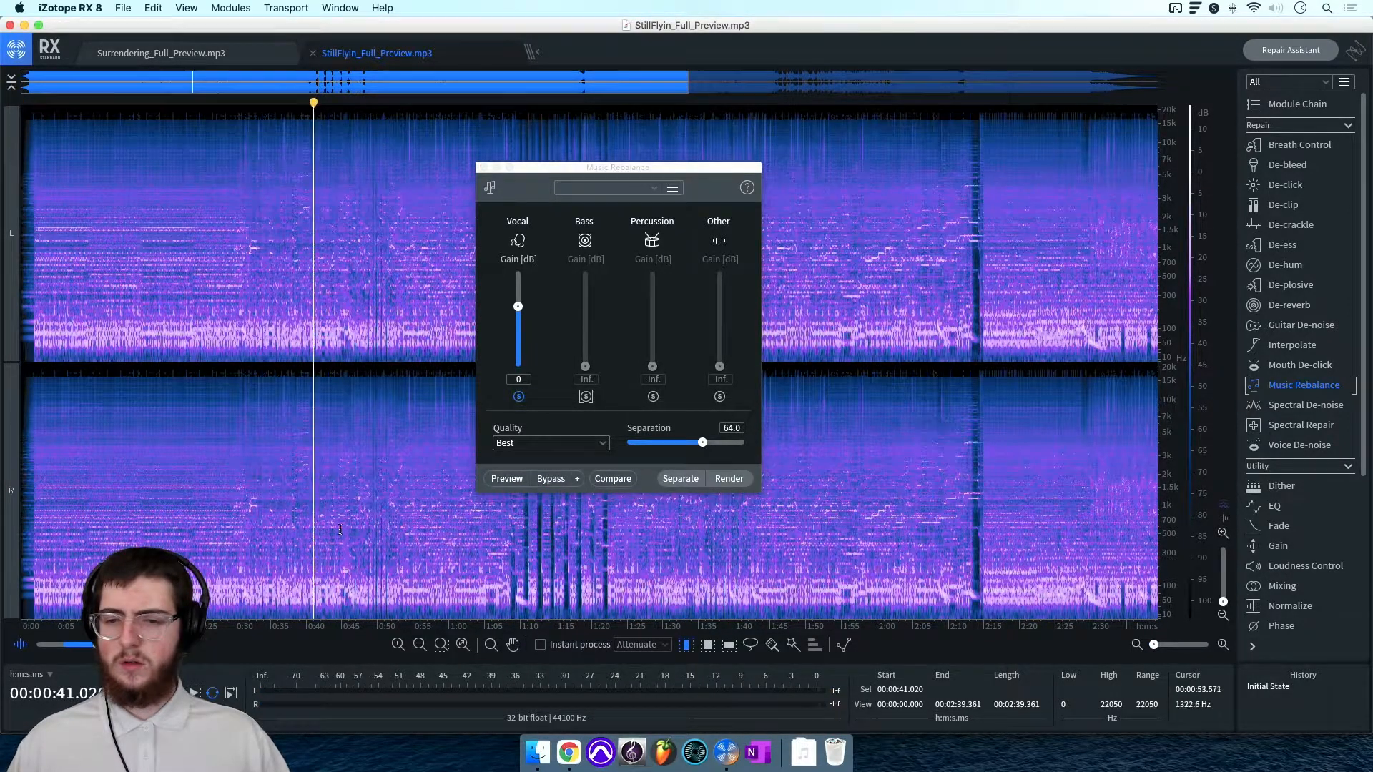
pyautogui.press('space')
pyautogui.scroll(3, 326, 519)
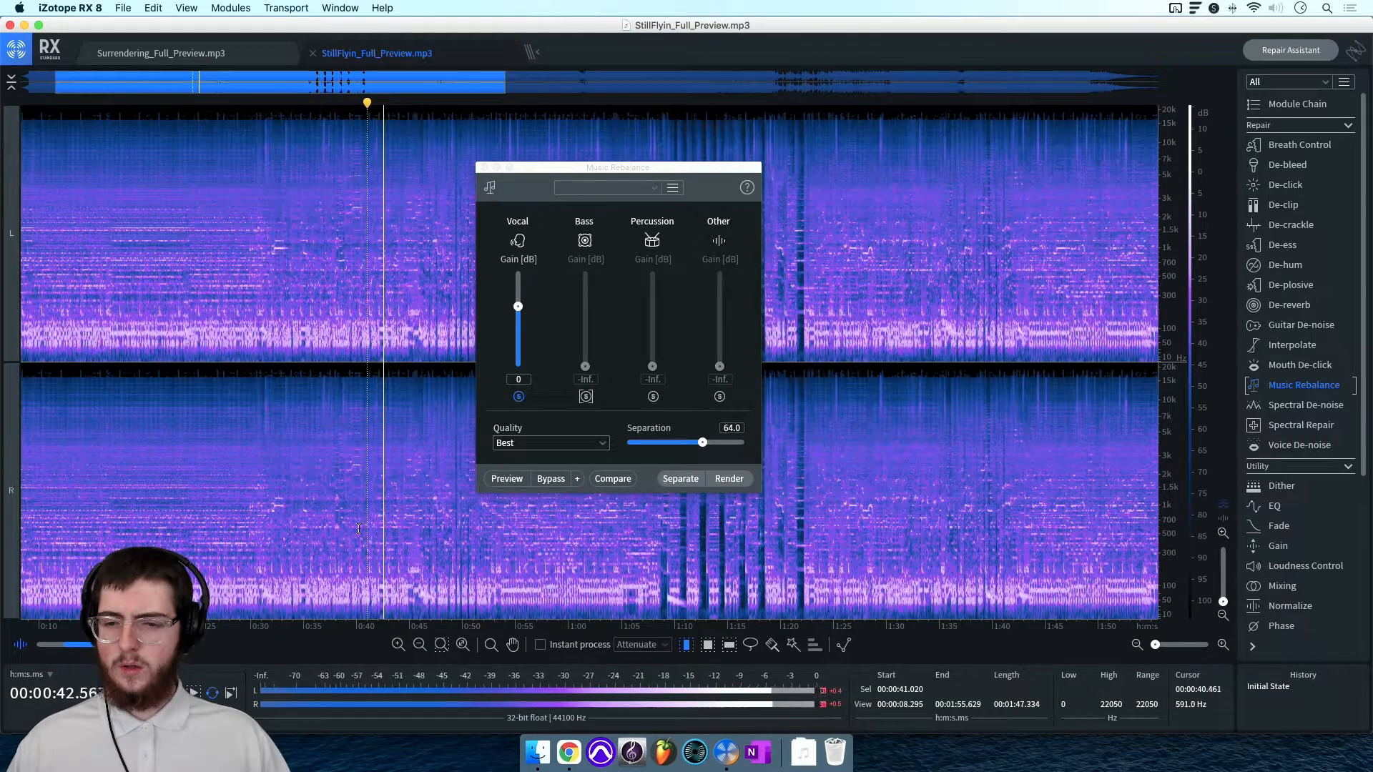
pyautogui.press('space')
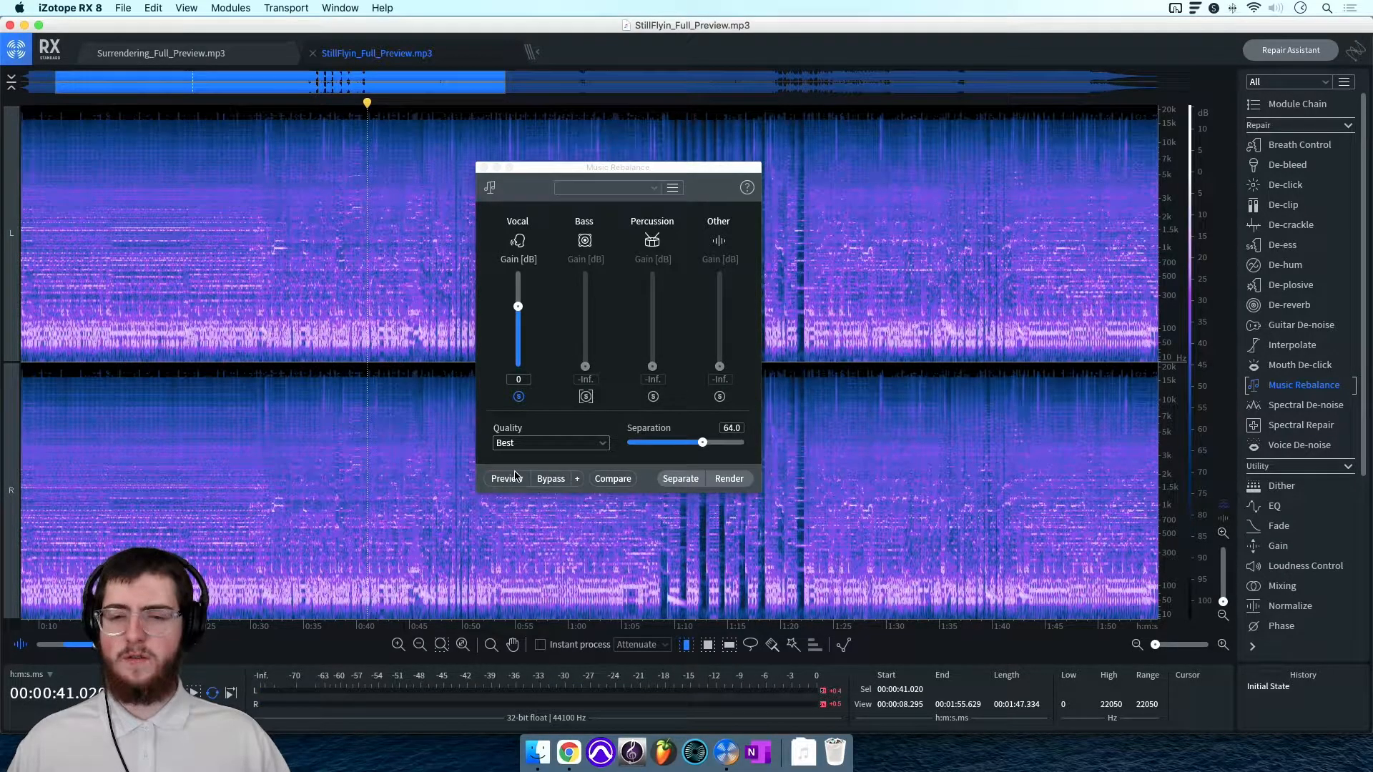
# Step: Preview the soloed vocal of the song at Best quality from about 0:41, following the playback along the spectrogram
pyautogui.click(512, 479)
pyautogui.scroll(5, 615, 574)
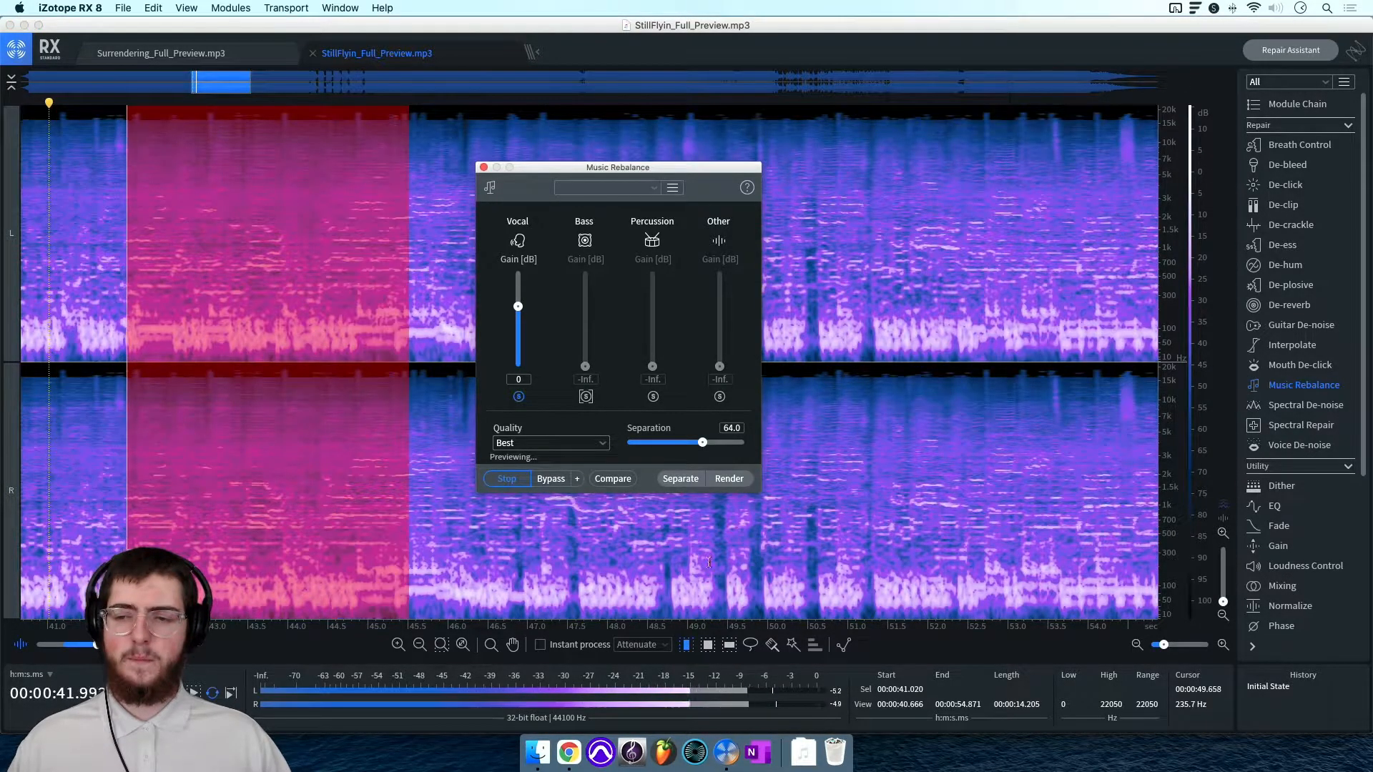
pyautogui.hscroll(3, 615, 574)
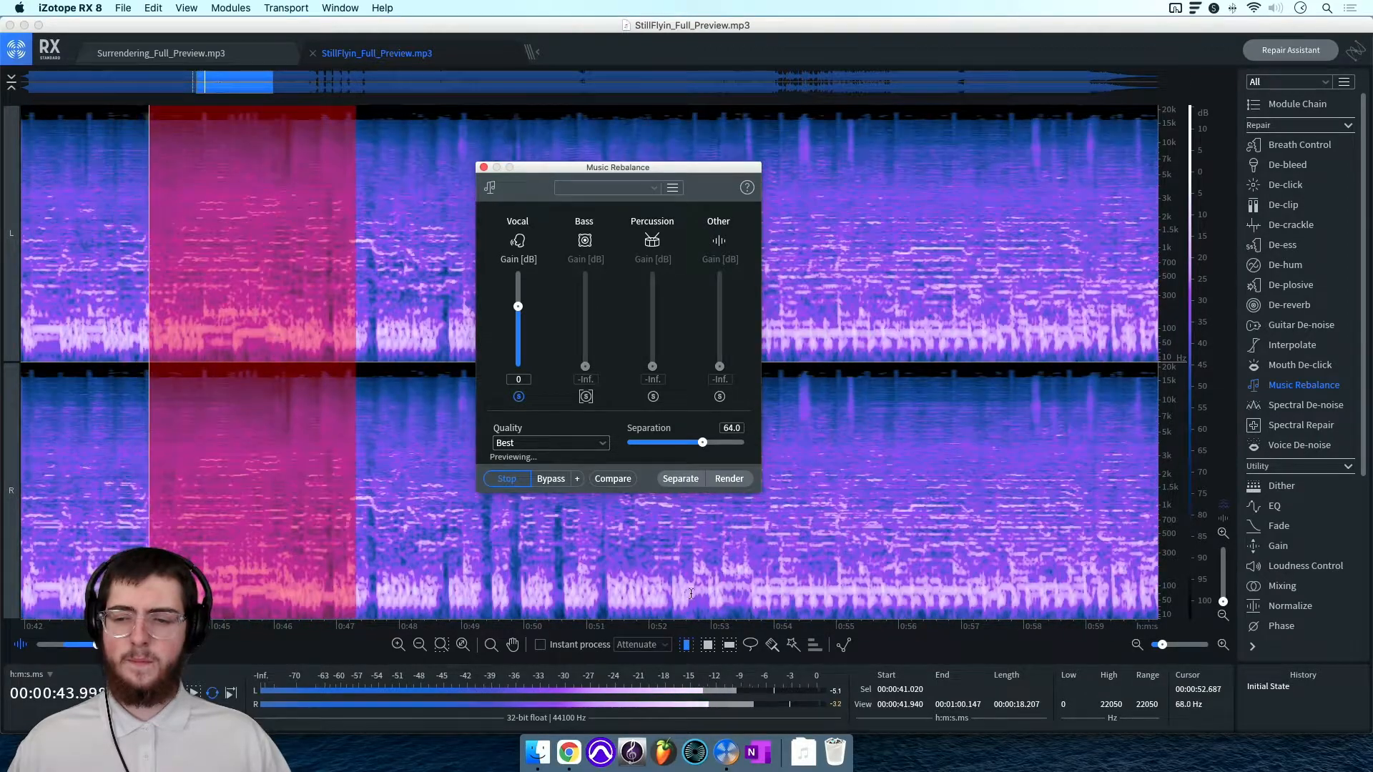
pyautogui.scroll(-2, 620, 589)
pyautogui.hscroll(2, 620, 589)
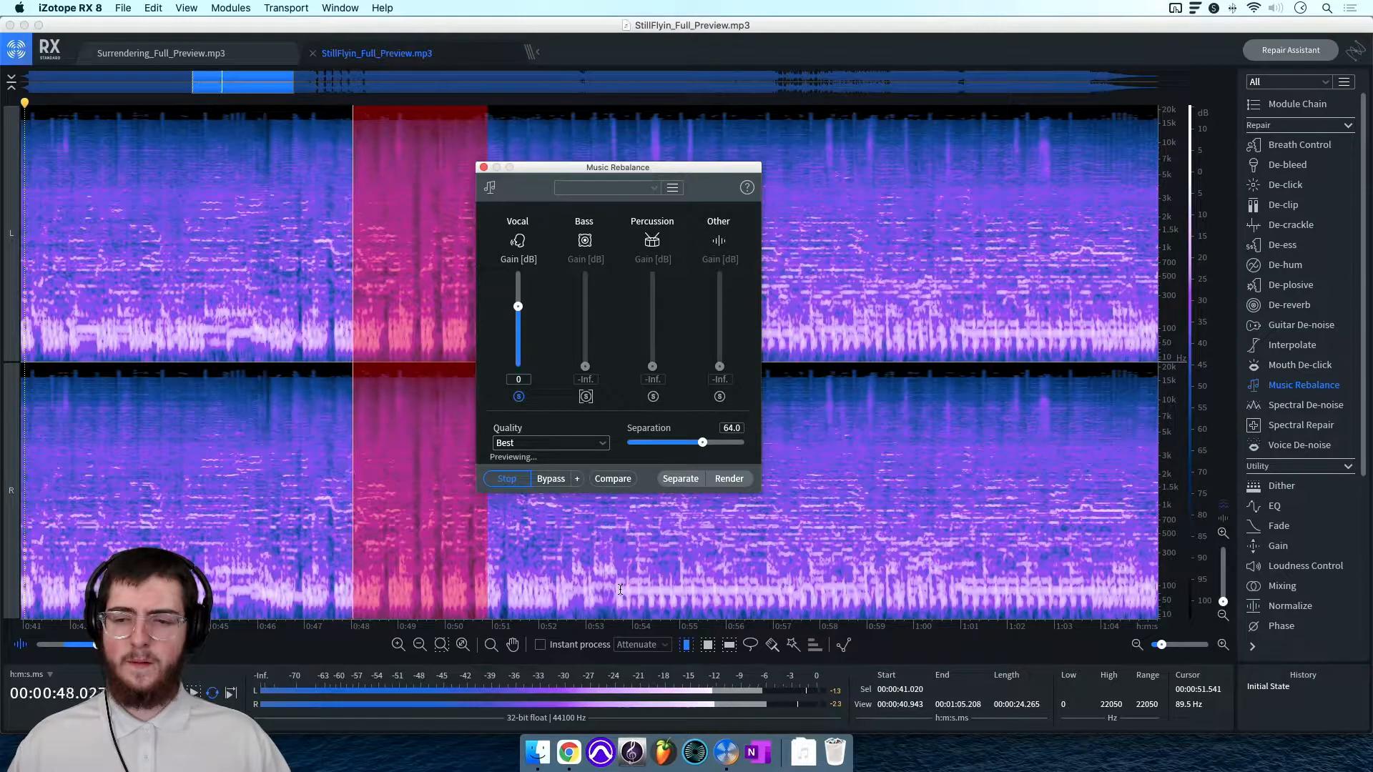
pyautogui.hscroll(1, 620, 589)
pyautogui.hscroll(4, 620, 590)
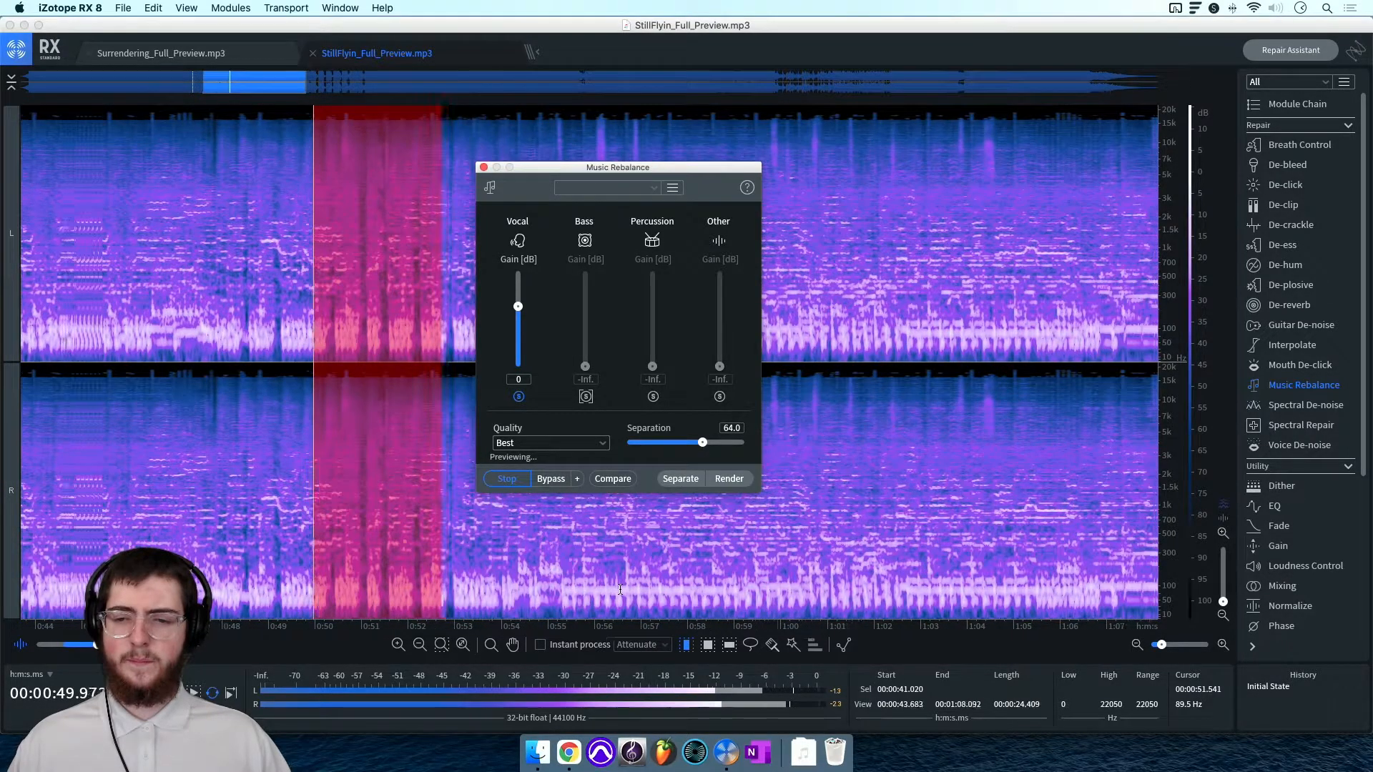
pyautogui.hscroll(2, 620, 589)
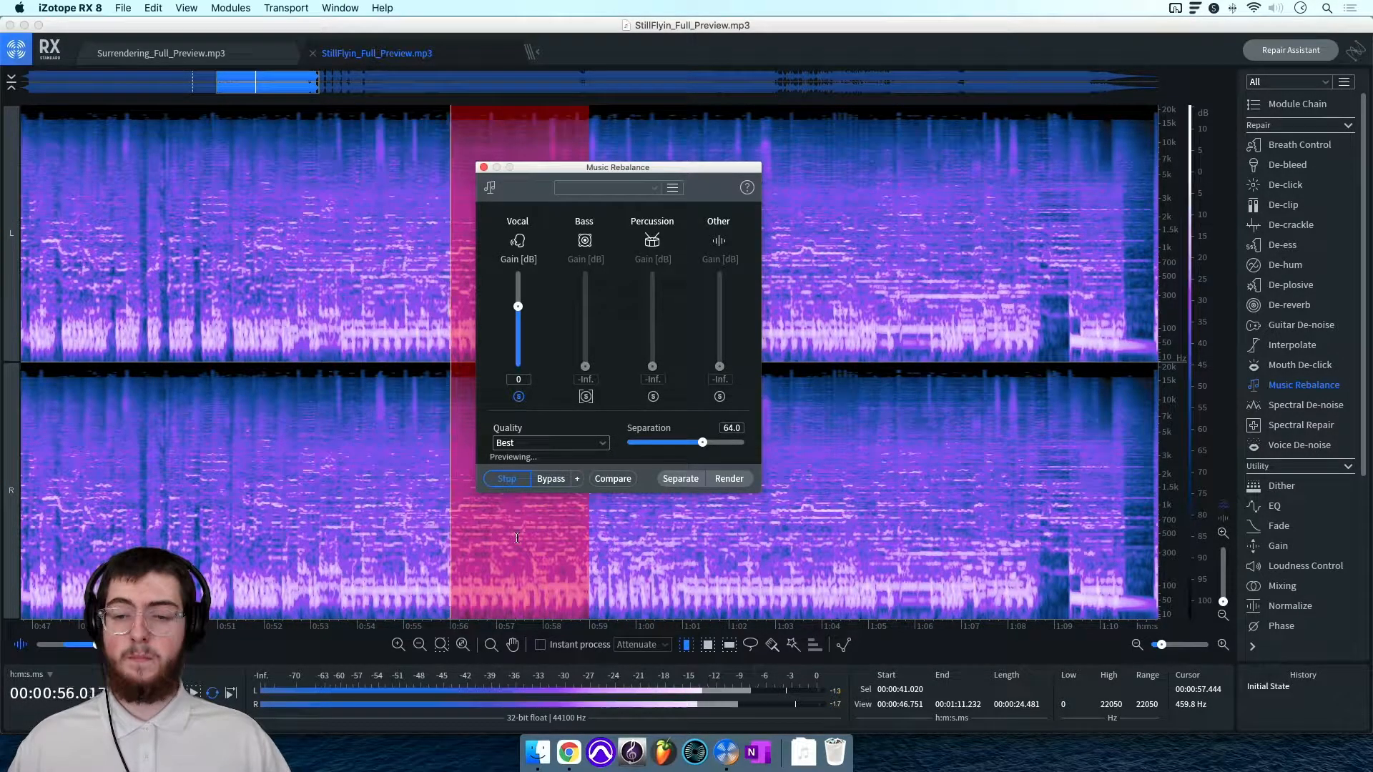
# Step: Turn off the Vocal solo and lower the Vocal gain to -Inf during the preview, and stop playback
pyautogui.click(519, 396)
pyautogui.moveTo(518, 307); pyautogui.dragTo(518, 368)
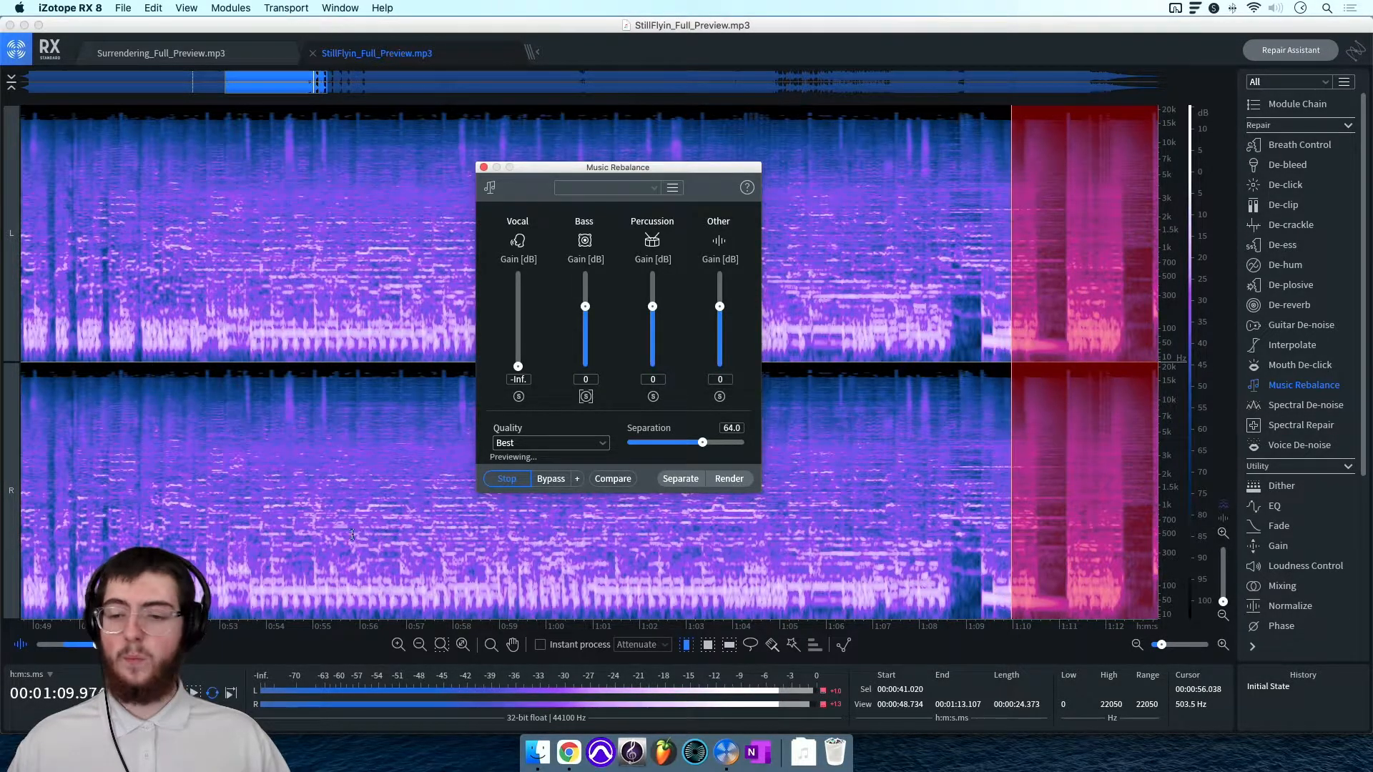
pyautogui.press('space')
# Step: Preview the song without vocals at Best quality from about 0:51.2 and stop playback
pyautogui.click(146, 507)
pyautogui.click(137, 544)
pyautogui.click(506, 478)
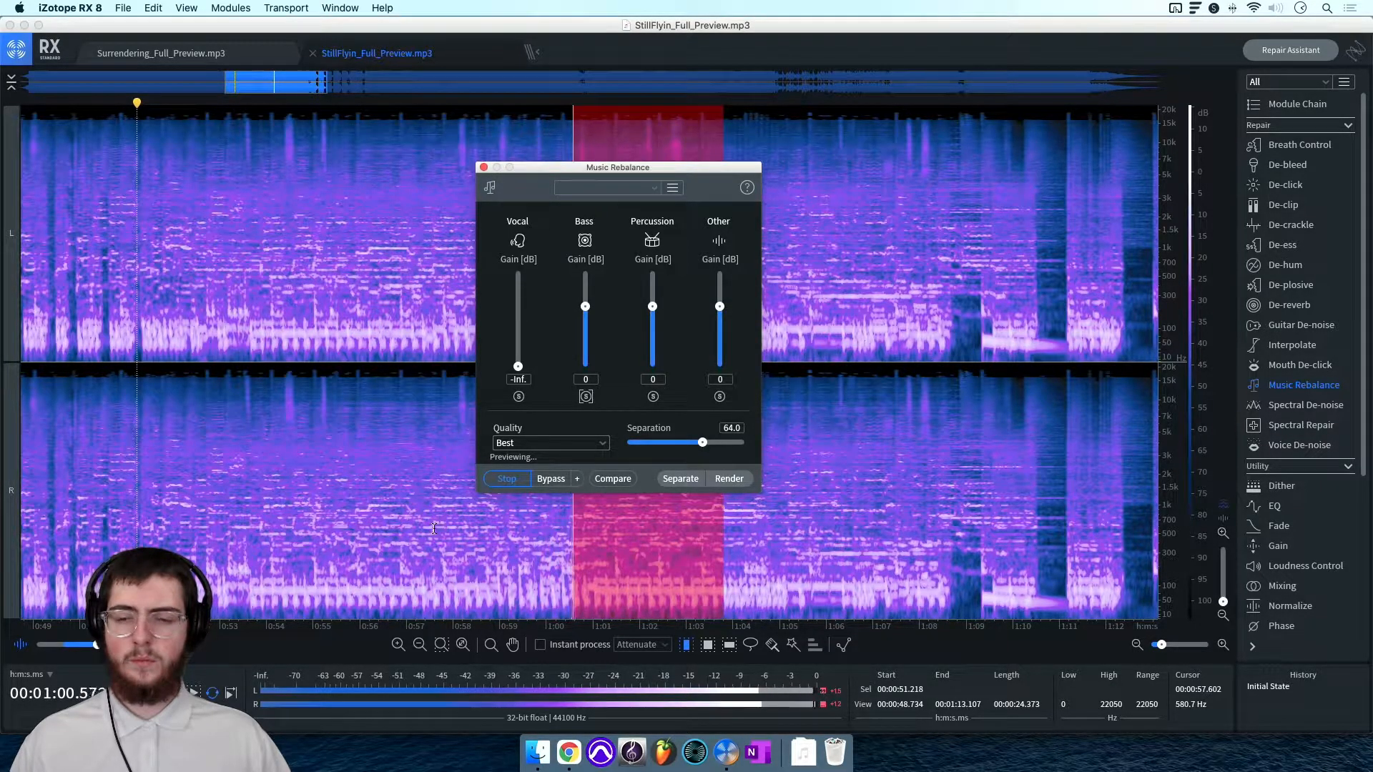
pyautogui.press('space')
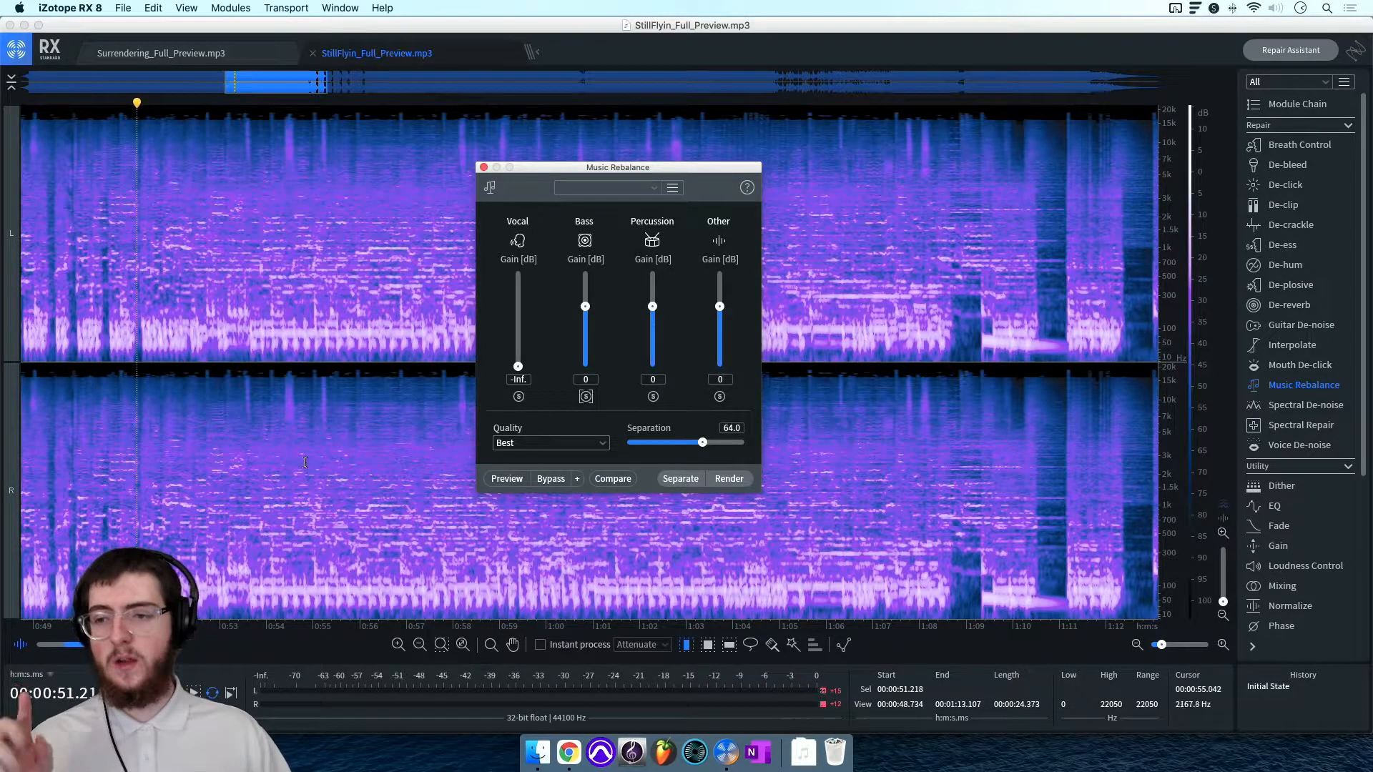
# Step: Switch to Surrendering_Full_Preview.mp3 and place the playhead at about 2:59.4, where the sparser ending begins
pyautogui.click(178, 57)
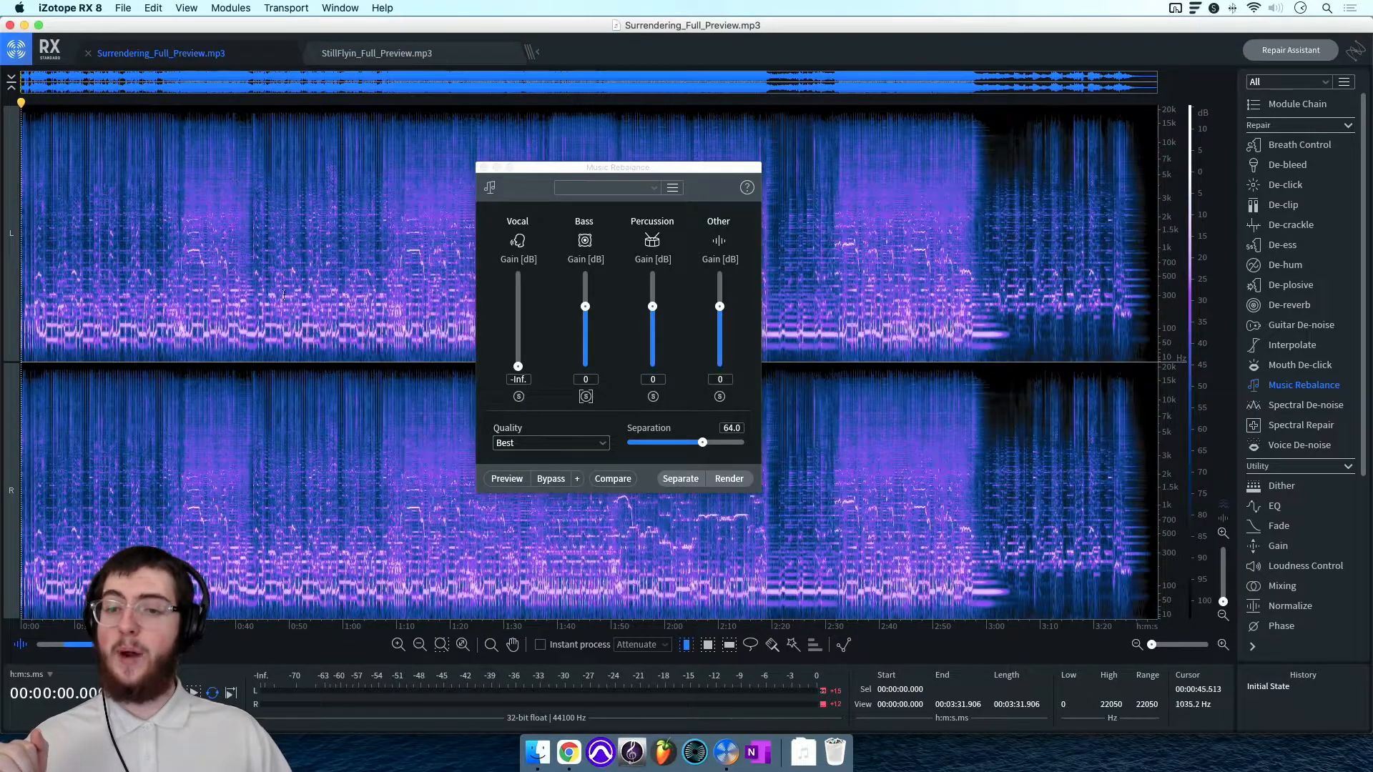
pyautogui.click(996, 276)
pyautogui.scroll(4, 997, 276)
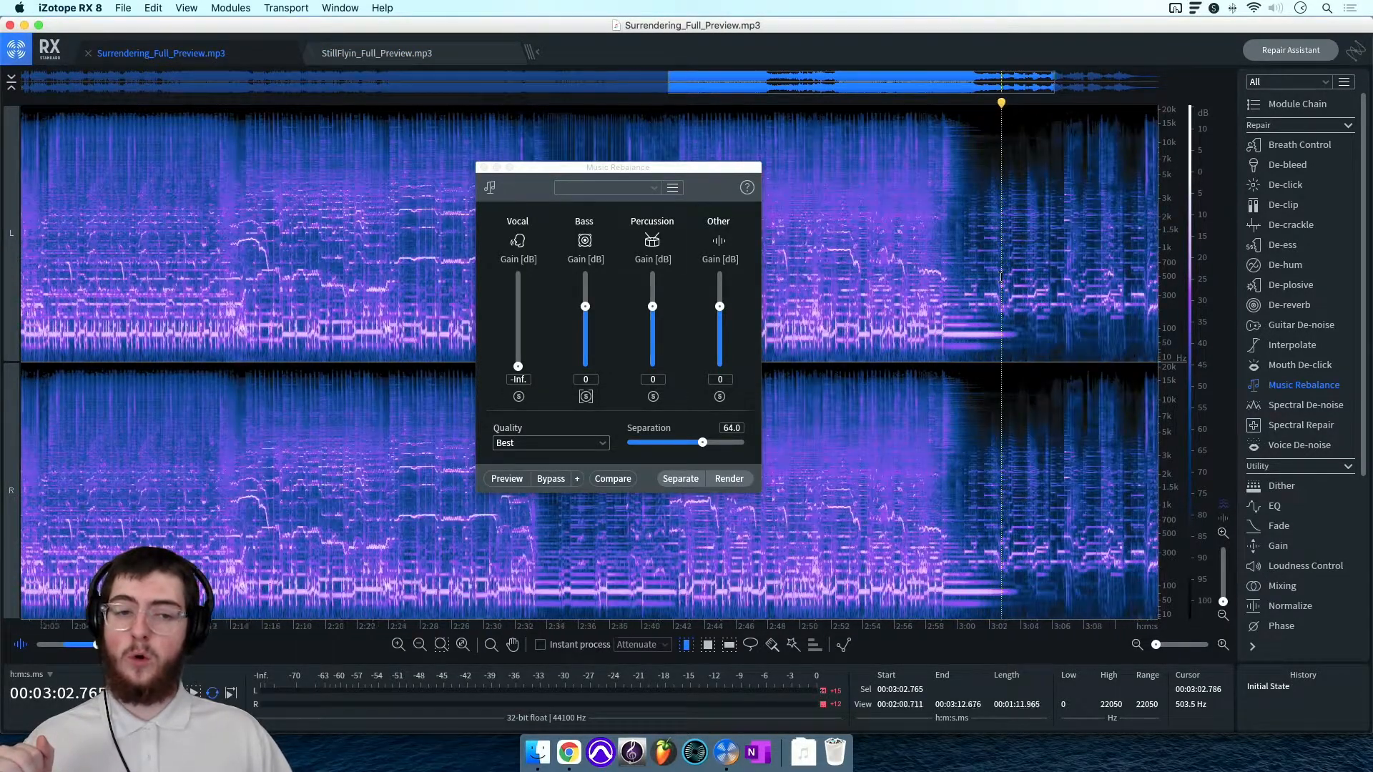
pyautogui.click(942, 276)
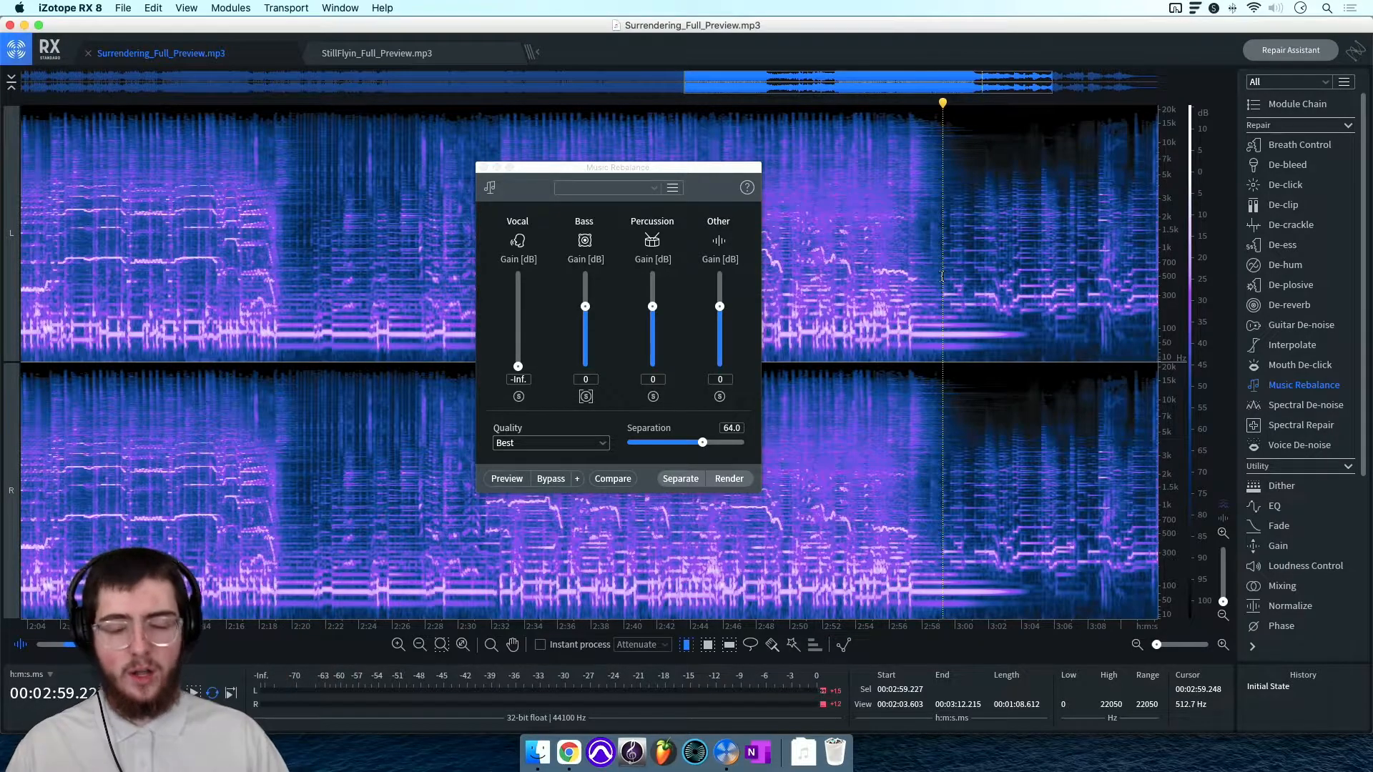
pyautogui.doubleClick(945, 239)
pyautogui.click(944, 247)
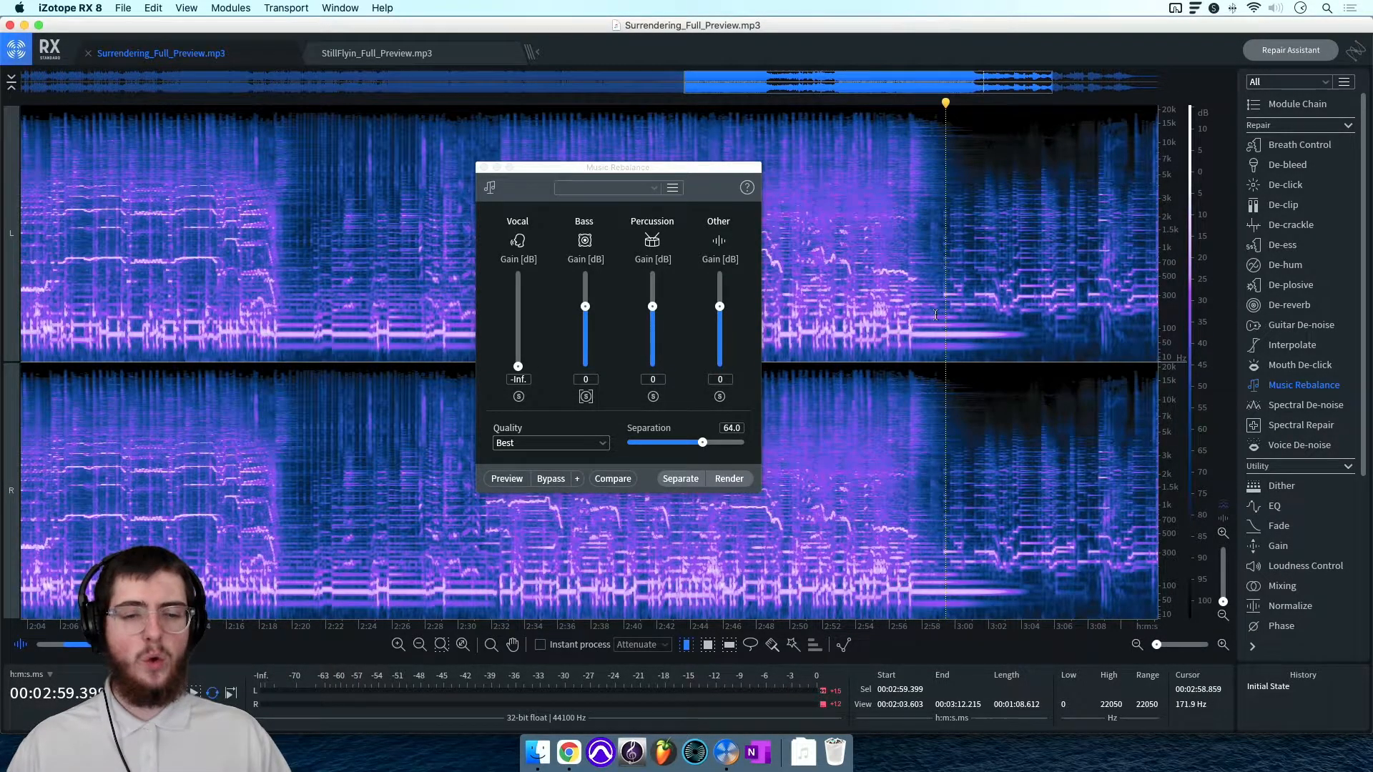
# Step: Reposition the playhead at about 2:59.2 at the start of the sparse ending, and close the Music Rebalance window
pyautogui.scroll(3, 936, 315)
pyautogui.click(946, 289)
pyautogui.scroll(-2, 944, 289)
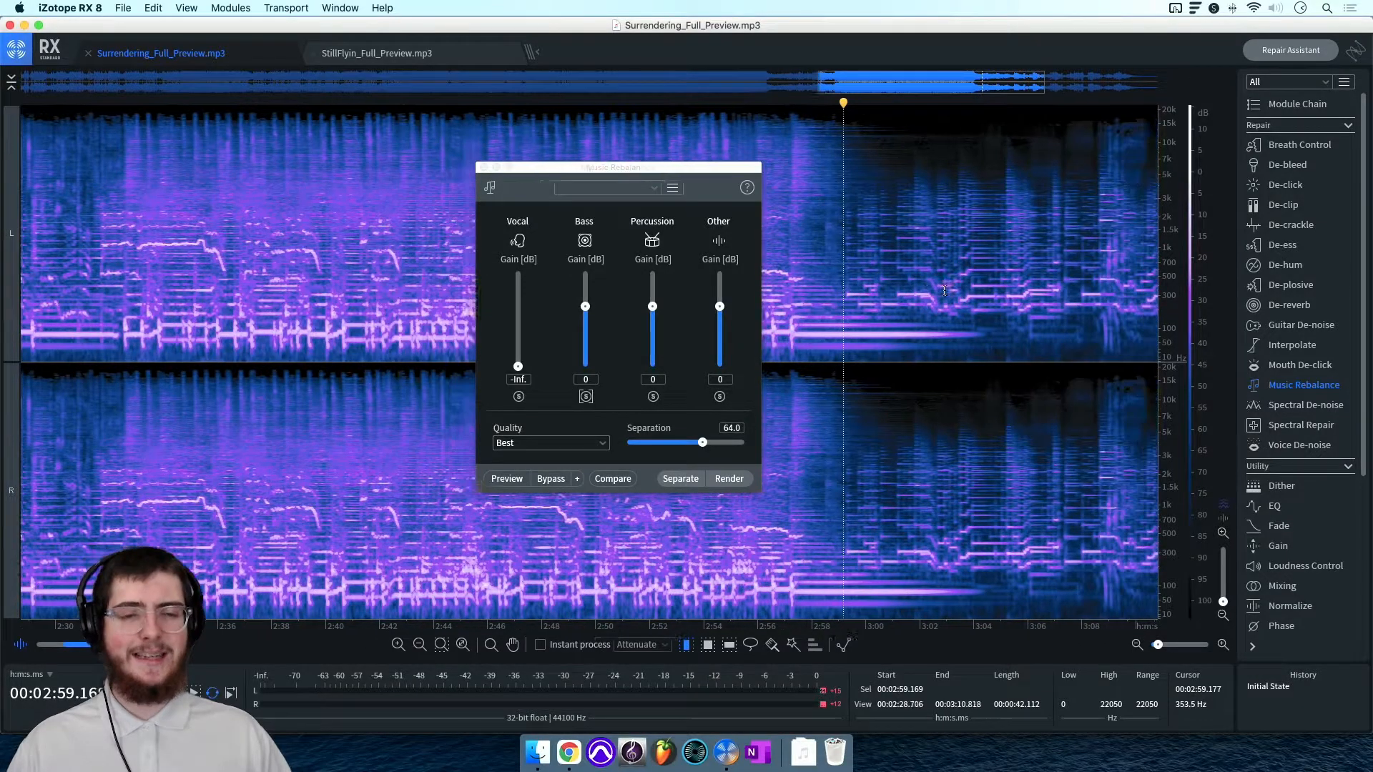
pyautogui.hscroll(3, 944, 290)
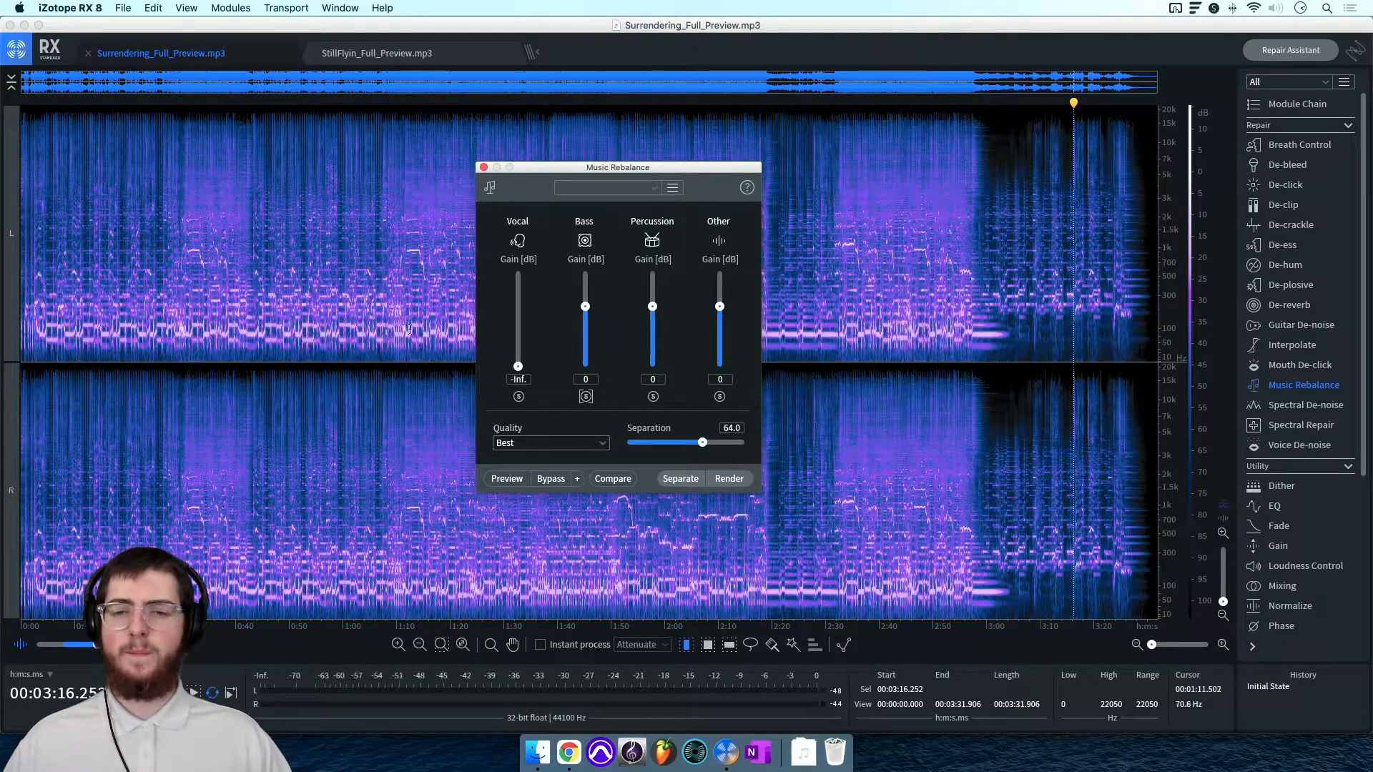
pyautogui.click(484, 167)
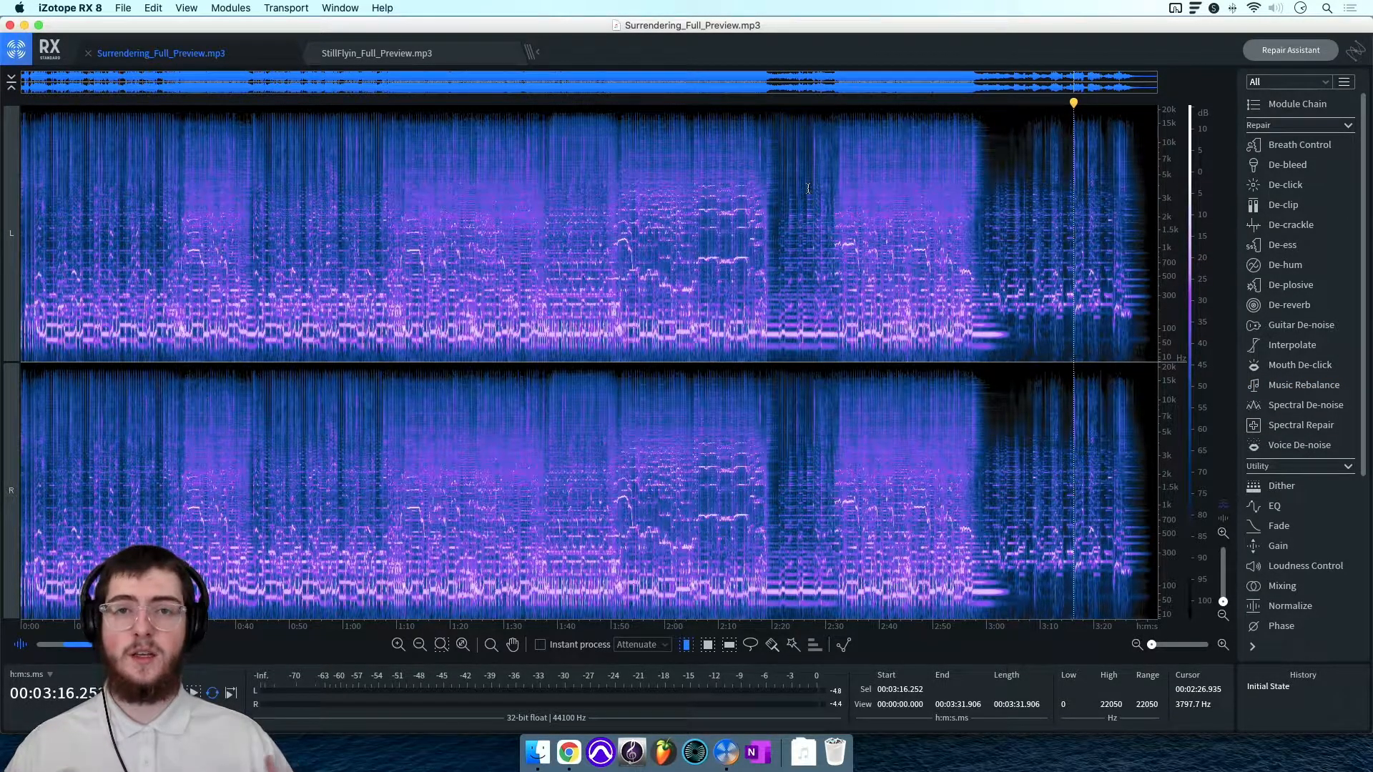